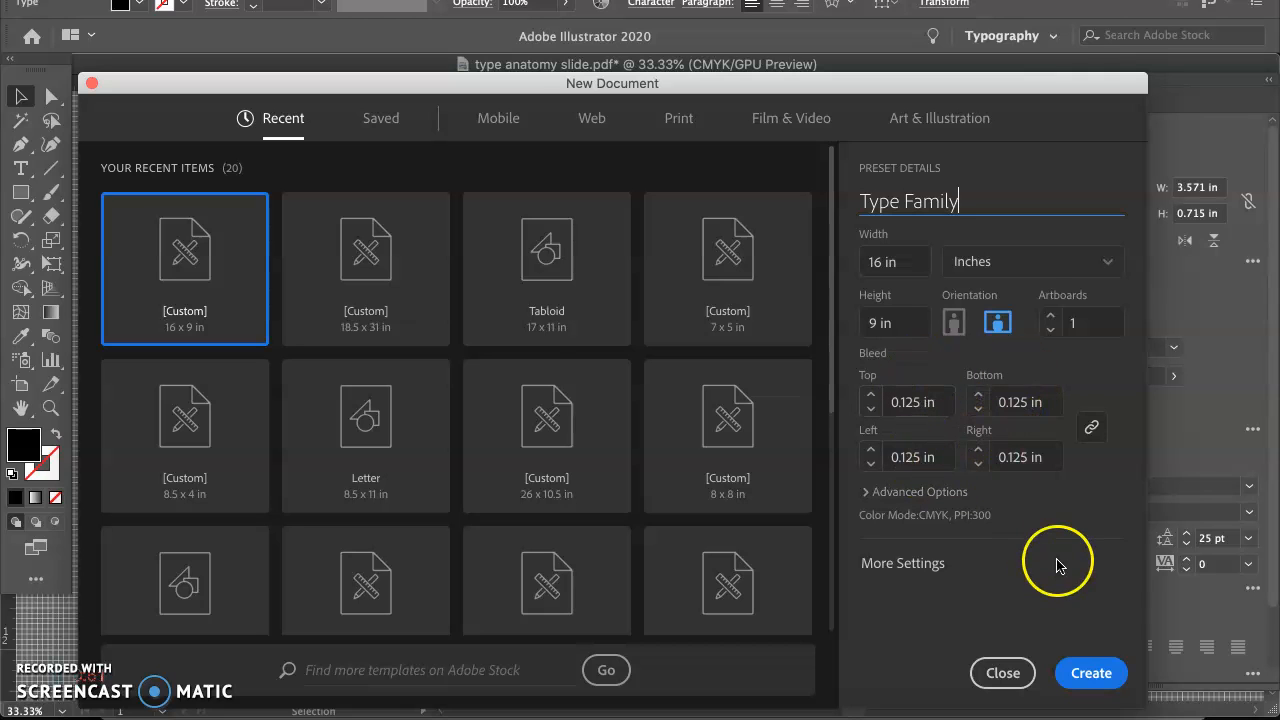
- Create the 16 × 9 in document named Type Family with 0.125 in bleeds
left_click(1088, 674)
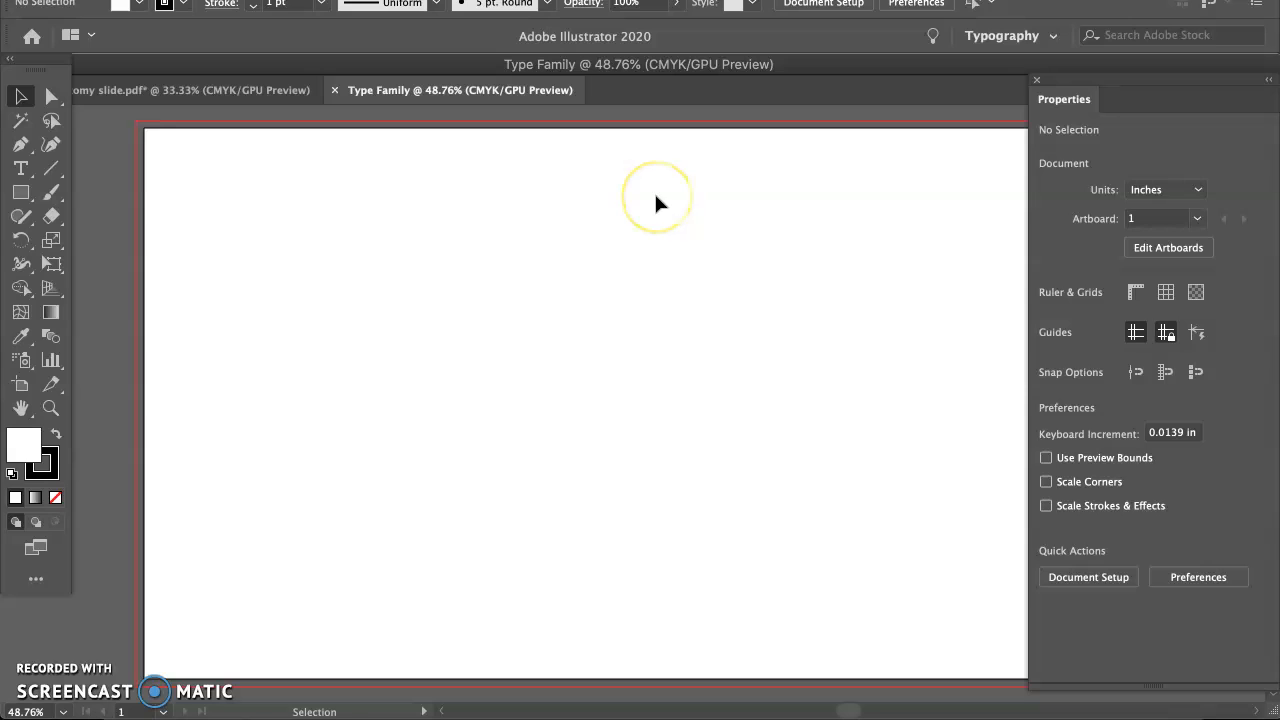
key("super+minus")
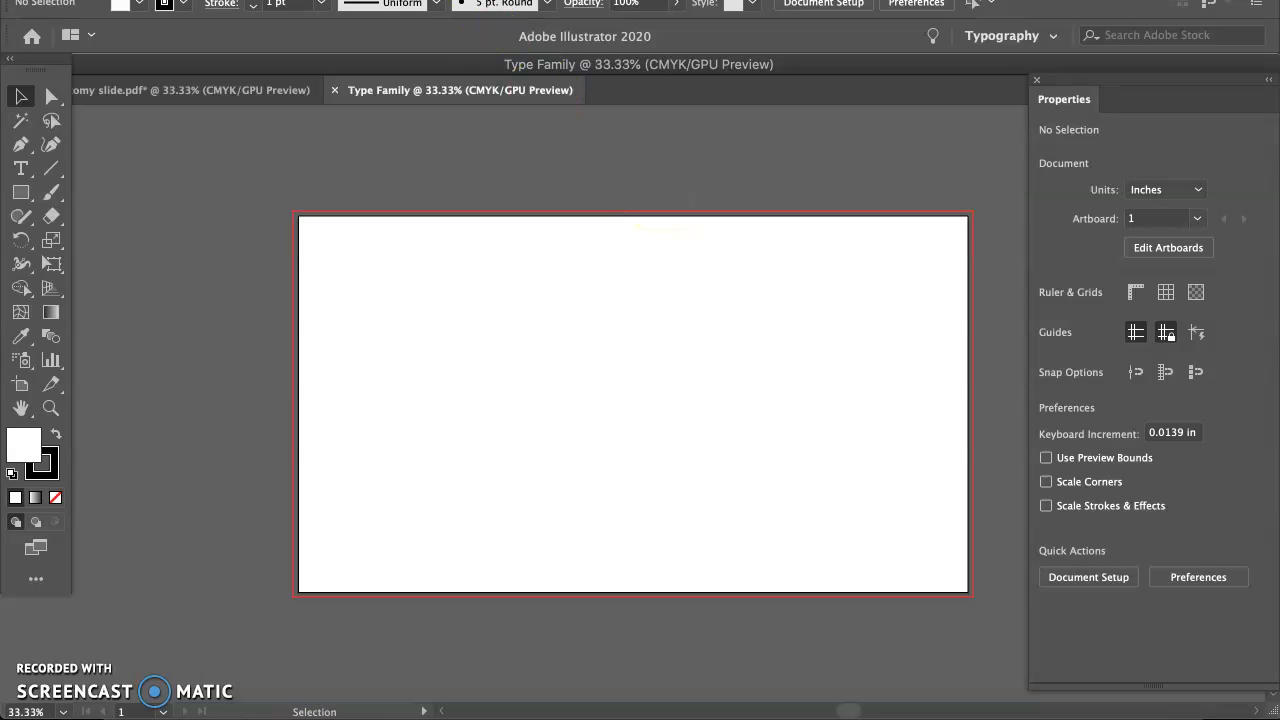
- Show the grid and the rulers in the Type Family document
left_click(464, 1)
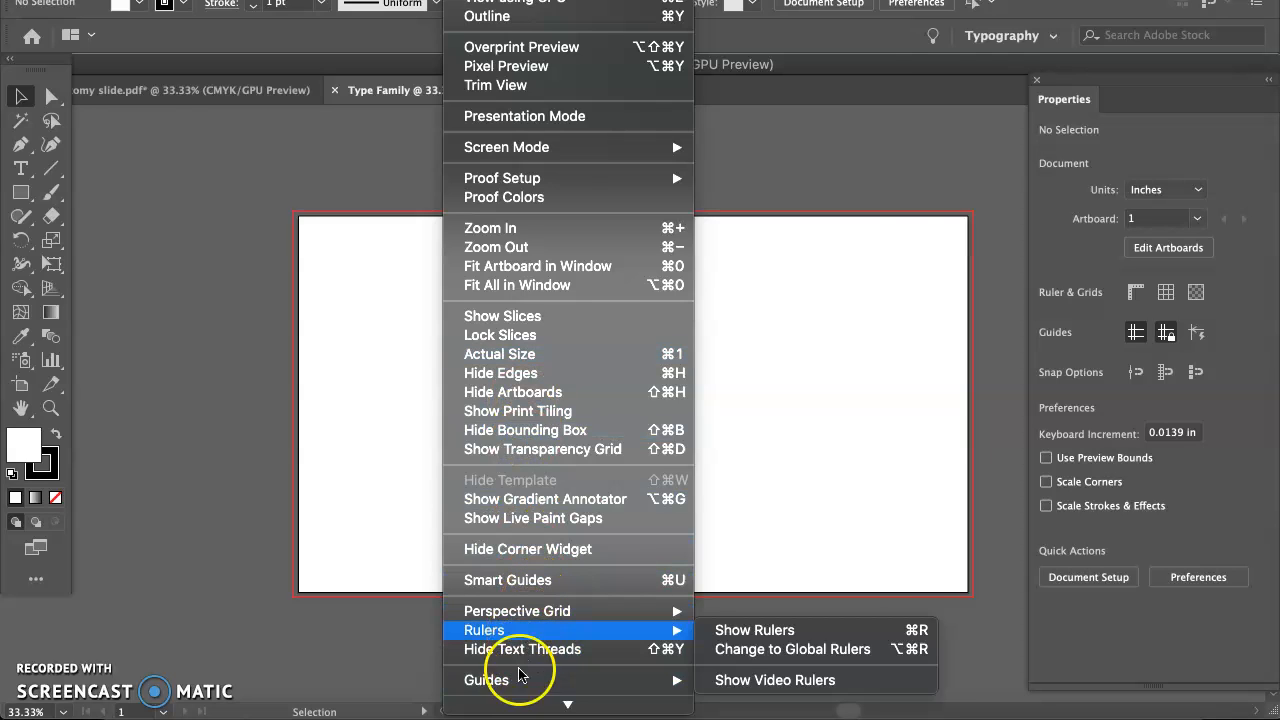
mouse_move(522, 704)
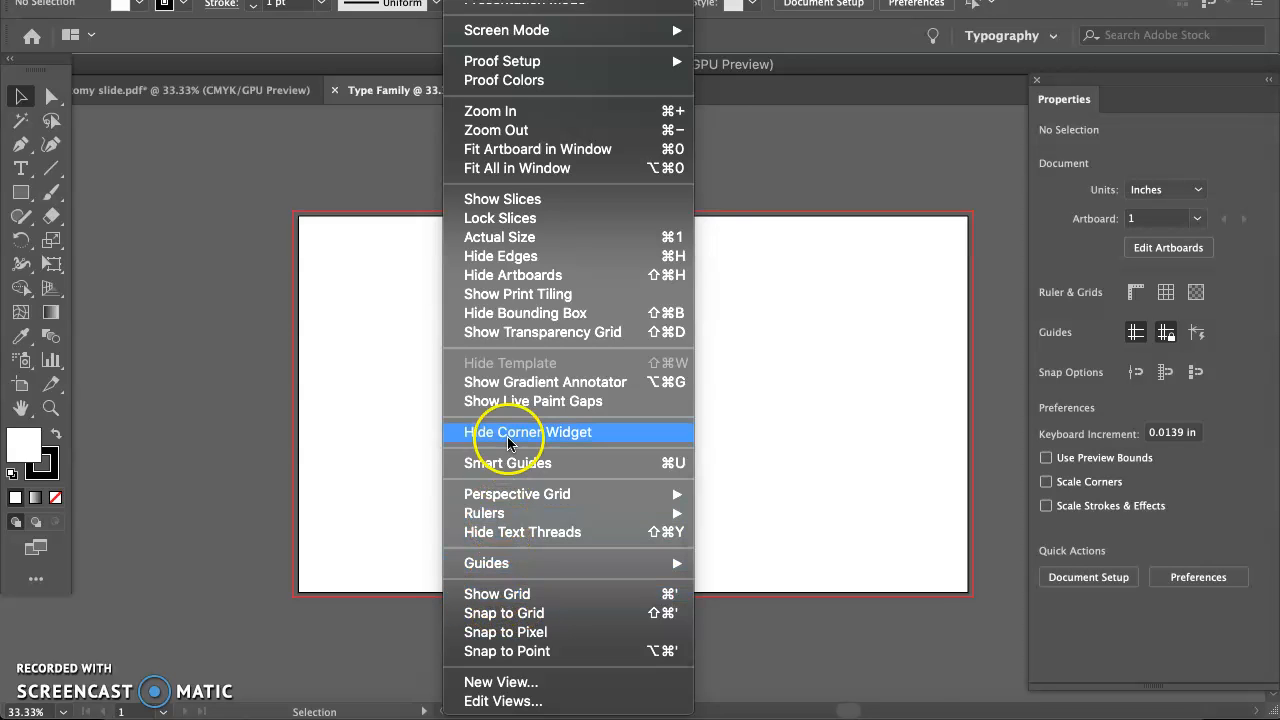
left_click(509, 598)
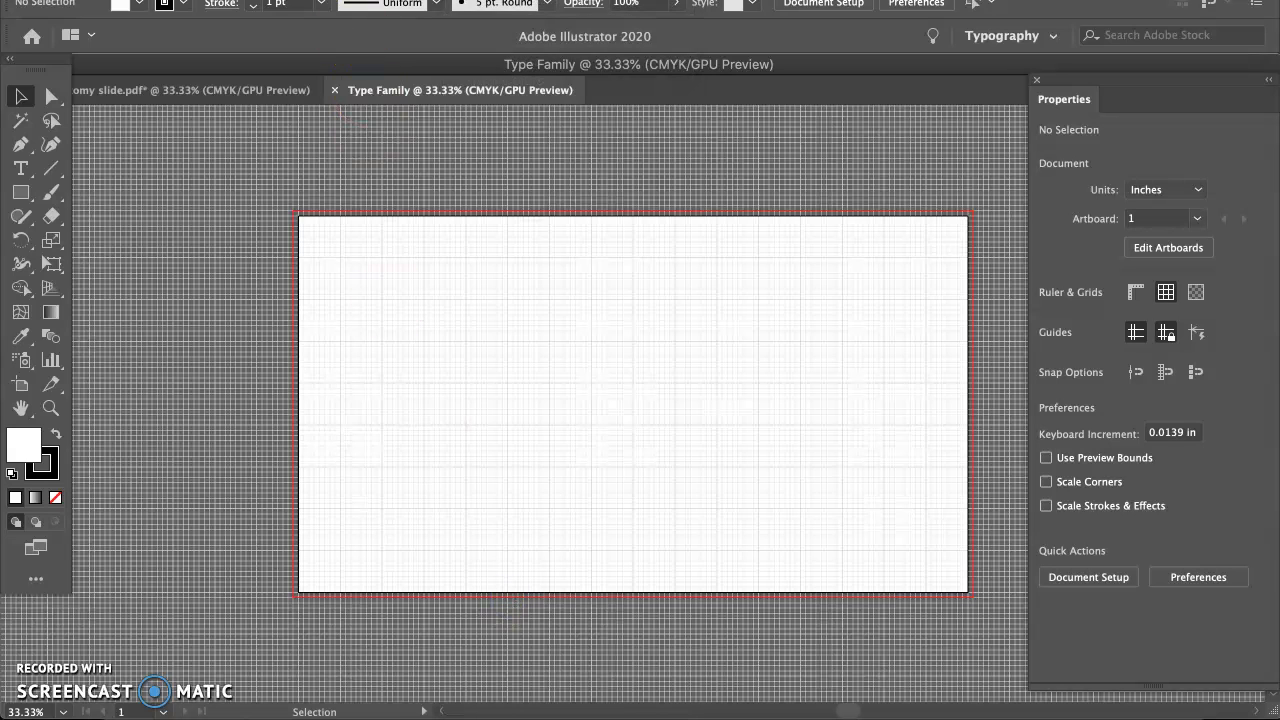
left_click(462, 1)
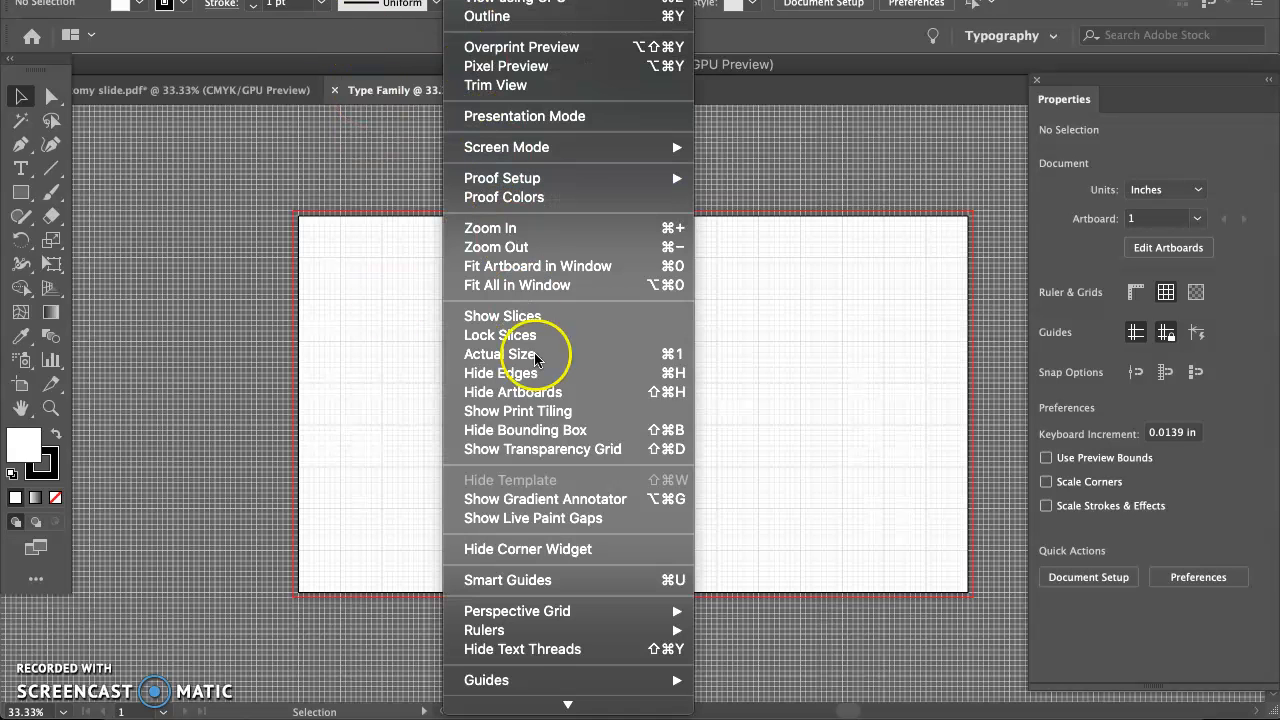
mouse_move(550, 632)
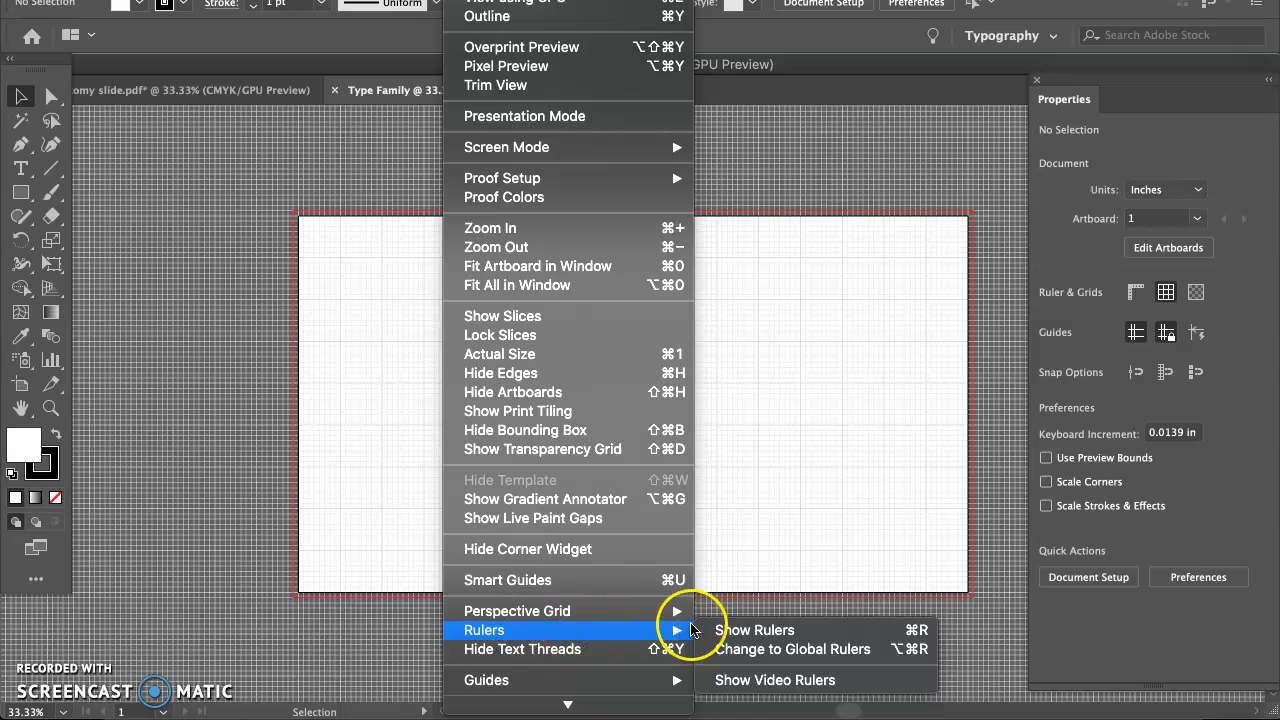
left_click(727, 633)
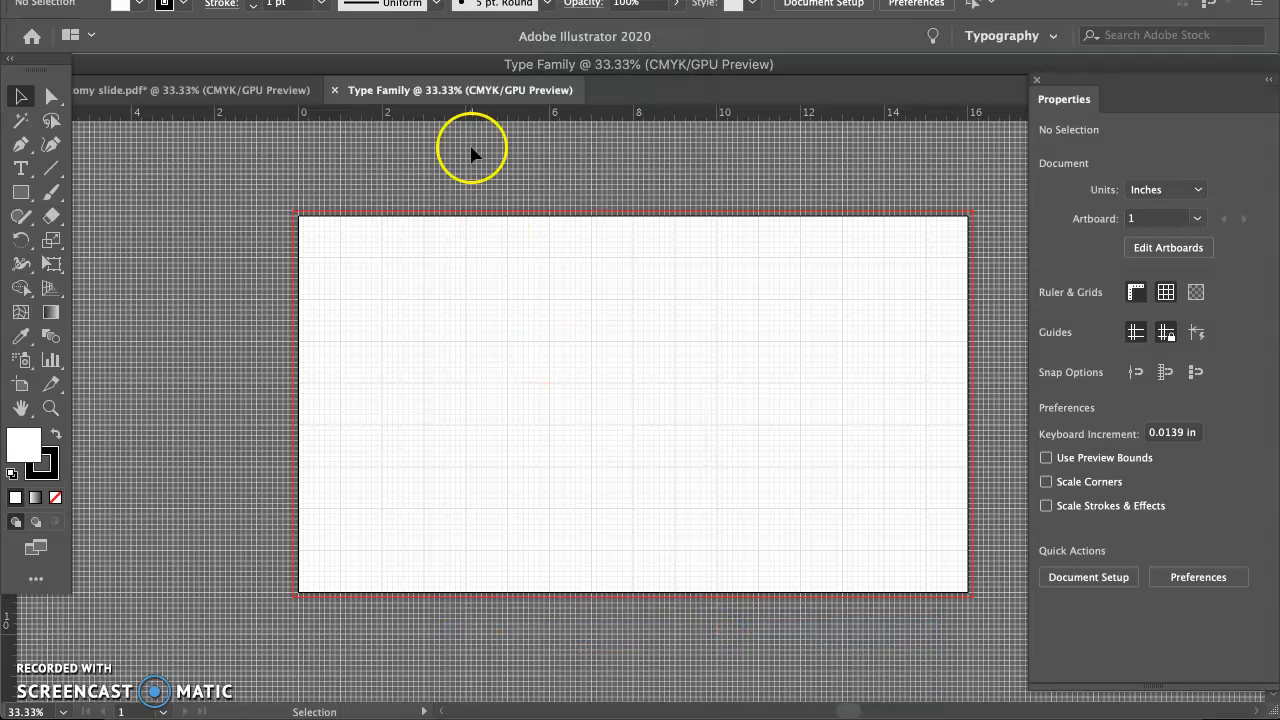
- Try copying the Typography Anatomy heading from the type anatomy slide into the Type Family document and positioning it by hand near the artboard's upper-left corner
left_click(293, 93)
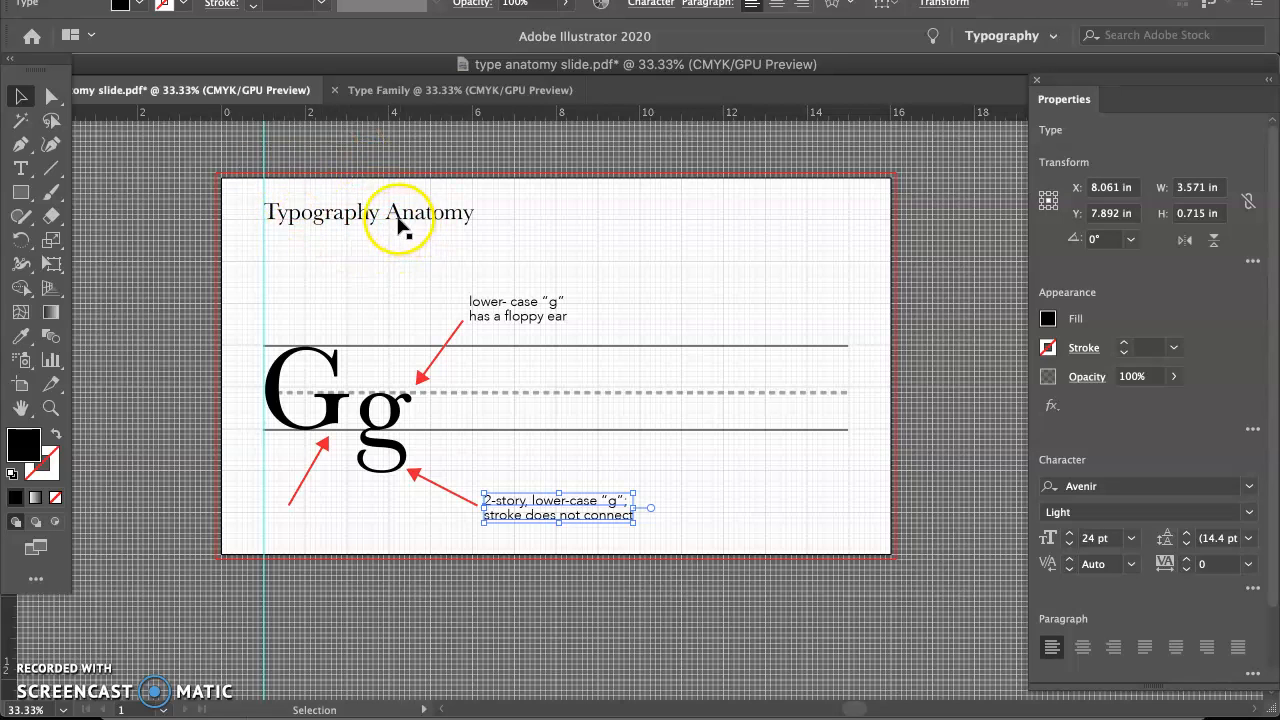
left_click(344, 218)
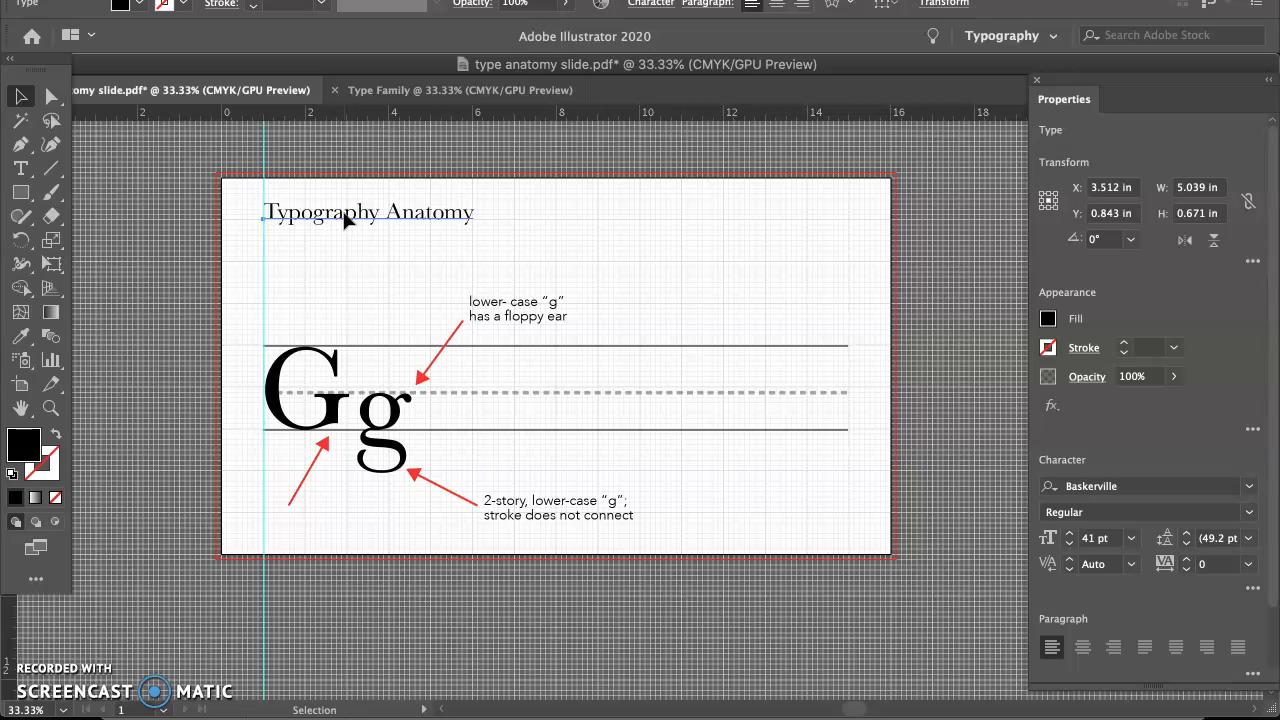
left_click(437, 89)
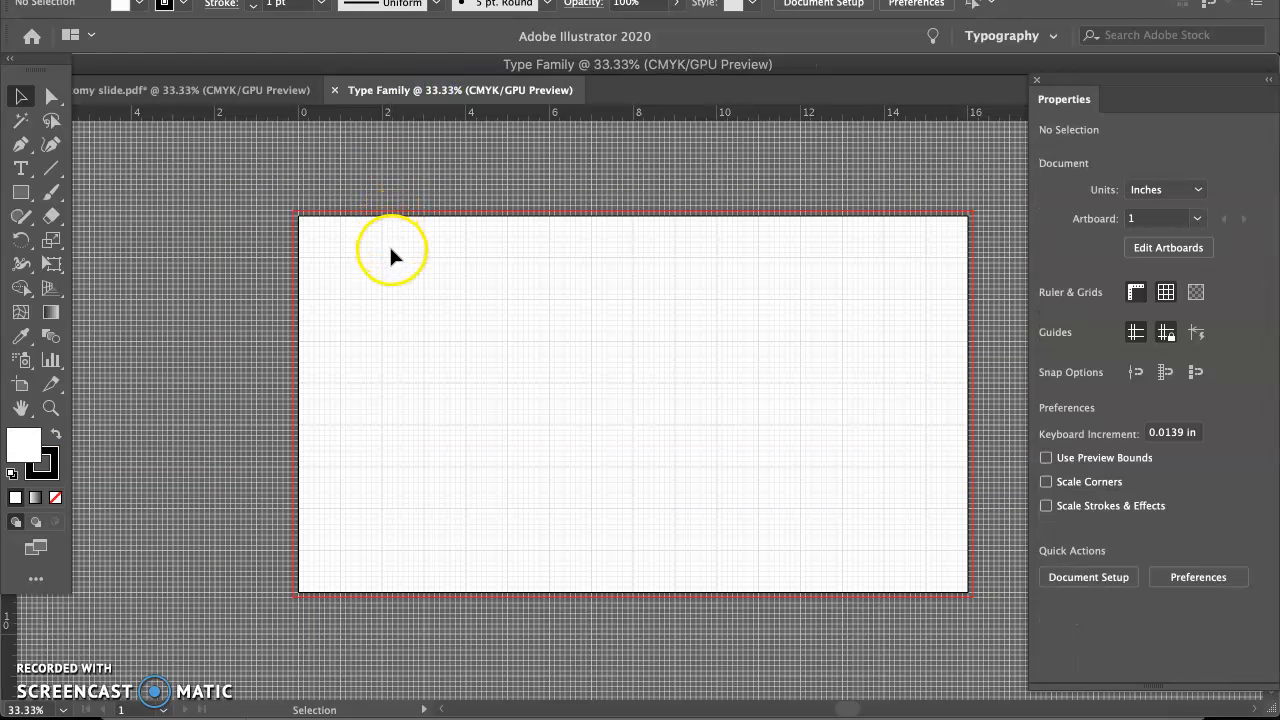
key("super+v")
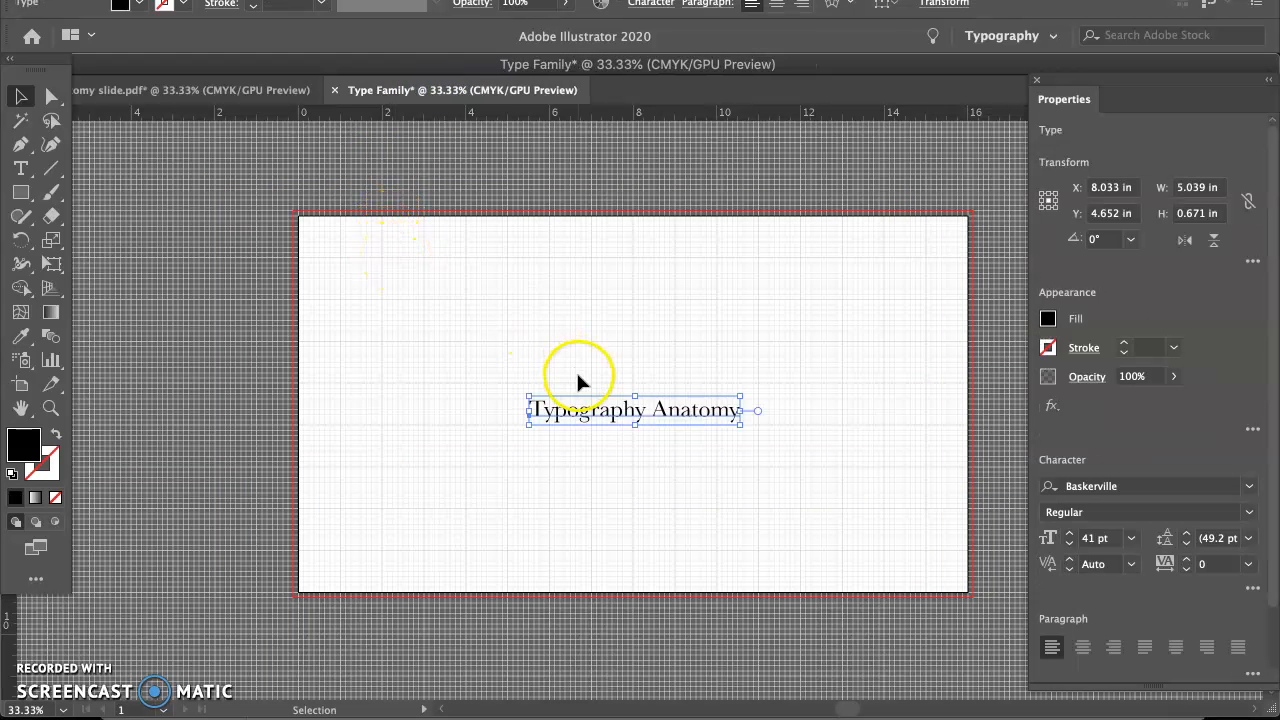
left_click_drag(589, 414, 400, 256)
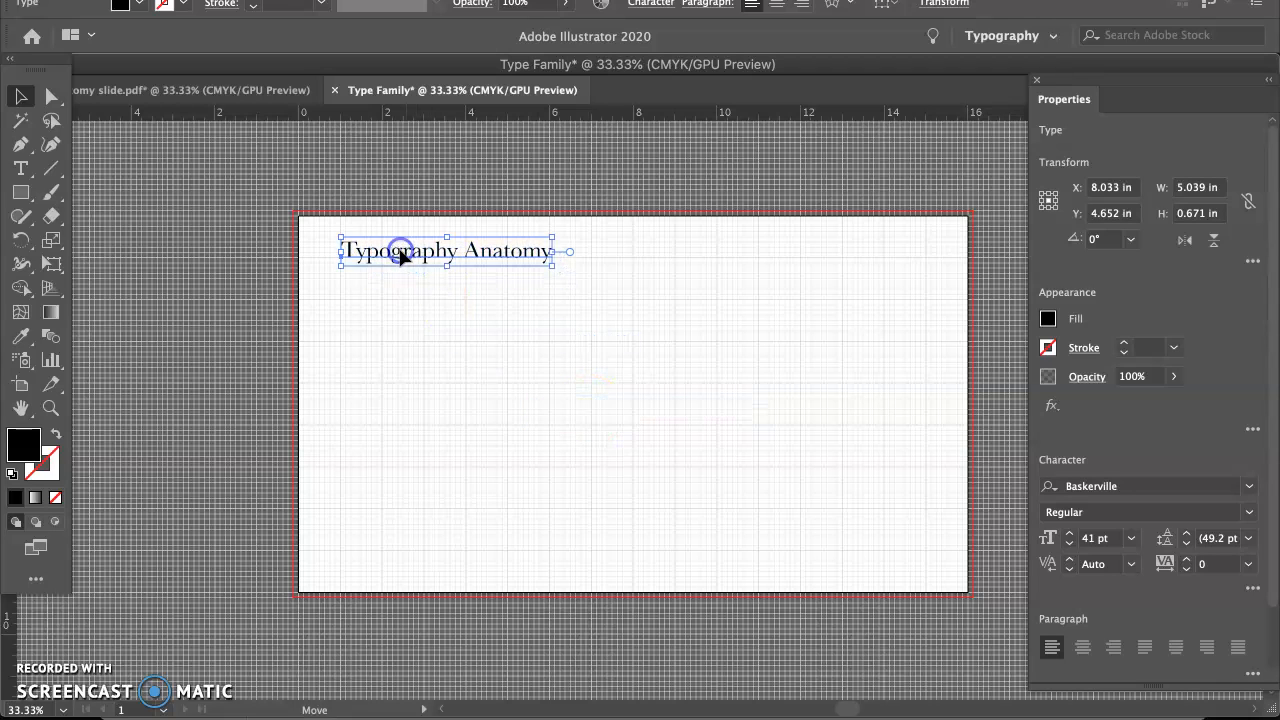
key("super+z")
key("super+z")
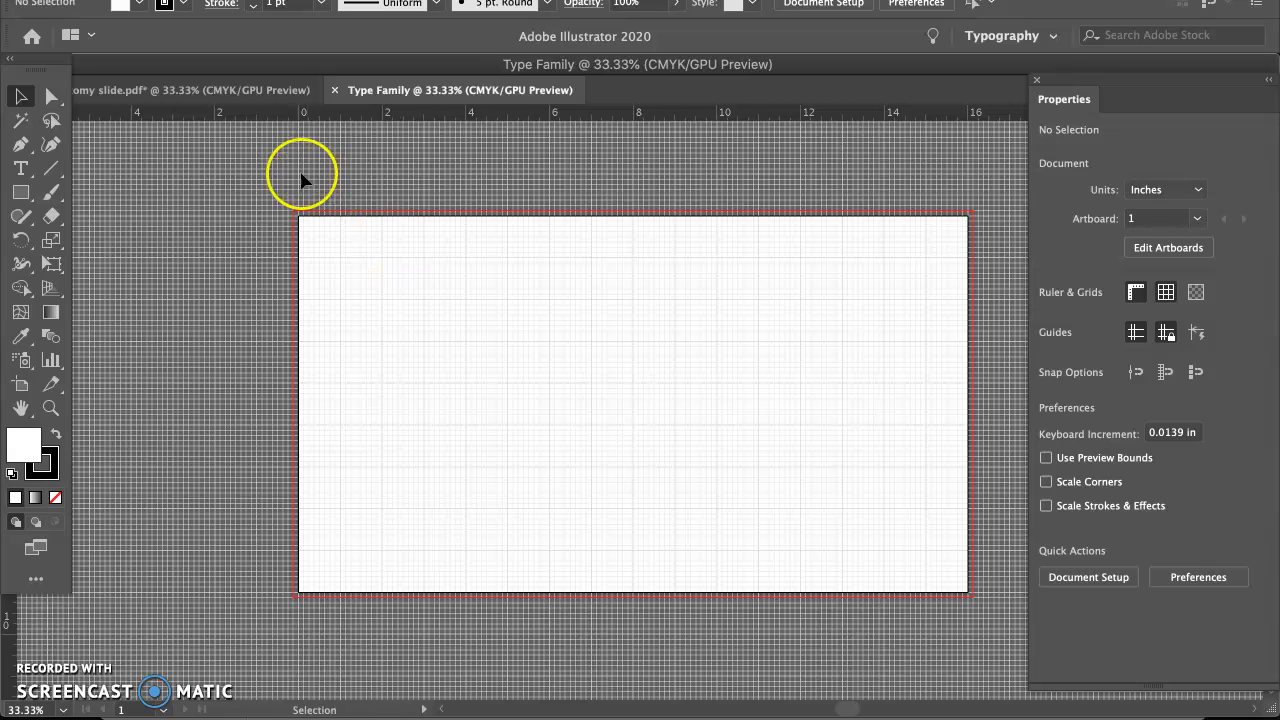
- Copy the Typography Anatomy heading from the type anatomy slide and paste it in place in the Type Family document
left_click(276, 92)
left_click(362, 213)
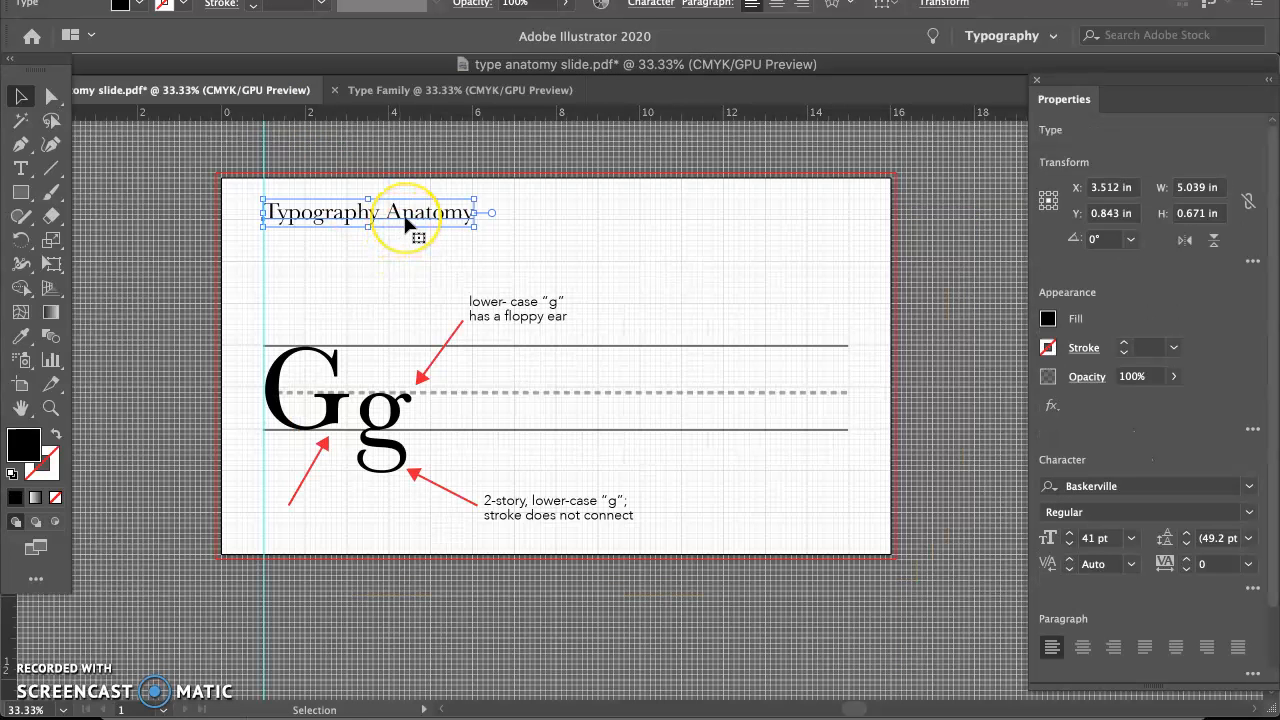
left_click(440, 90)
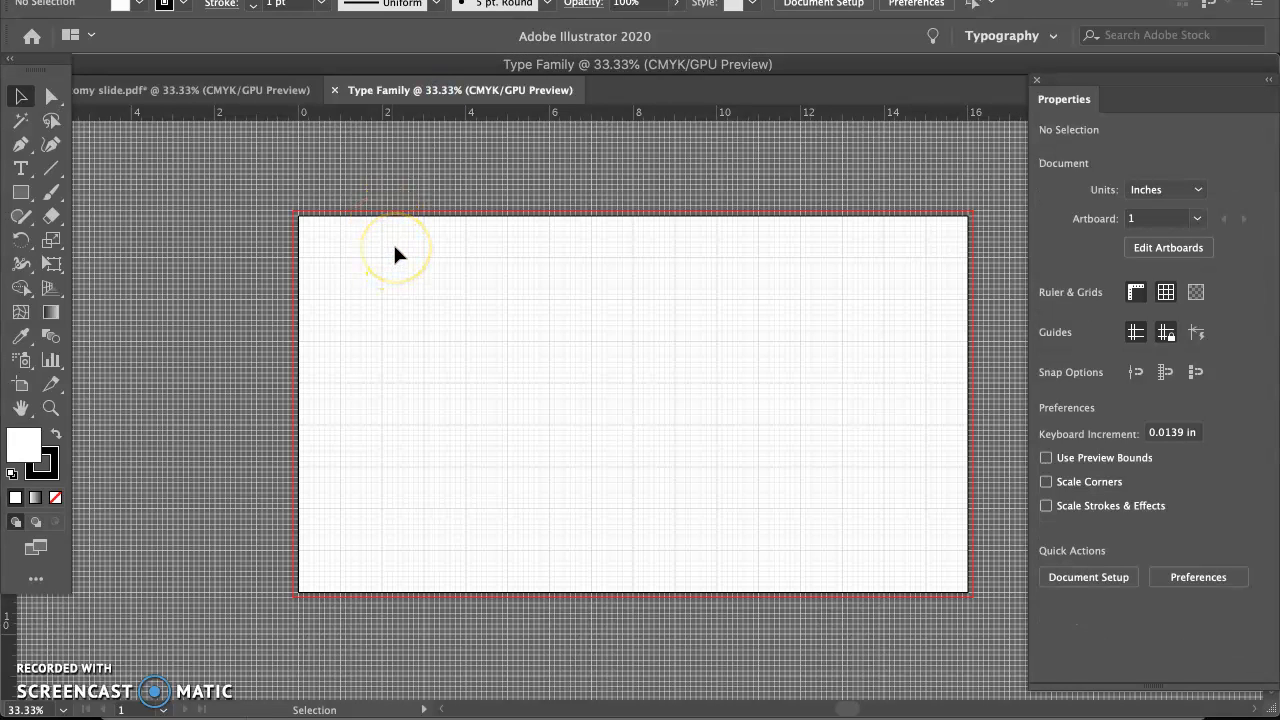
left_click(226, 92)
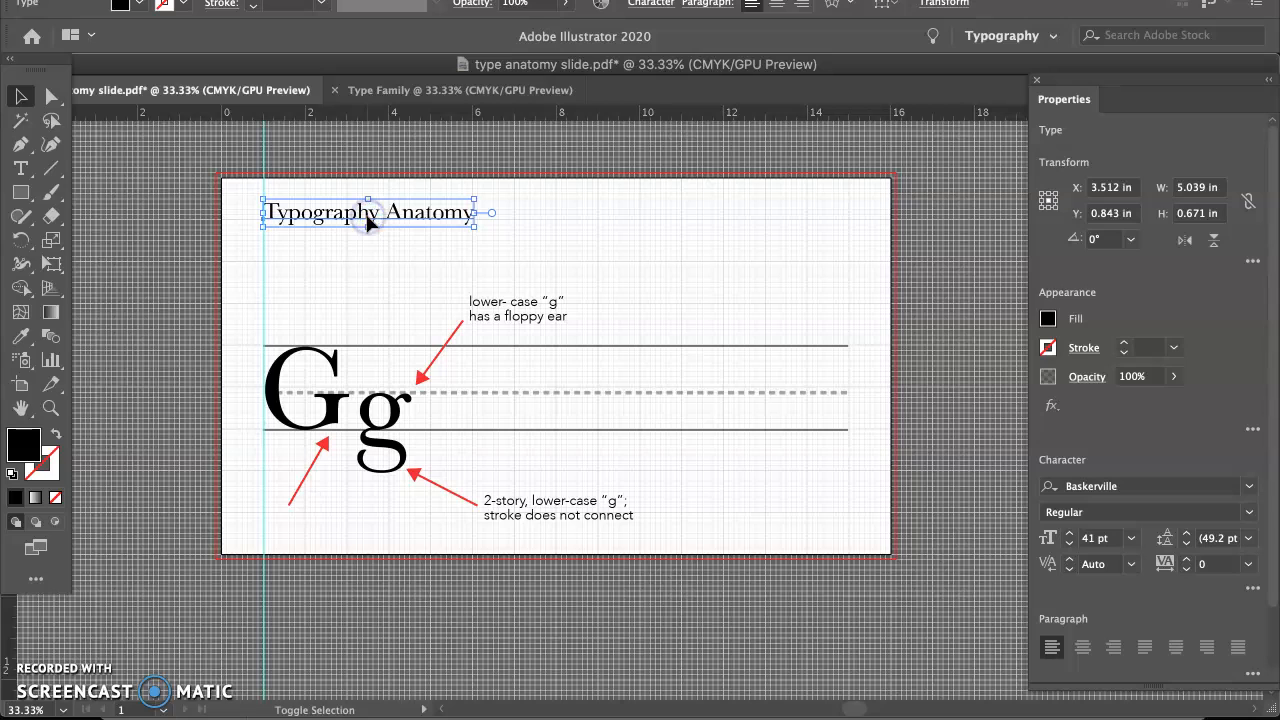
key("super+shift+c")
key("super+shift+l")
left_click(393, 92)
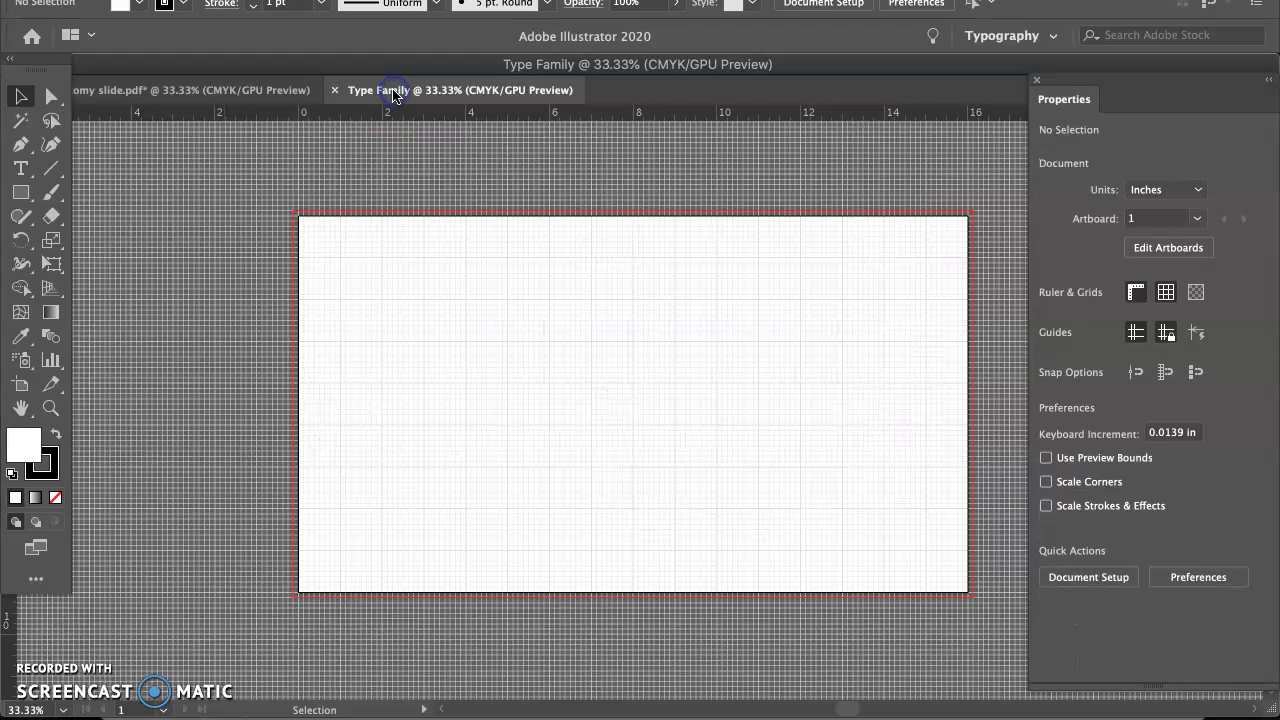
key("super+shift+v")
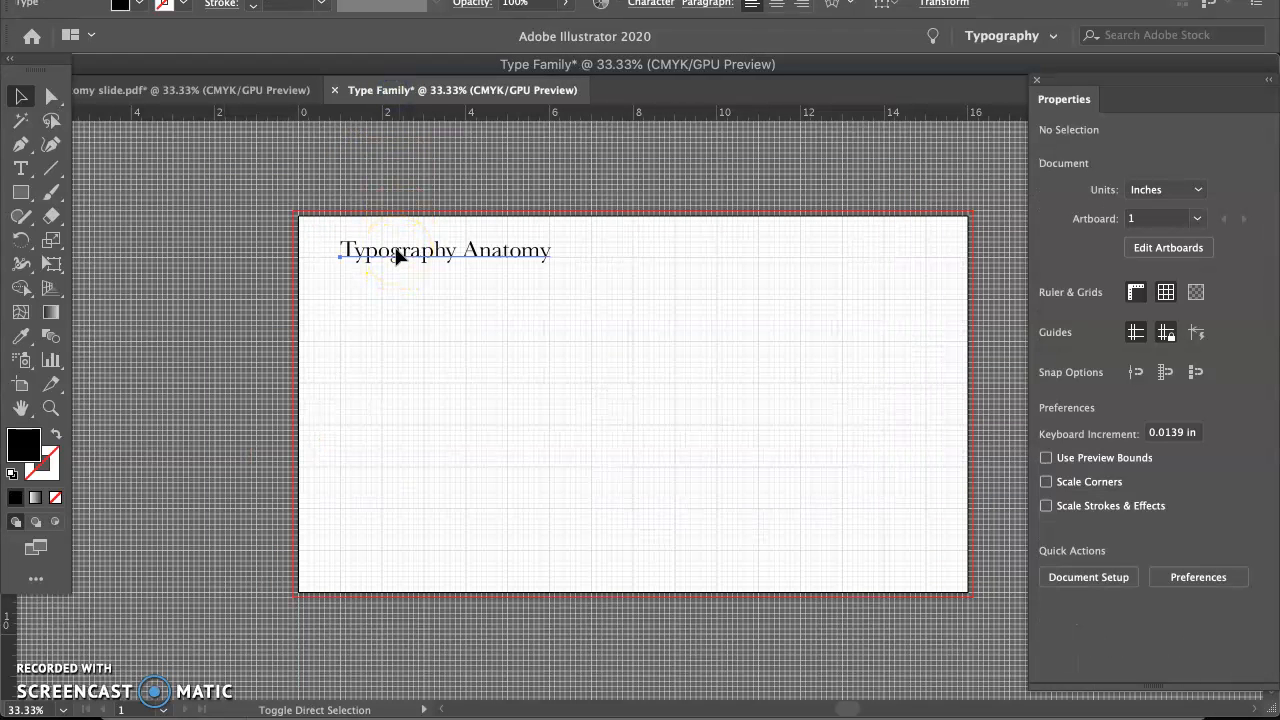
left_click(275, 90)
left_click(423, 89)
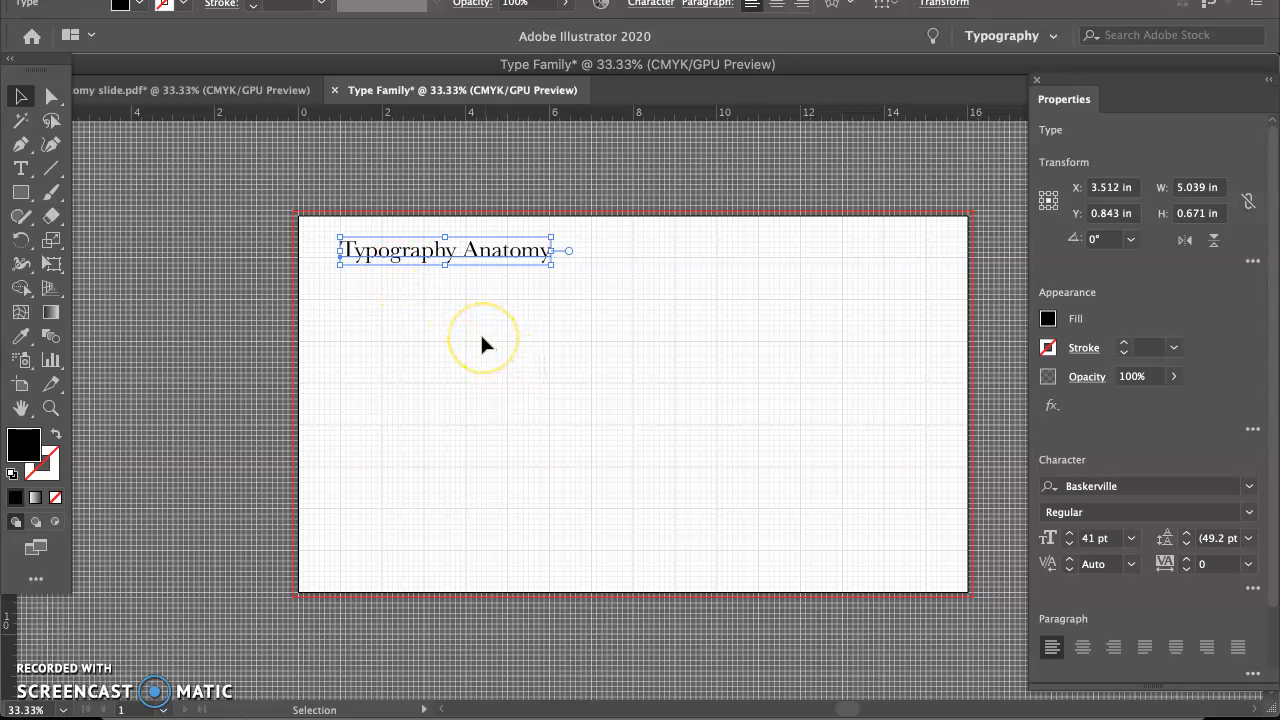
- Add a text object reading "Baskerville" below the heading, starting about 1 in from the artboard's left edge
scroll(528, 390, "right", 2)
scroll(528, 390, "down", 1)
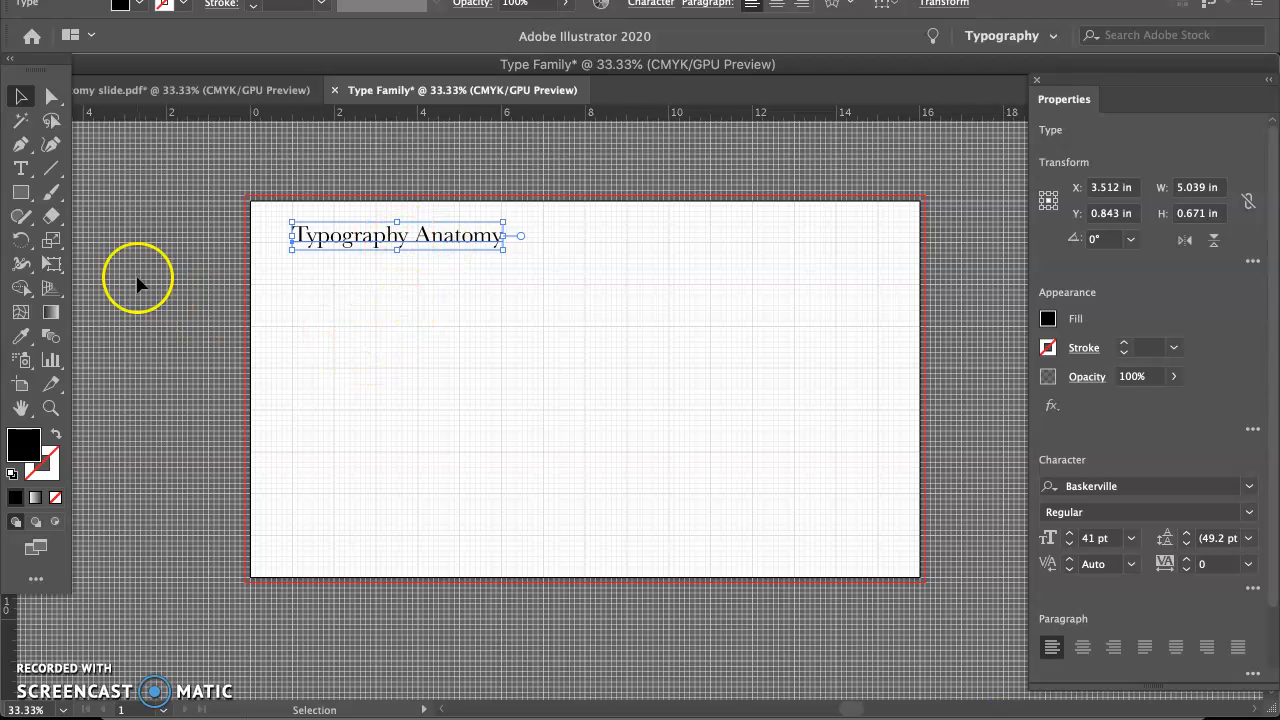
left_click(22, 171)
left_click(300, 366)
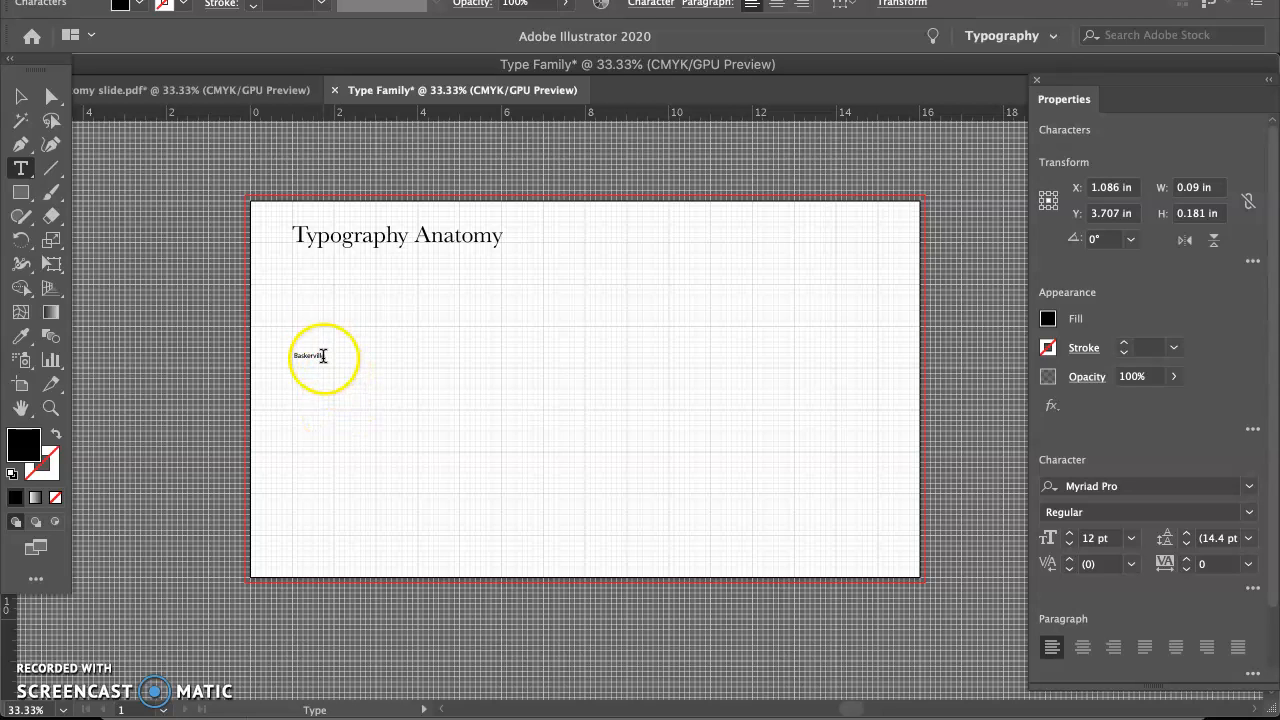
left_click(21, 97)
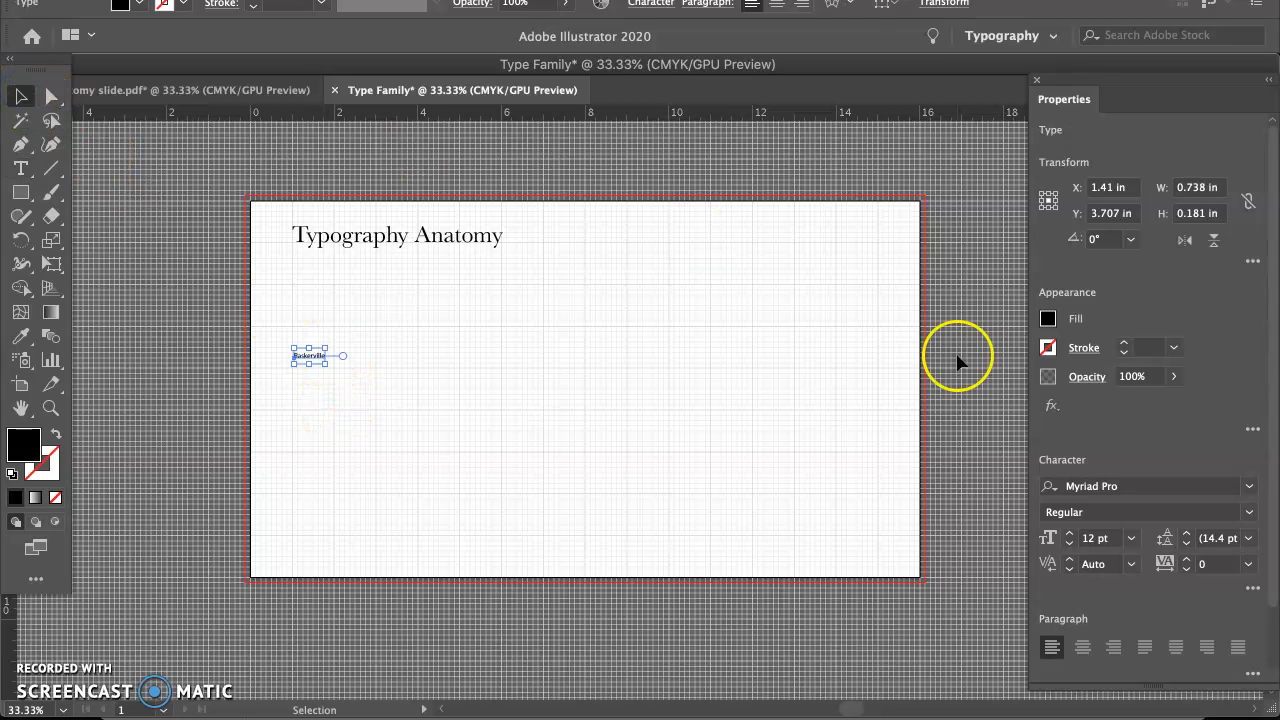
- Enlarge the Baskerville text to 53 pt and set its font to Baskerville Regular
left_click(1069, 534)
left_click(1069, 534)
left_click(1069, 534)
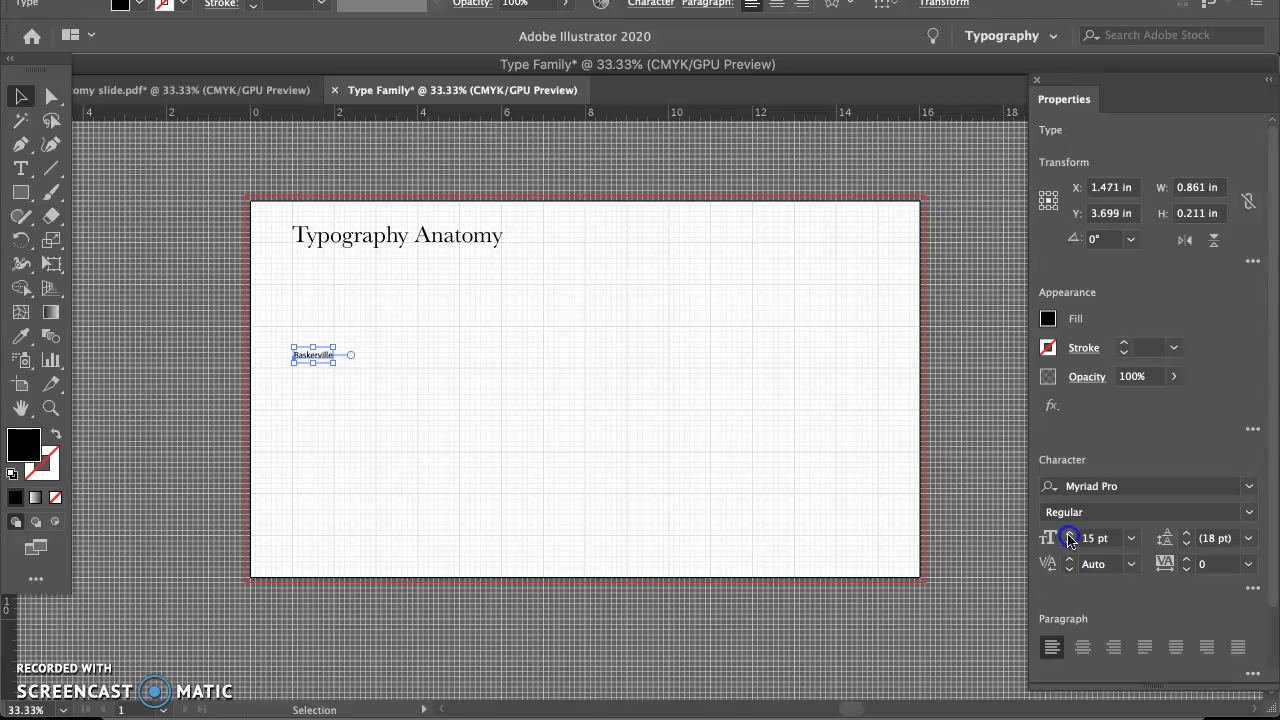
left_click_drag(1069, 538, 1069, 538)
left_click(292, 1)
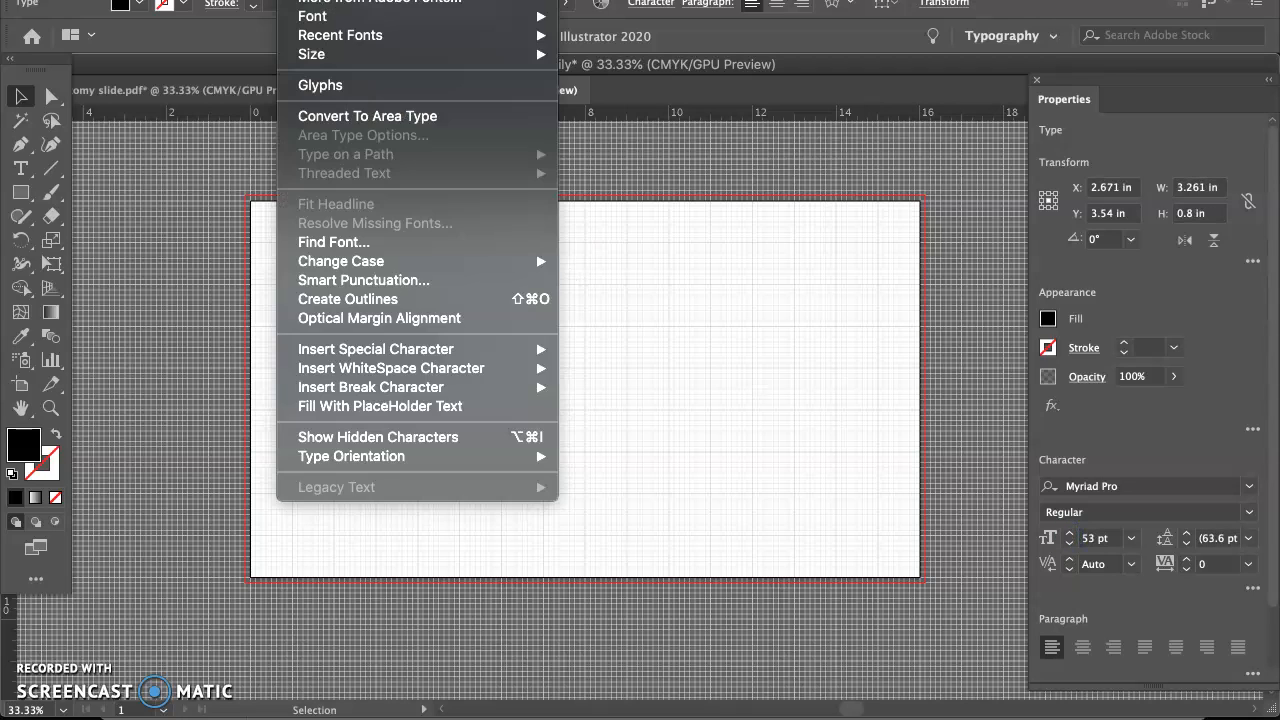
mouse_move(378, 17)
mouse_move(640, 4)
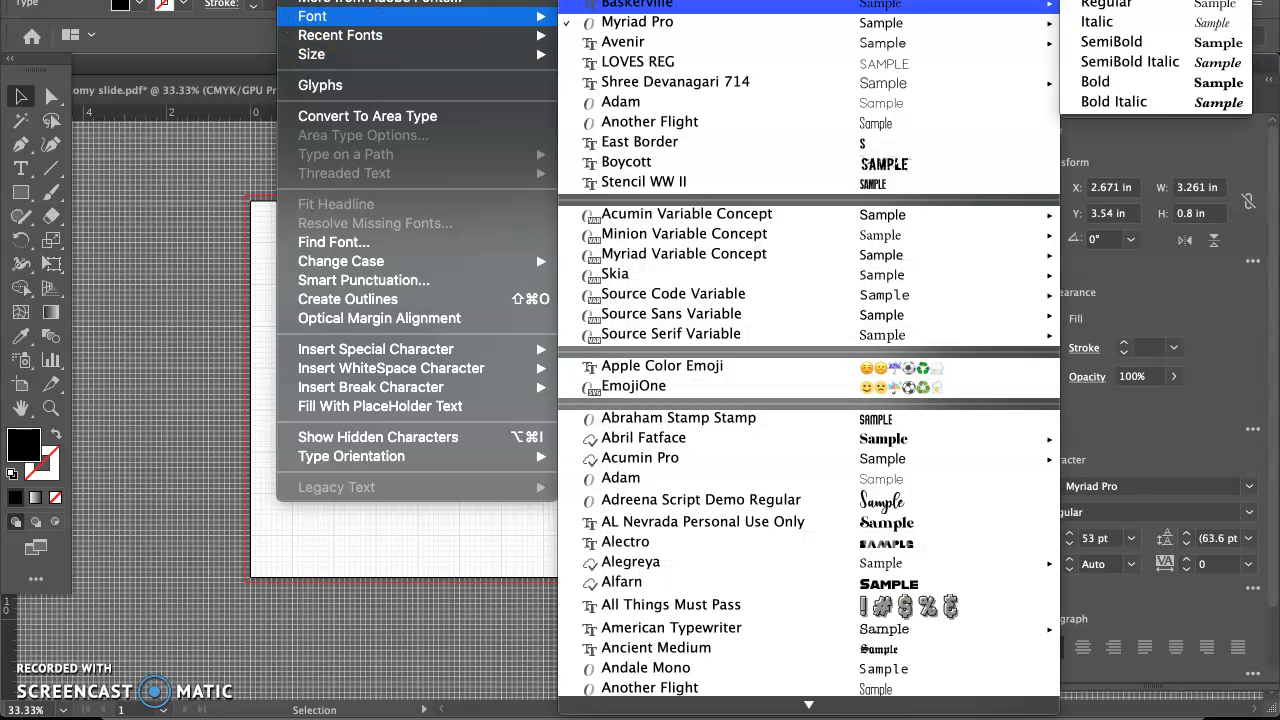
left_click(1100, 5)
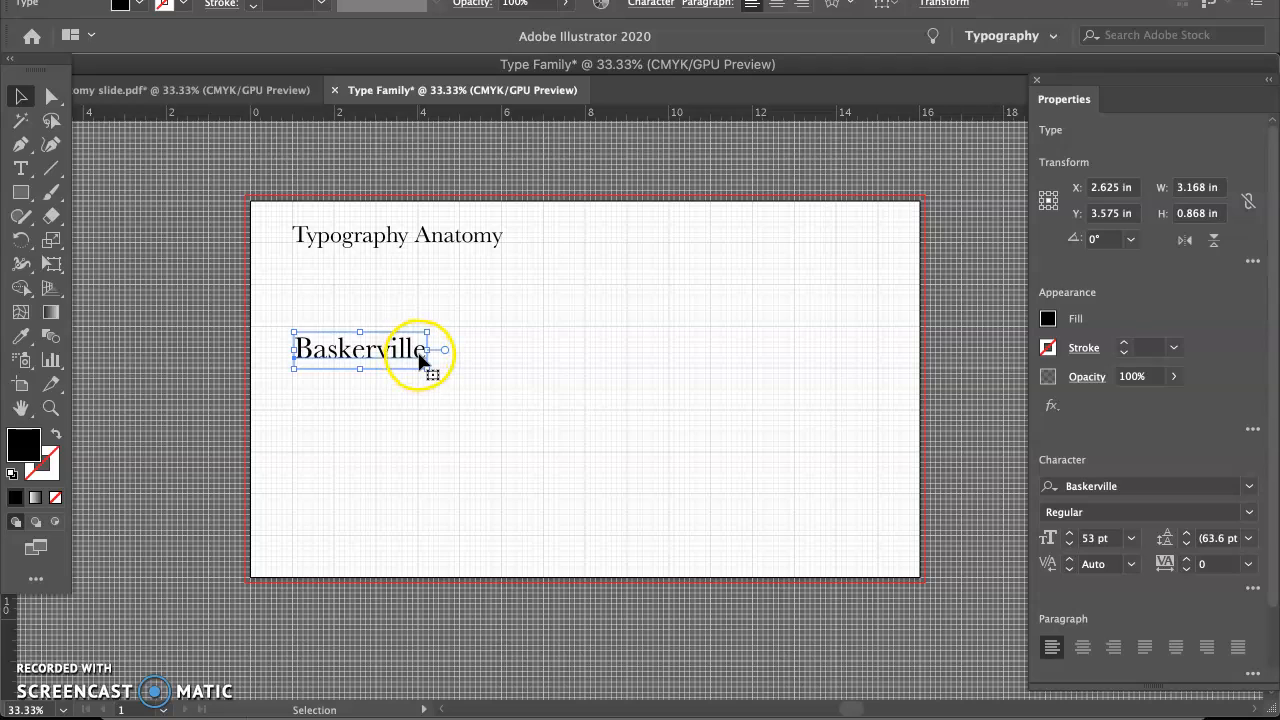
- Move the Baskerville text lower, align its left edge with the heading, and enlarge it to 101 pt
left_click(420, 358)
left_click_drag(420, 358, 418, 410)
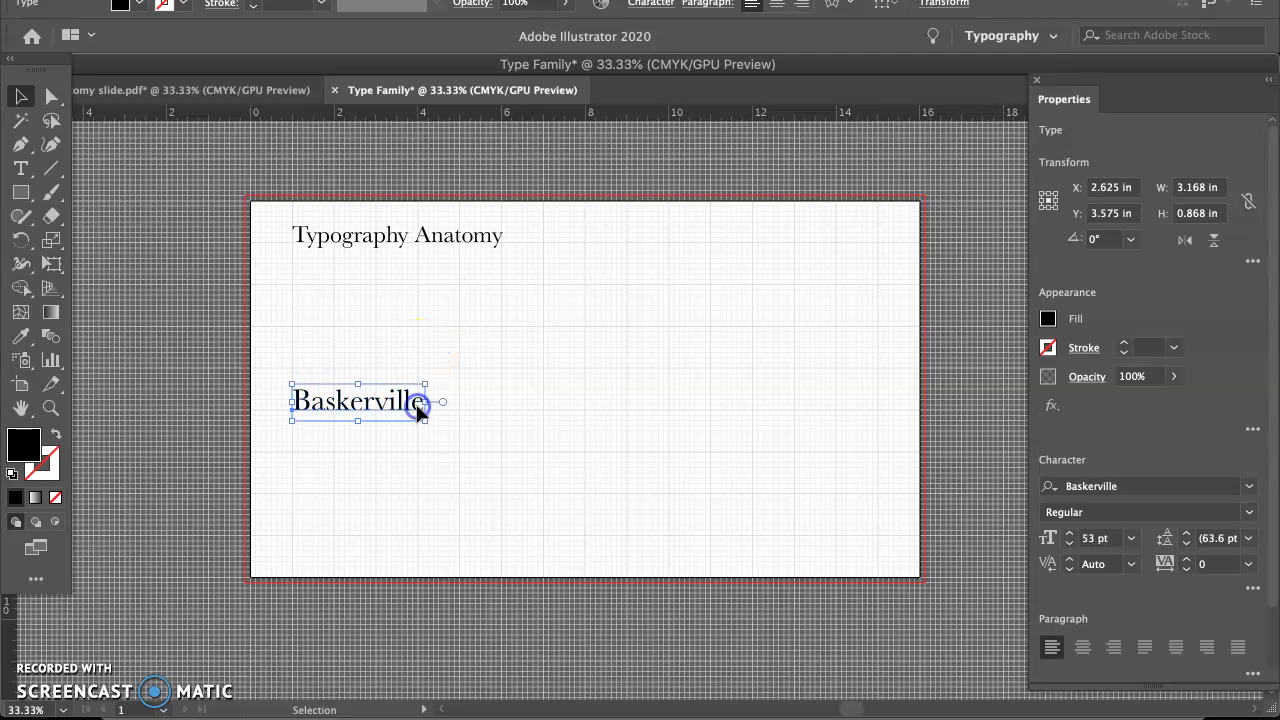
left_click(1069, 535)
left_click(1069, 535)
left_click(1069, 535)
left_click(1069, 535)
left_click(1069, 535)
left_click(1069, 535)
left_click(1069, 535)
left_click(1069, 535)
left_click(1069, 535)
left_click(1069, 535)
left_click(1069, 535)
left_click(1069, 535)
left_click(1069, 535)
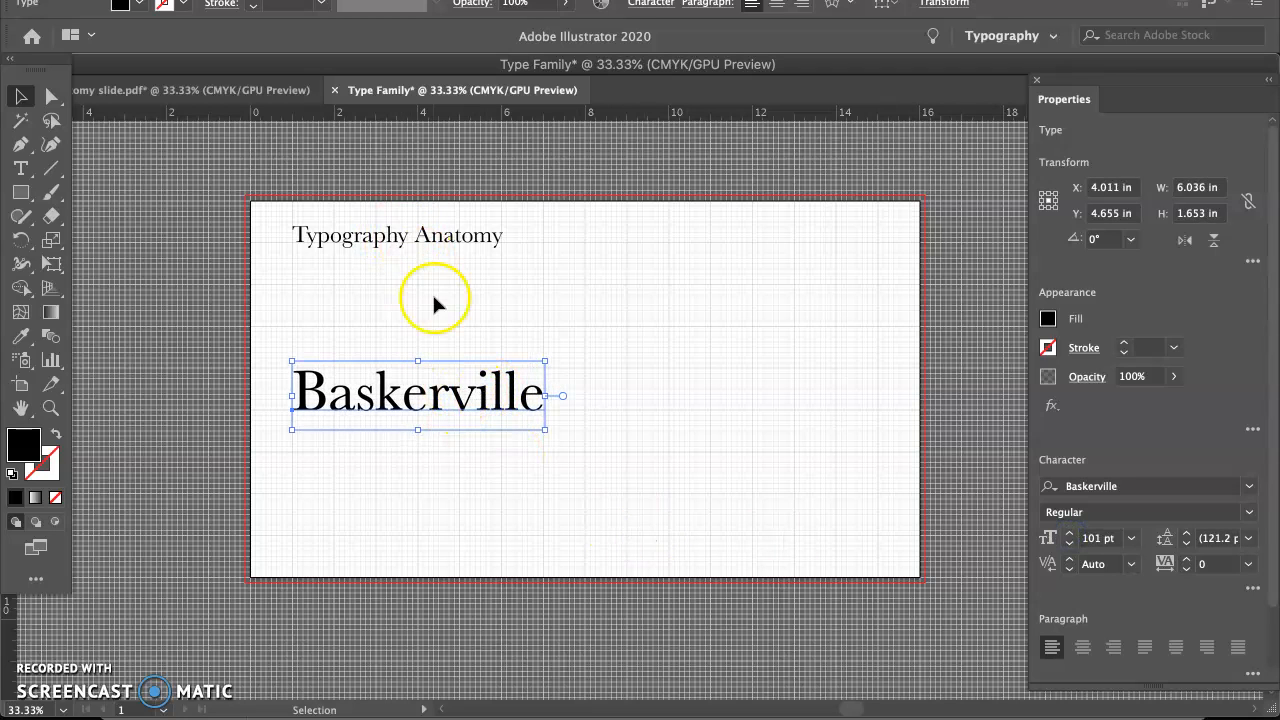
left_click(468, 396)
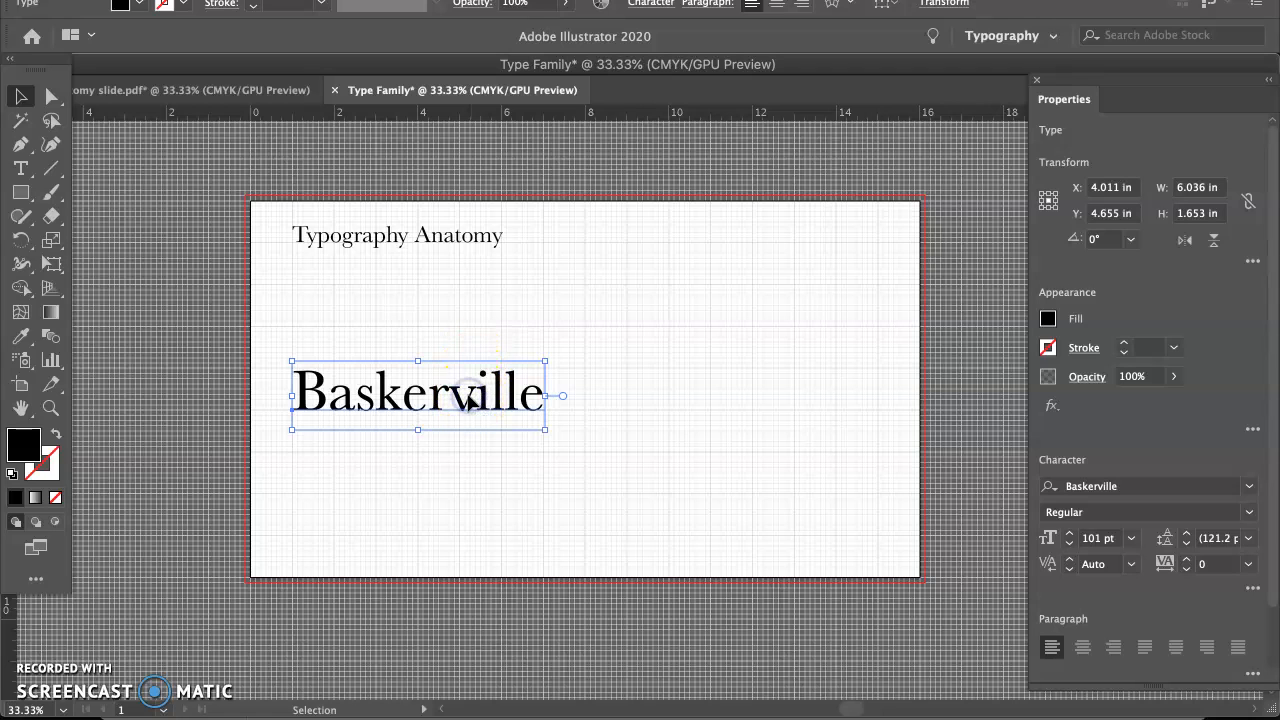
left_click(522, 393)
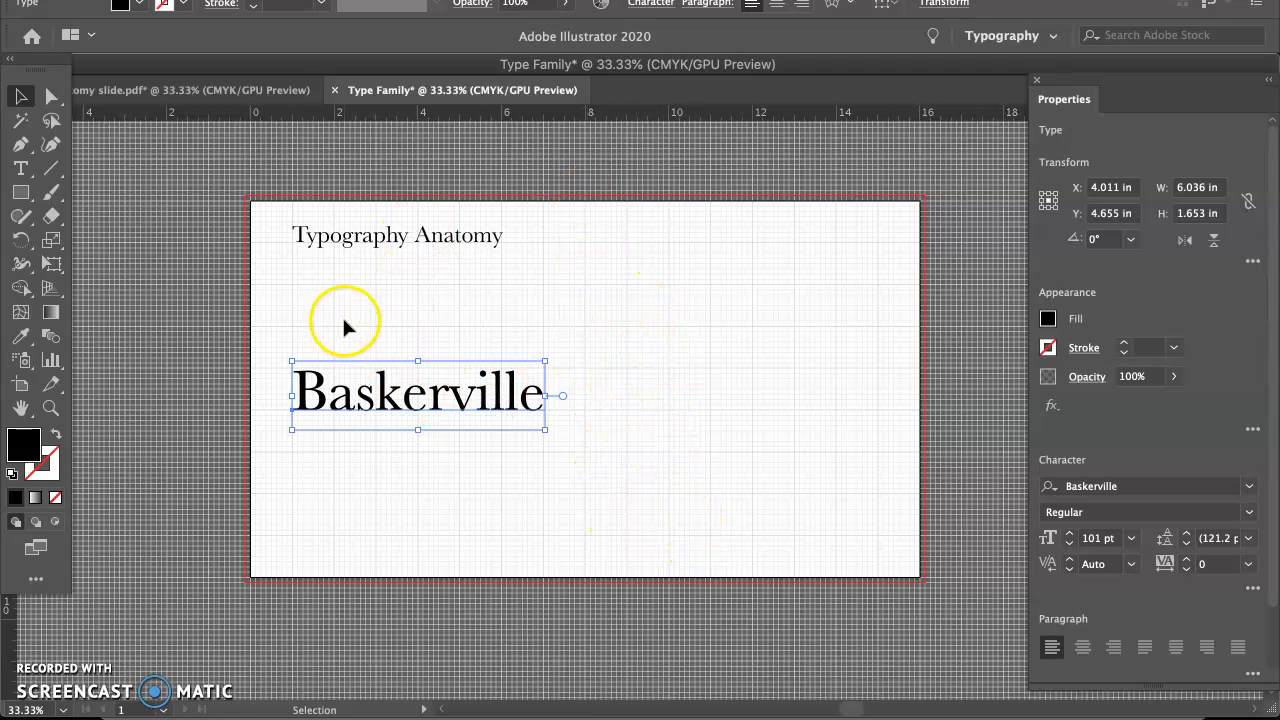
- Change the Typography Anatomy heading text to "Type Family"
double_click(409, 236)
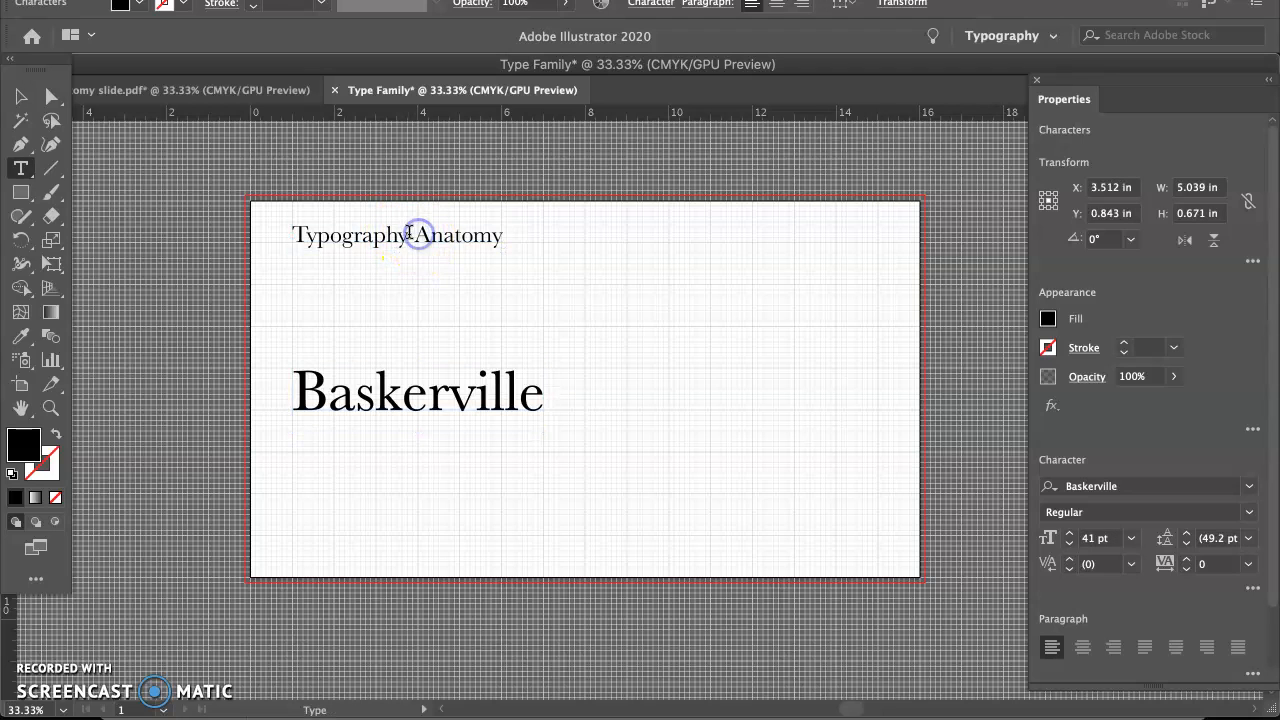
left_click(331, 238)
left_click_drag(331, 238, 452, 236)
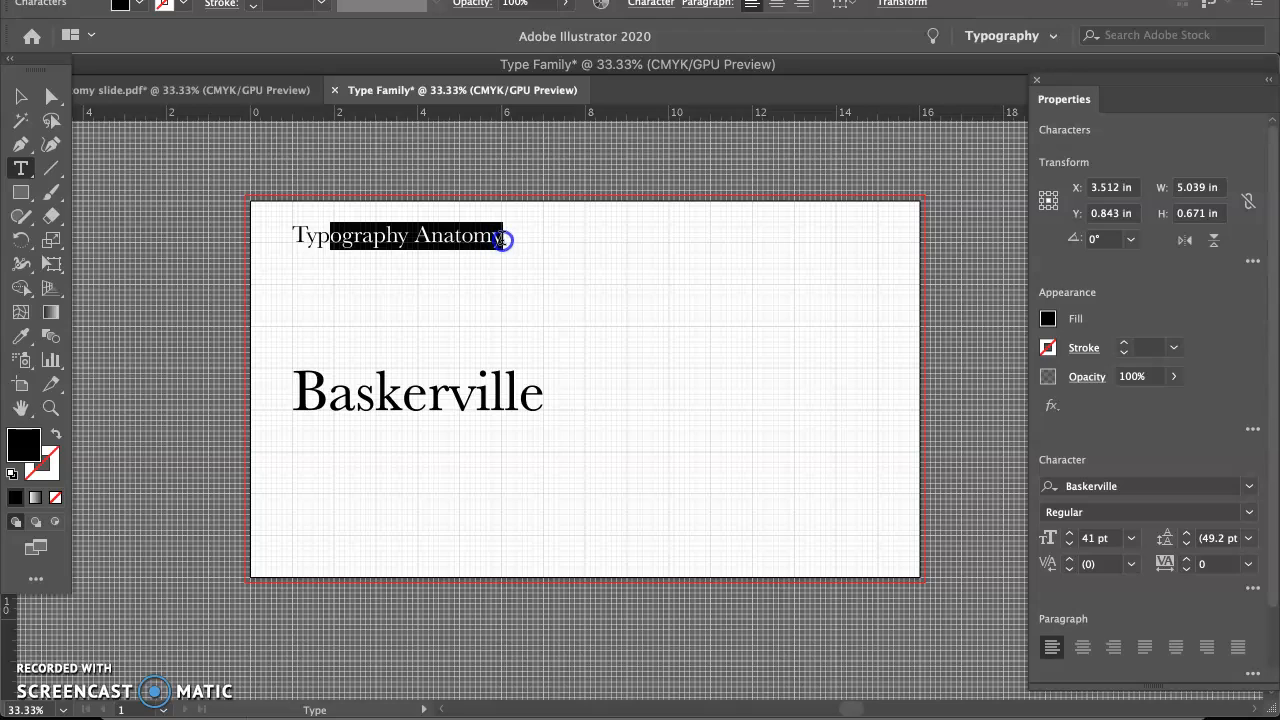
type("e Family")
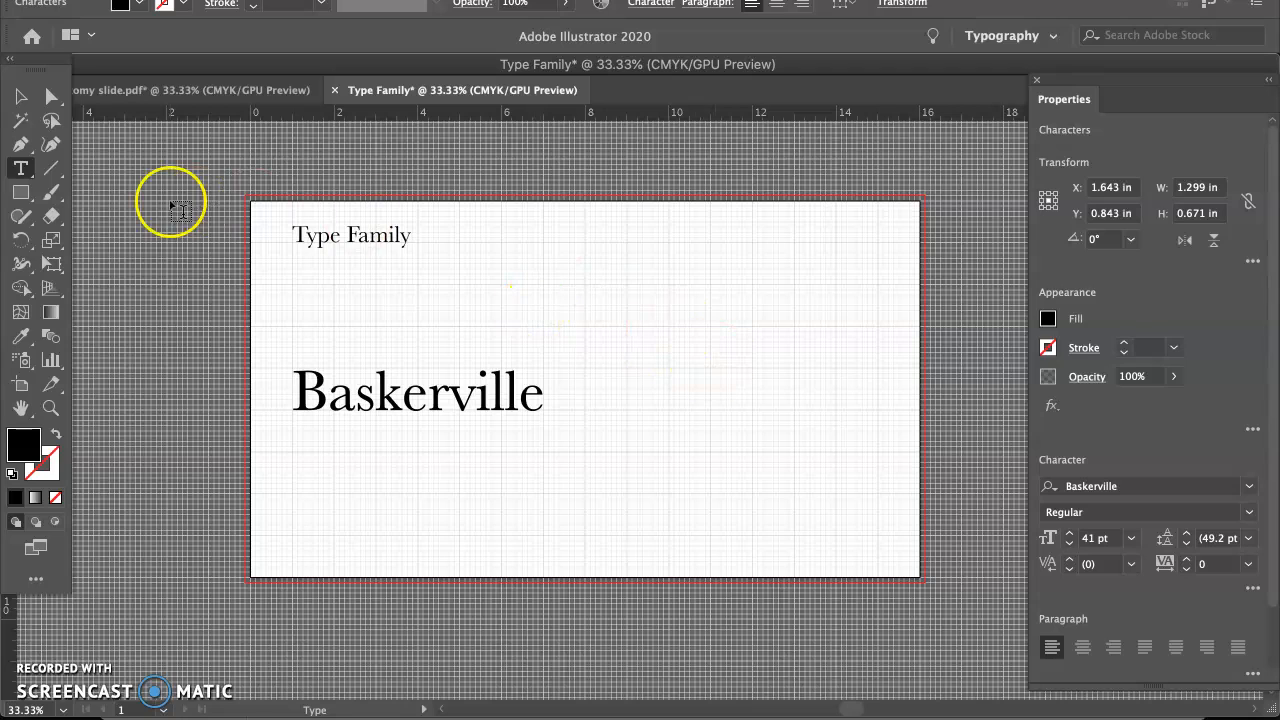
- Add a text object containing a closing curly brace above and to the right of the Baskerville text, about 8 in across the artboard
left_click(20, 168)
left_click(588, 349)
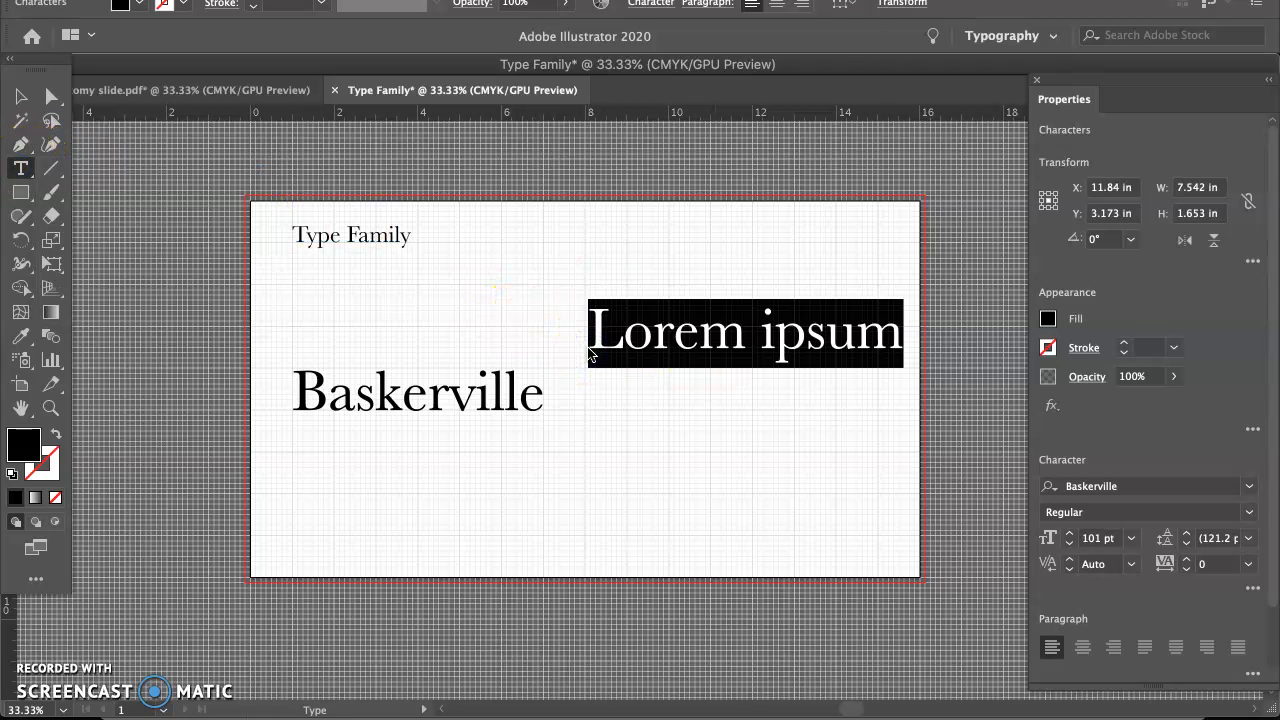
type("}")
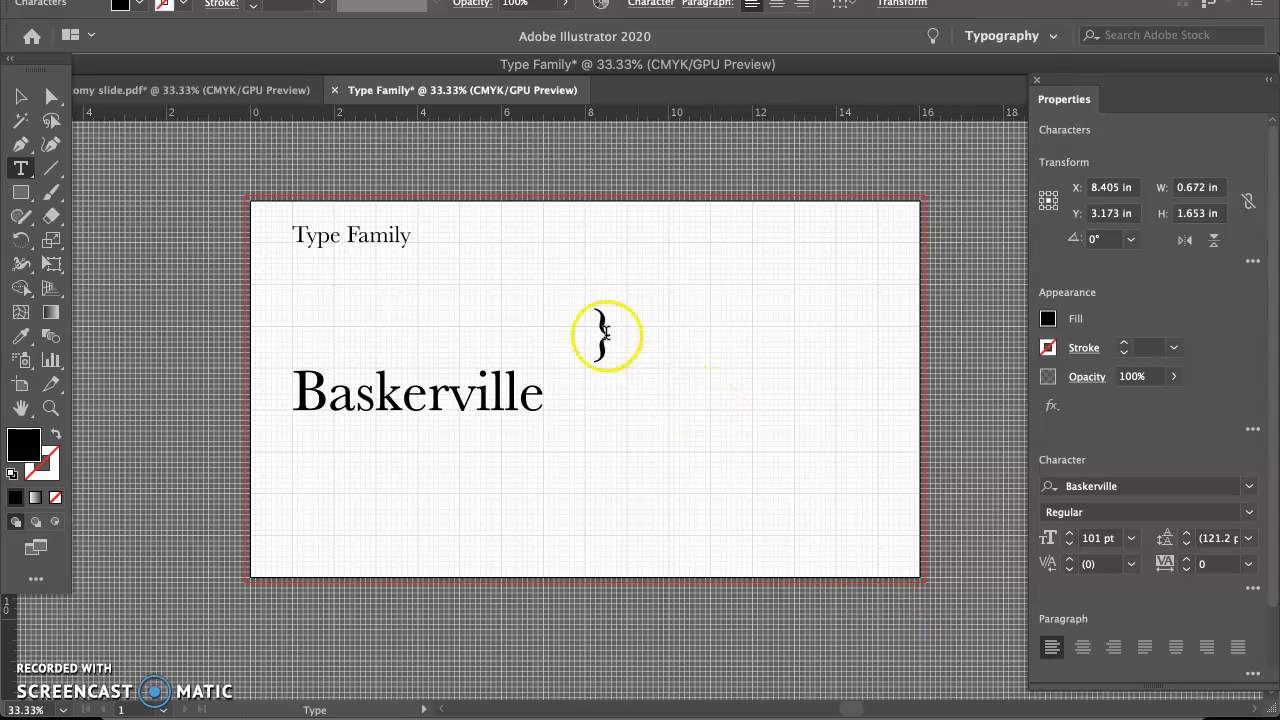
- Try a closing square bracket in place of the curly brace, and restore the curly brace character
left_click(599, 343)
left_click_drag(599, 343, 617, 343)
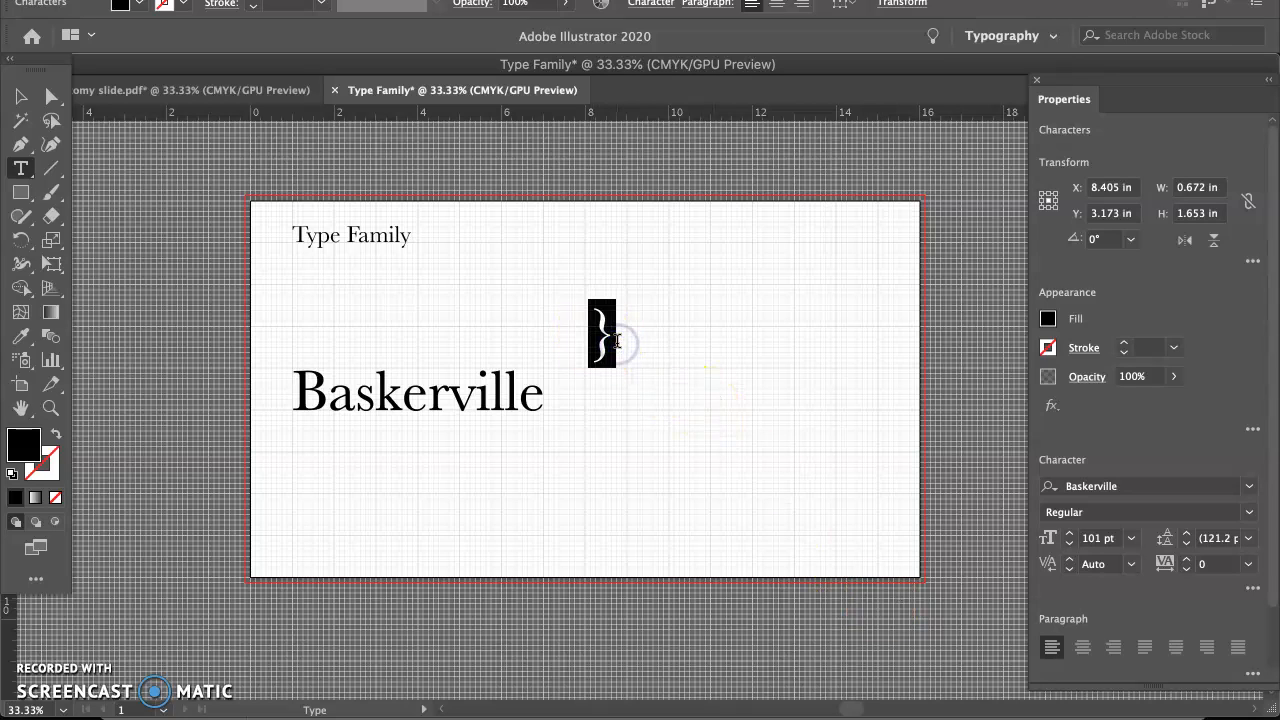
left_click(617, 342)
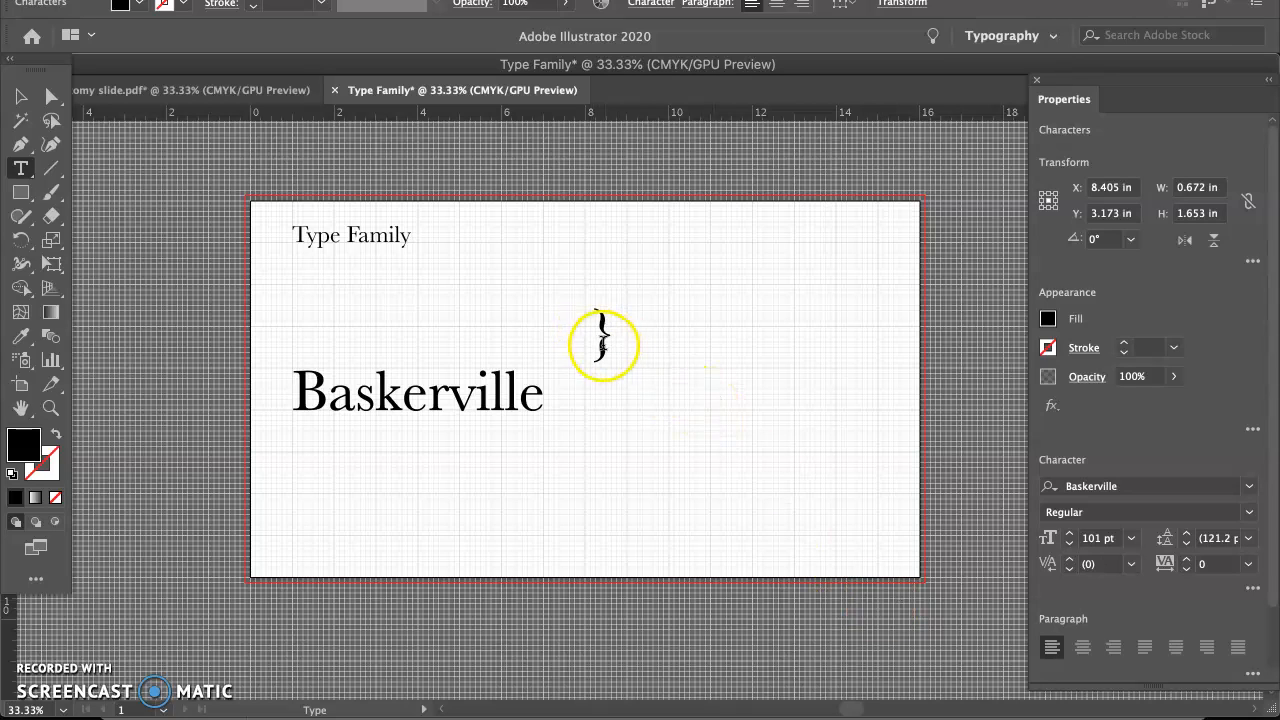
double_click(600, 345)
type("]")
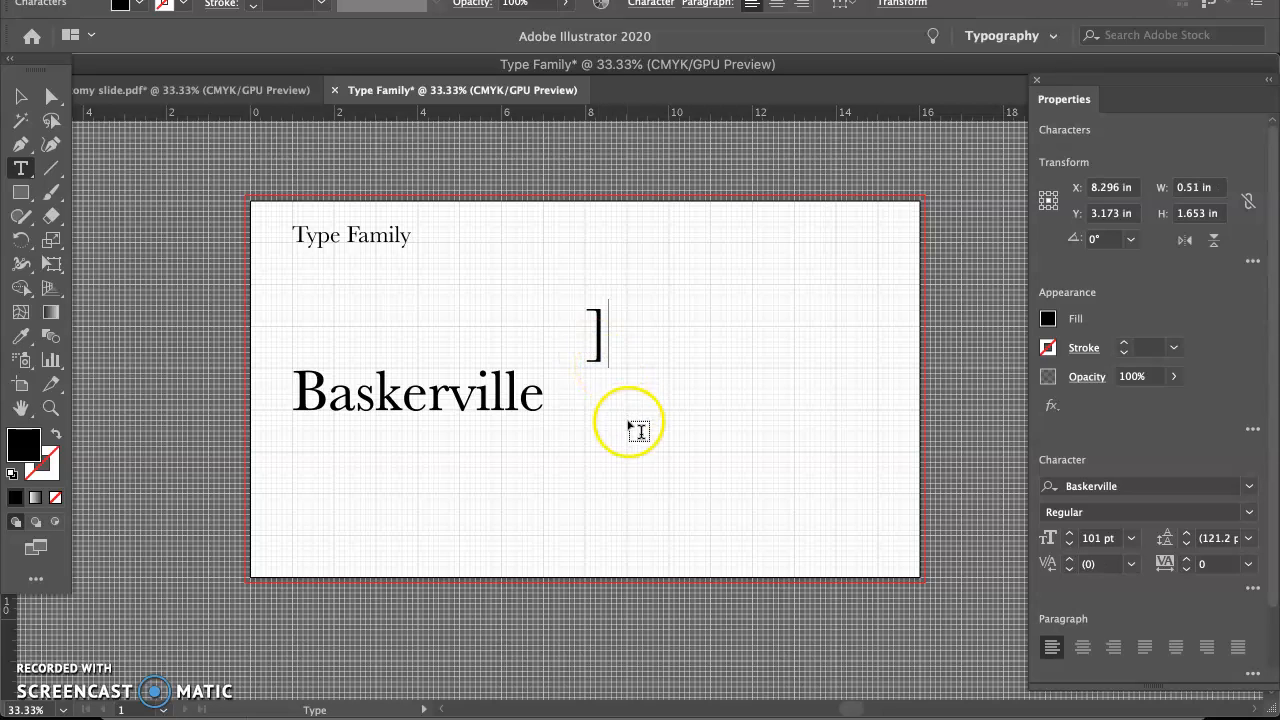
double_click(588, 342)
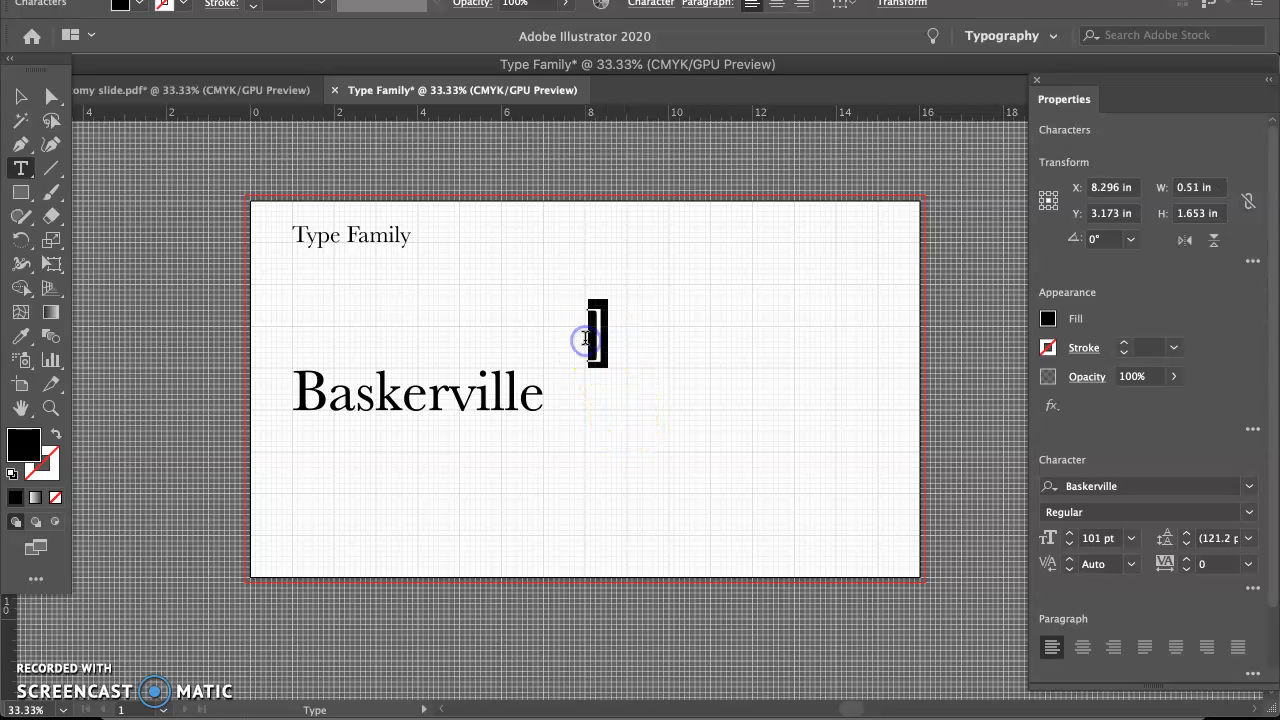
type("}")
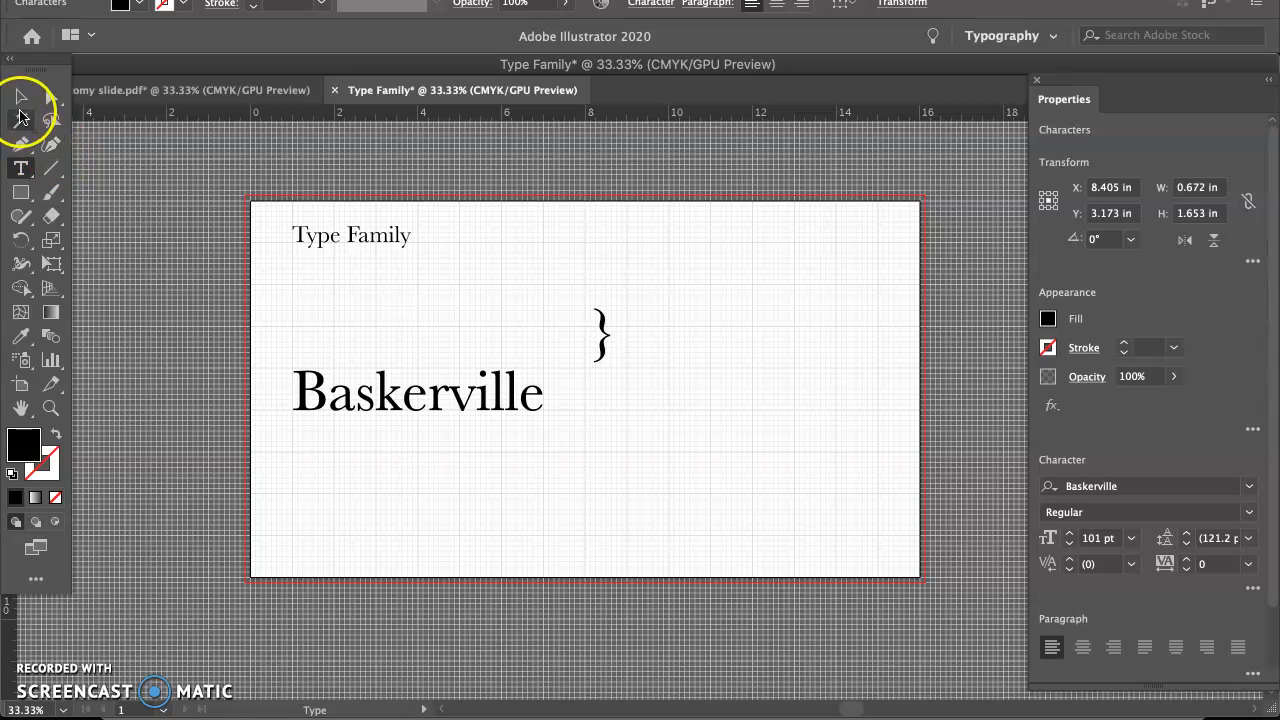
- Move the curly brace directly after the Baskerville text, enlarge it to 254 pt, and center it vertically on the word
left_click(21, 97)
left_click_drag(600, 348, 566, 405)
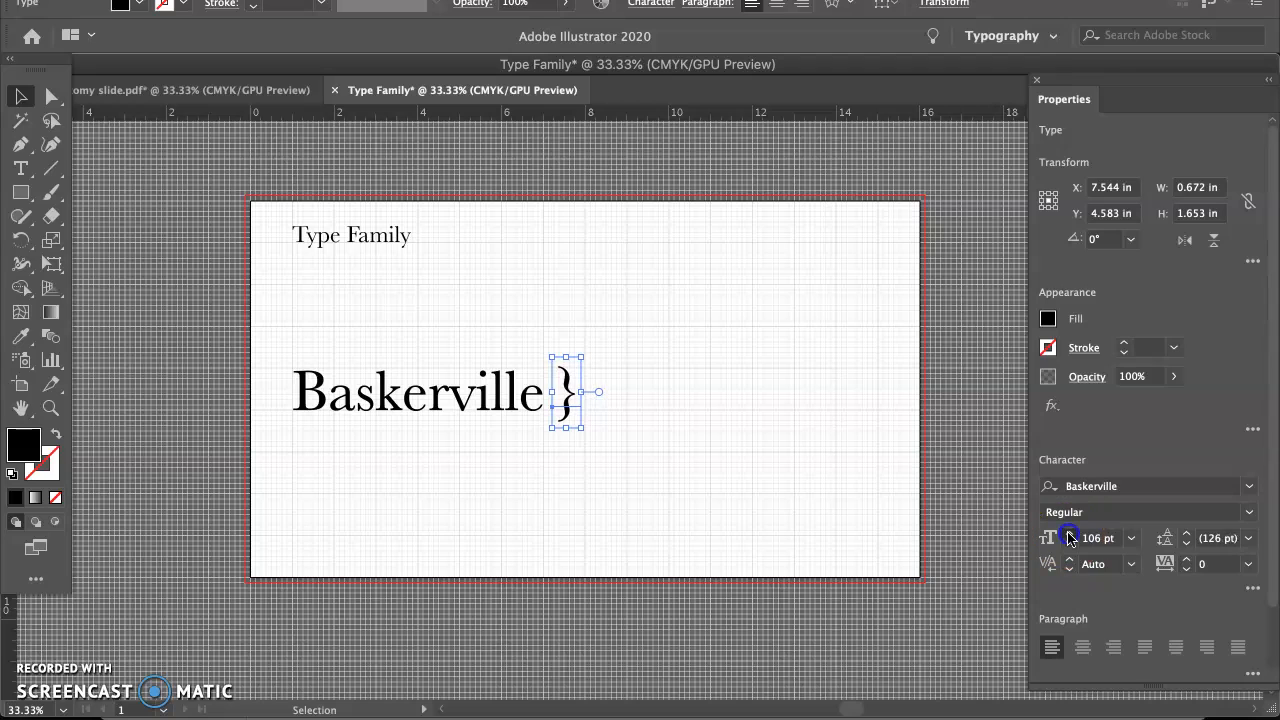
left_click_drag(1068, 538, 1068, 538)
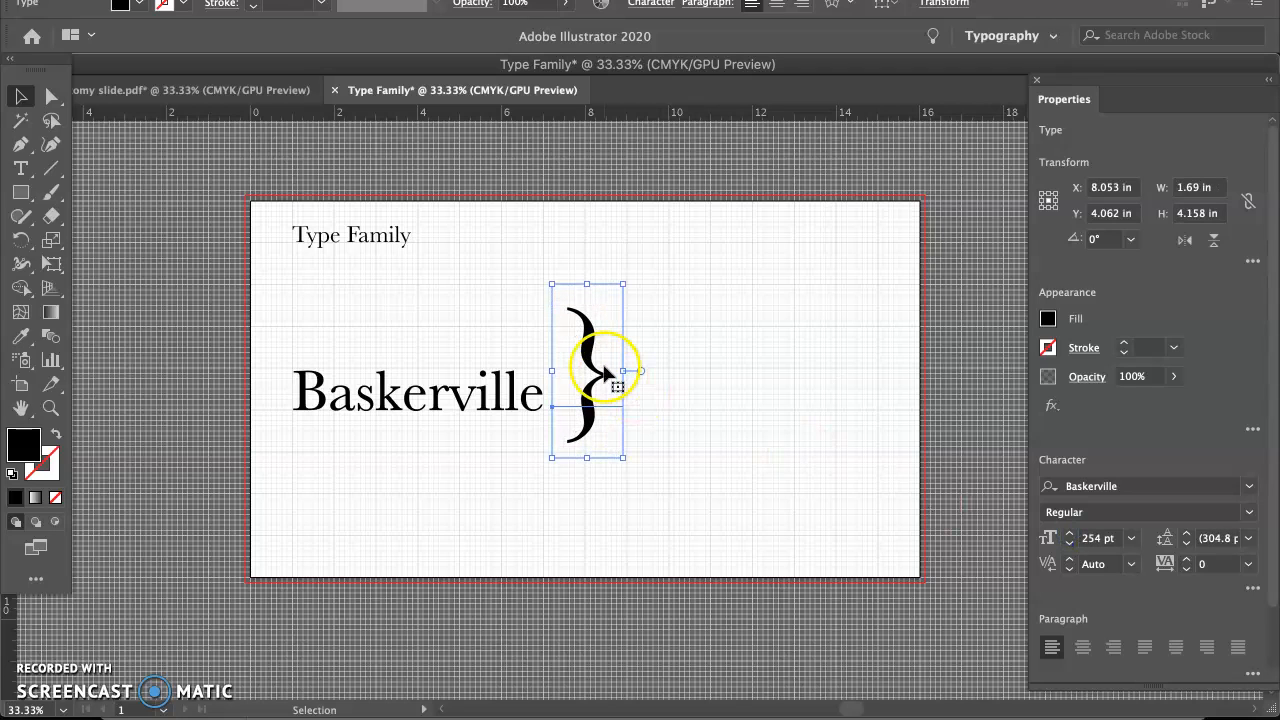
left_click_drag(605, 372, 581, 394)
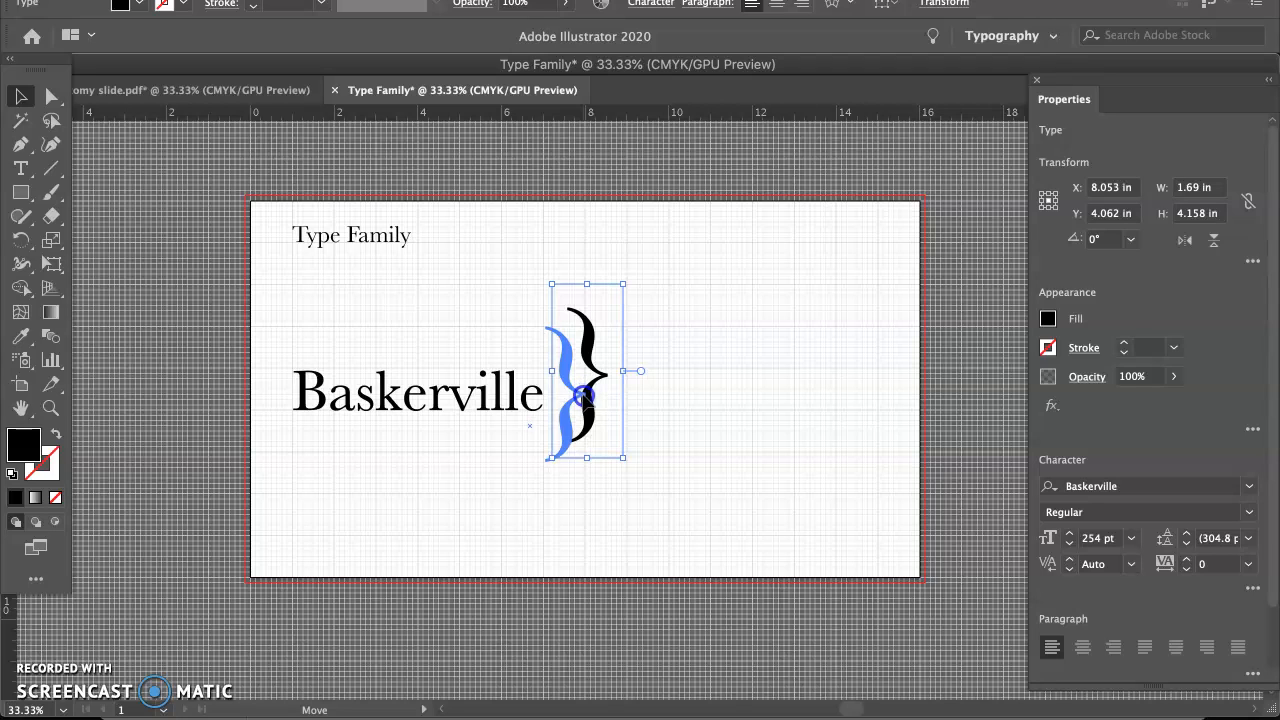
left_click_drag(584, 398, 586, 400)
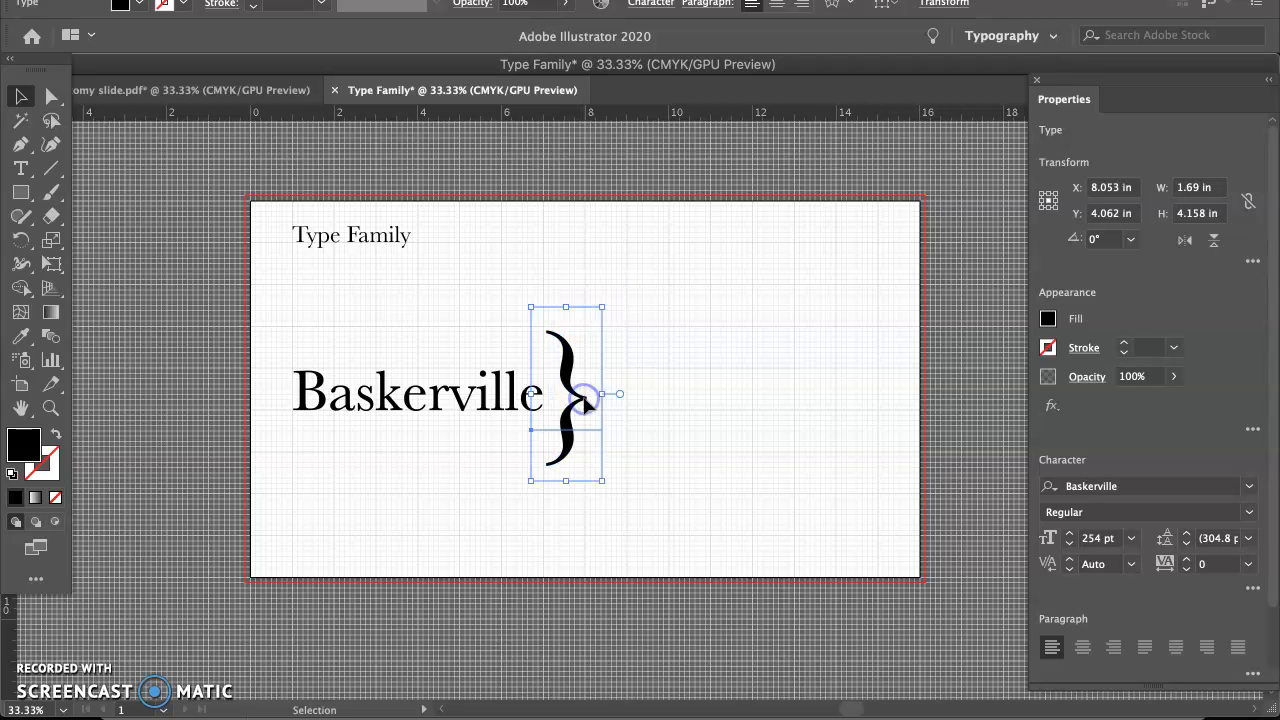
left_click(645, 467)
left_click(588, 385)
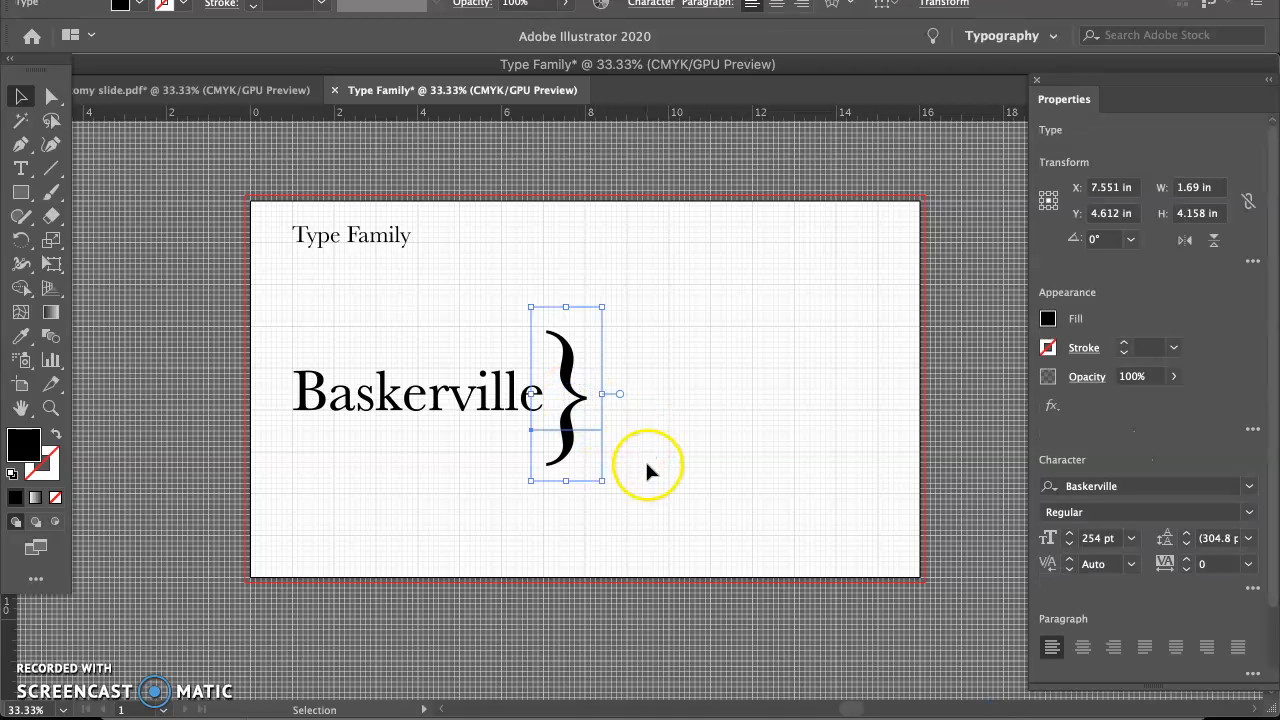
left_click(23, 168)
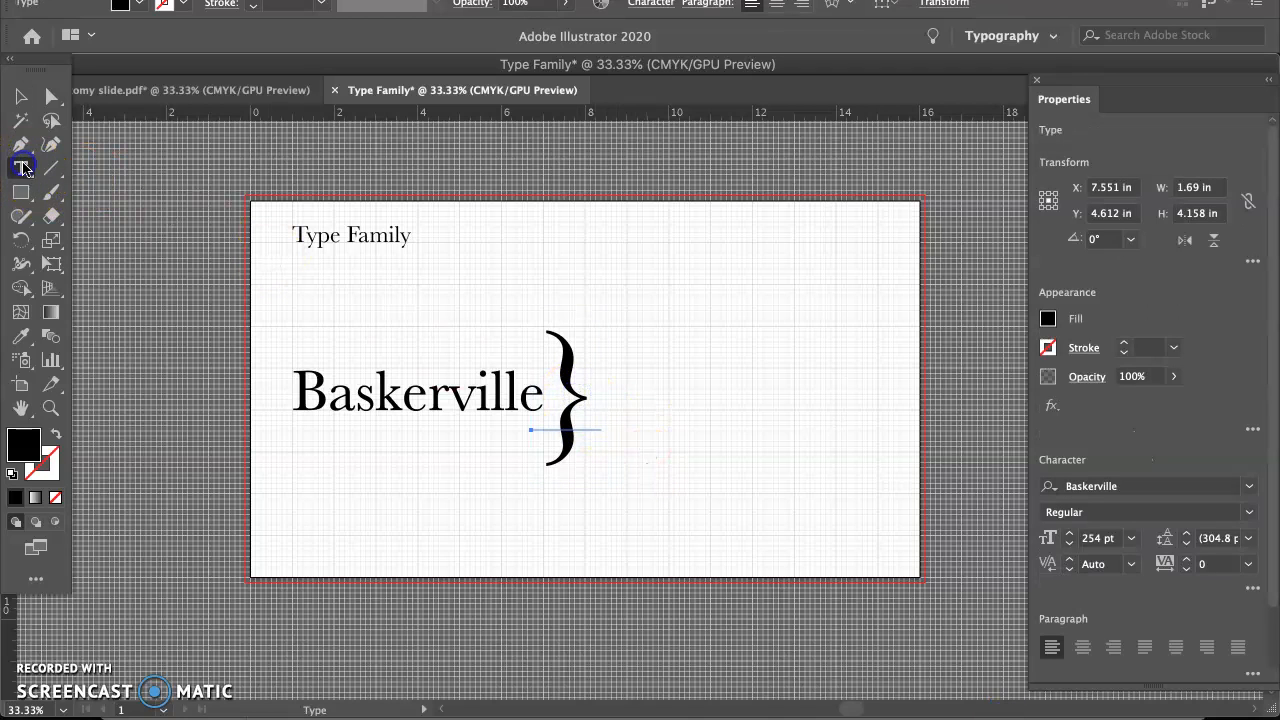
left_click(21, 96)
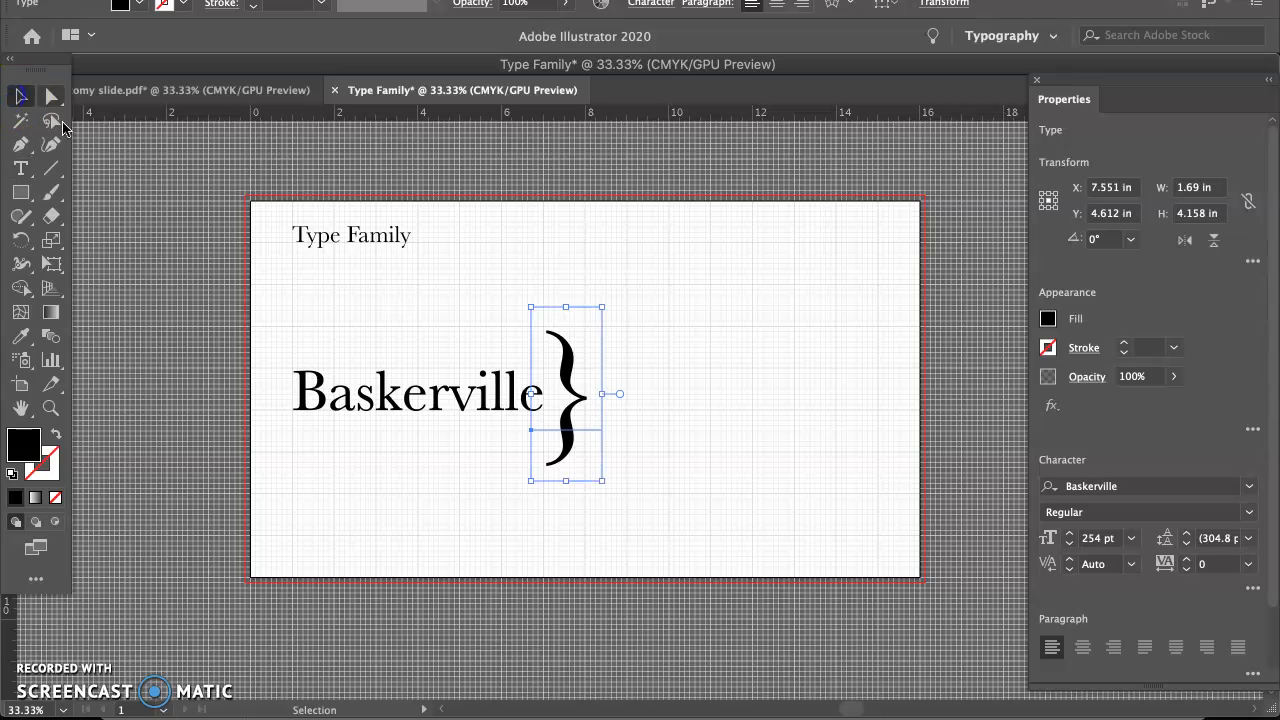
left_click(355, 393)
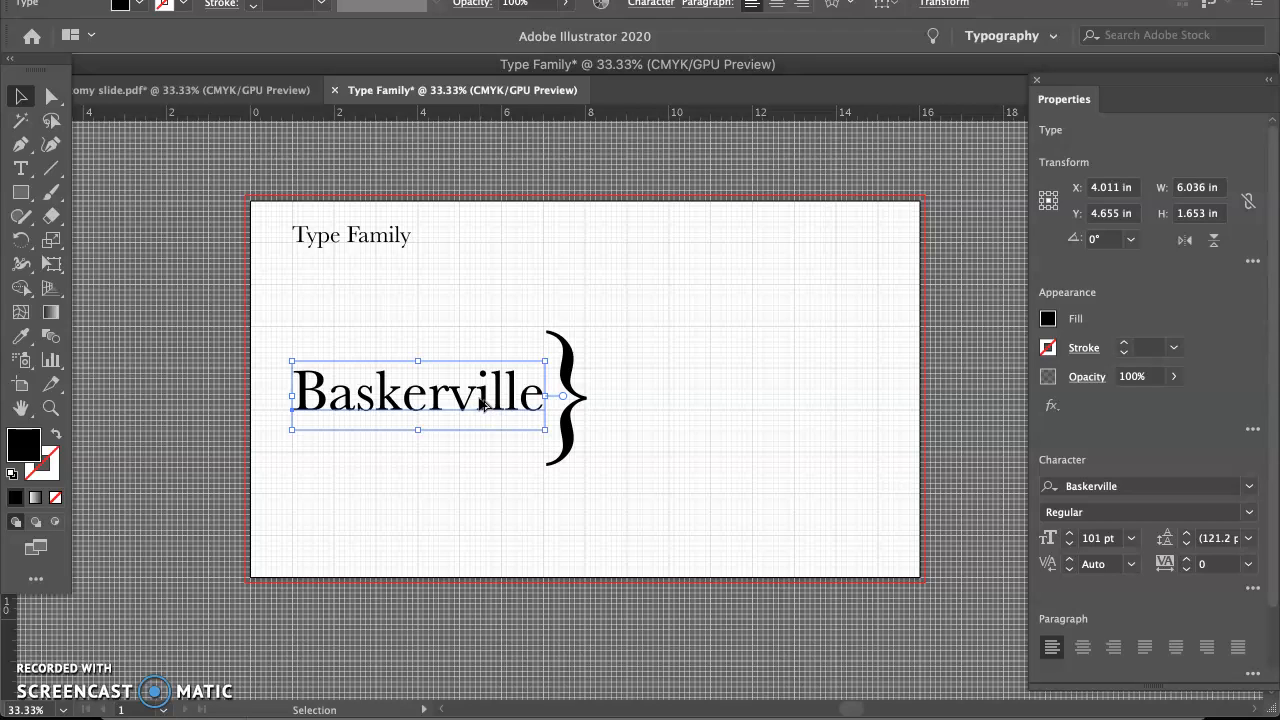
left_click_drag(480, 400, 774, 279)
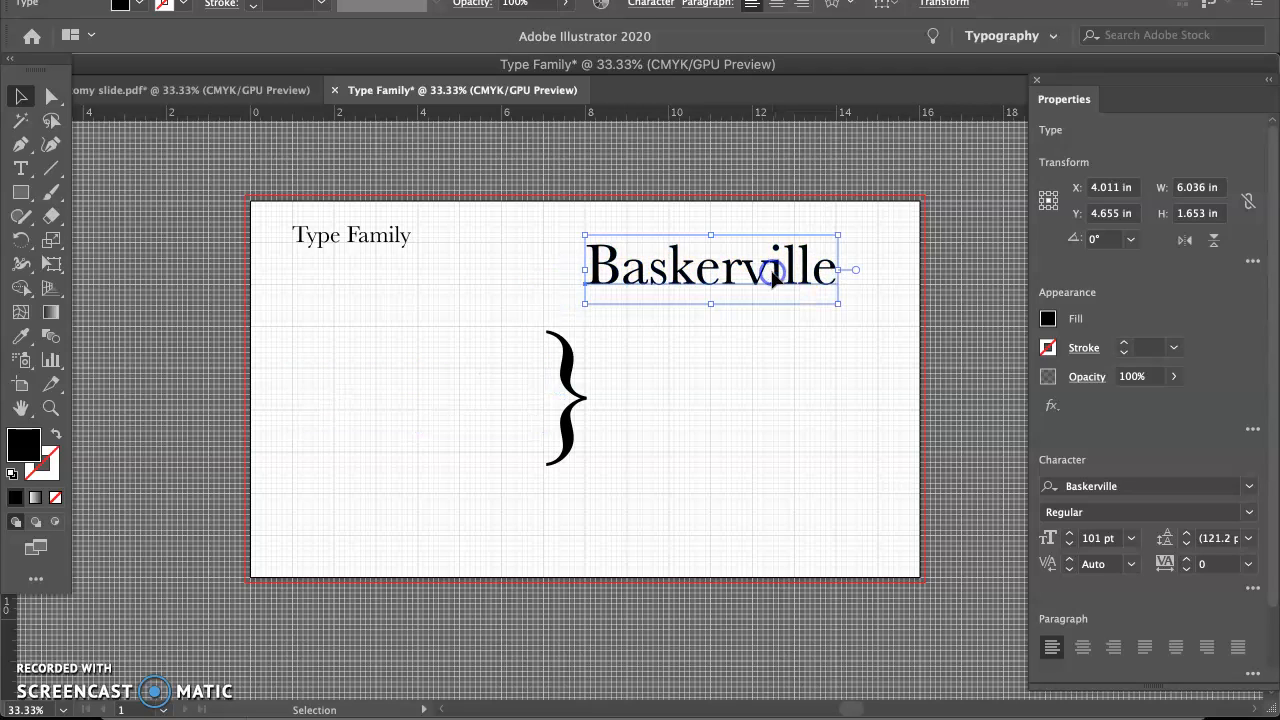
key("super+z")
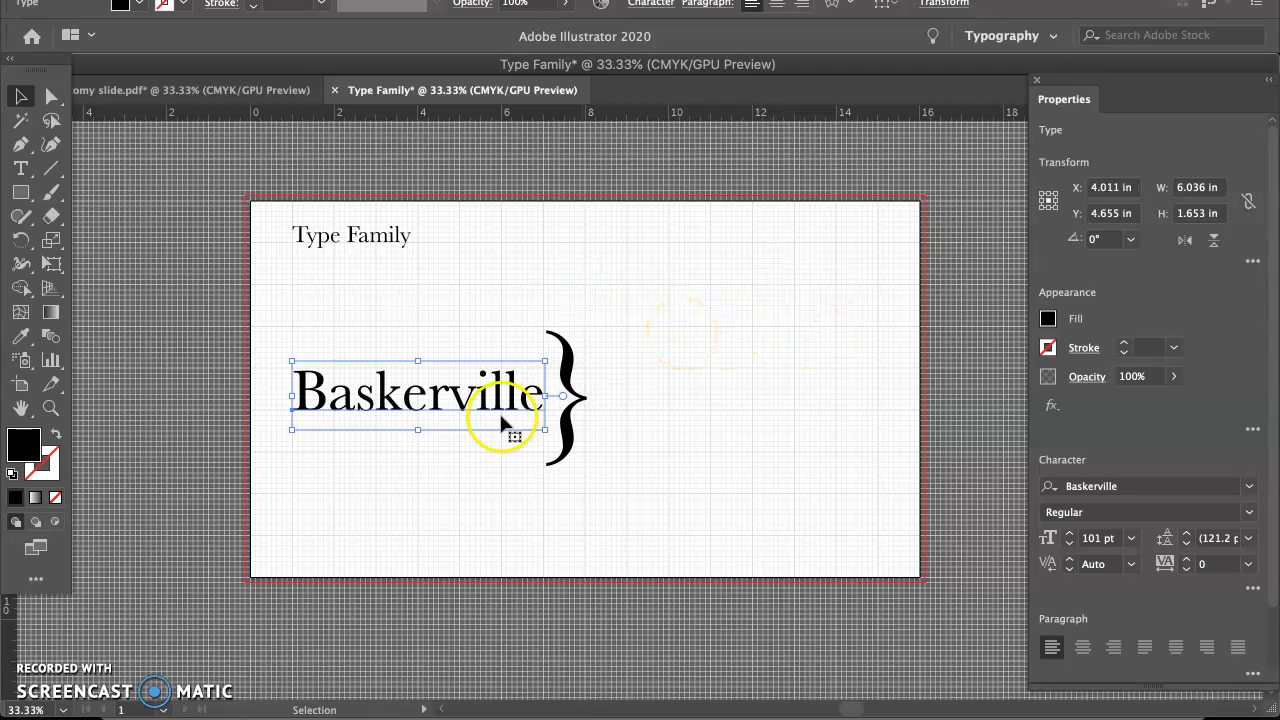
- Duplicate the Baskerville text to the upper right of the brace, starting about 8 in across, and reduce the copy to 66 pt
left_click_drag(467, 404, 780, 318)
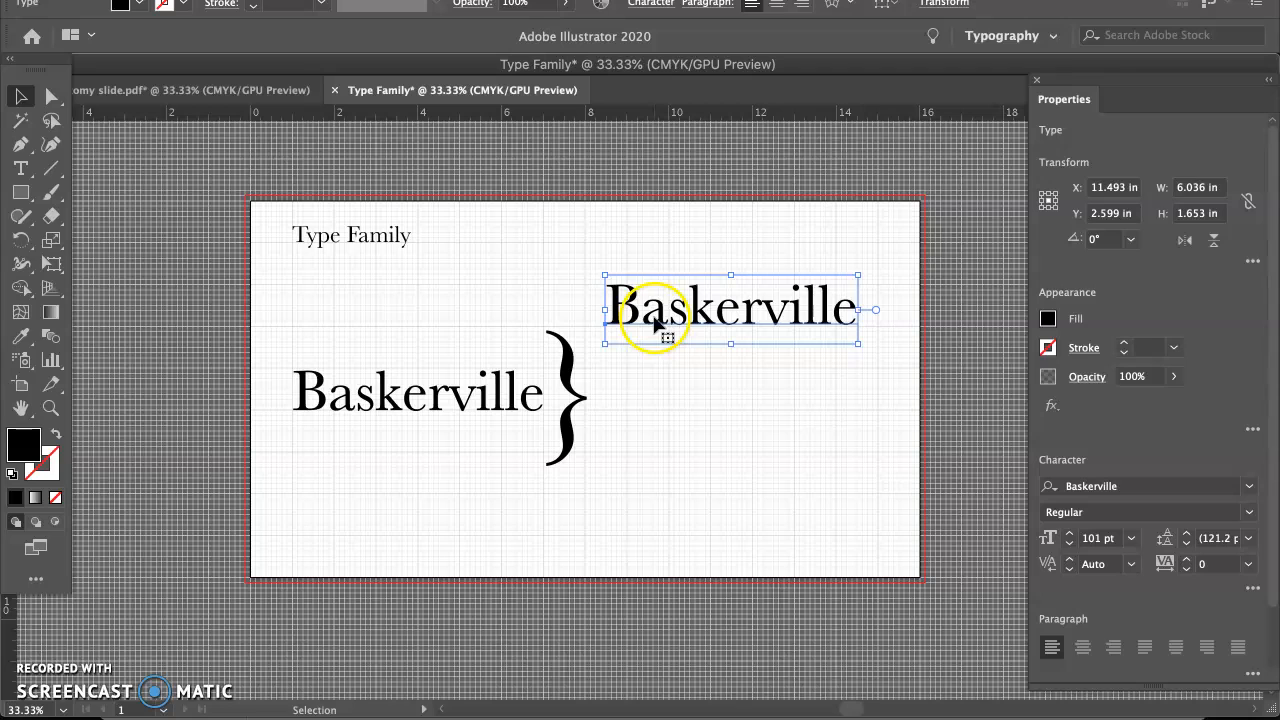
left_click_drag(655, 322, 638, 324)
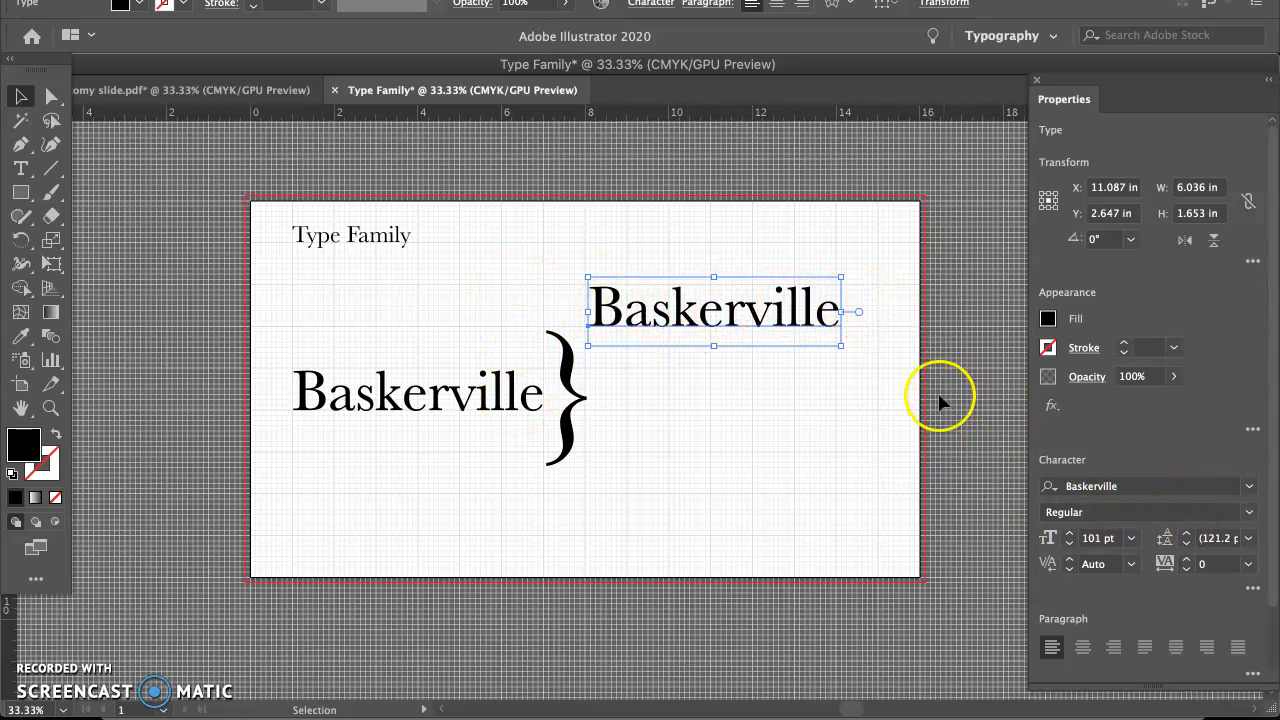
left_click_drag(1066, 545, 1068, 546)
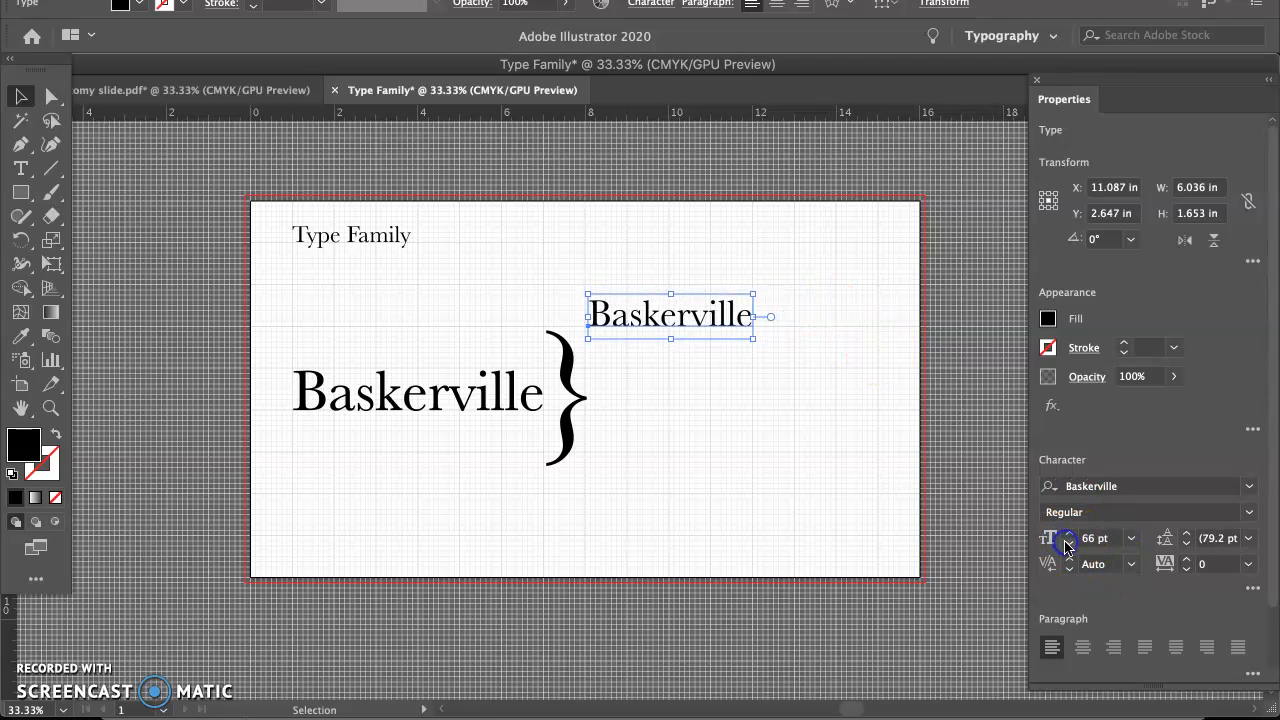
- Change the smaller copy to read 'Baskerville Regular' and move it lower, beside the upper part of the brace
left_click(738, 322)
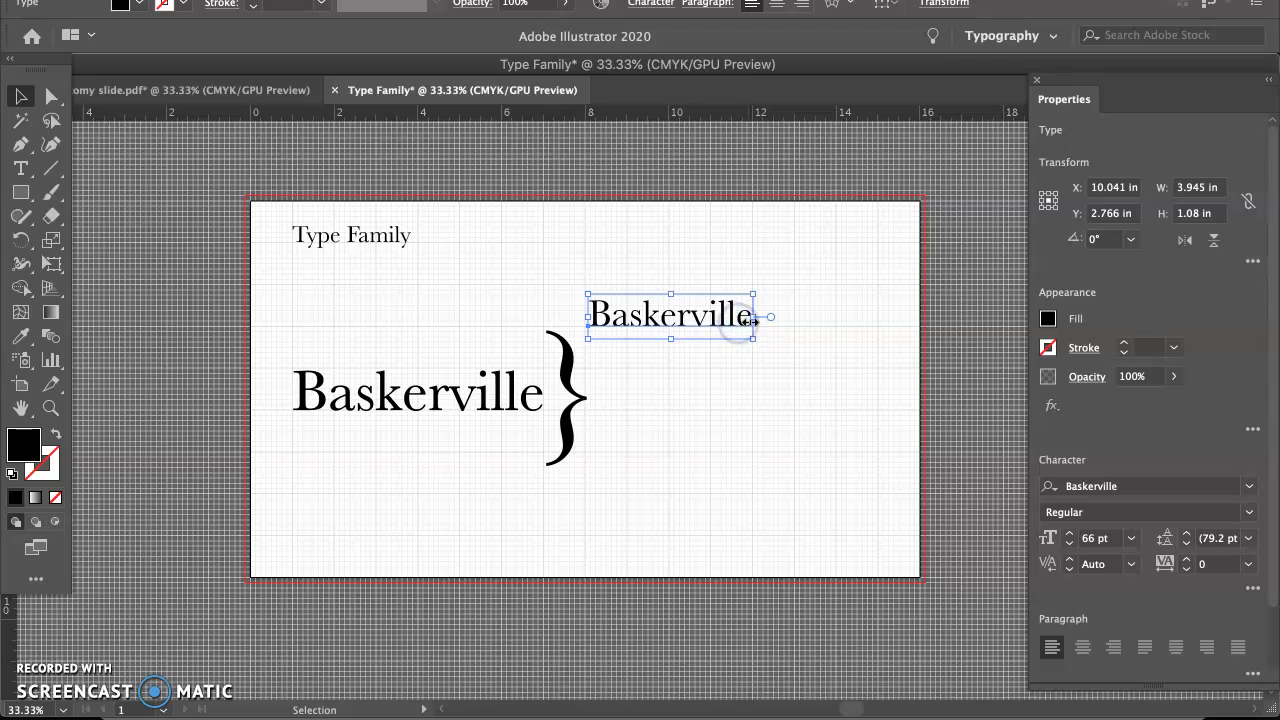
double_click(742, 320)
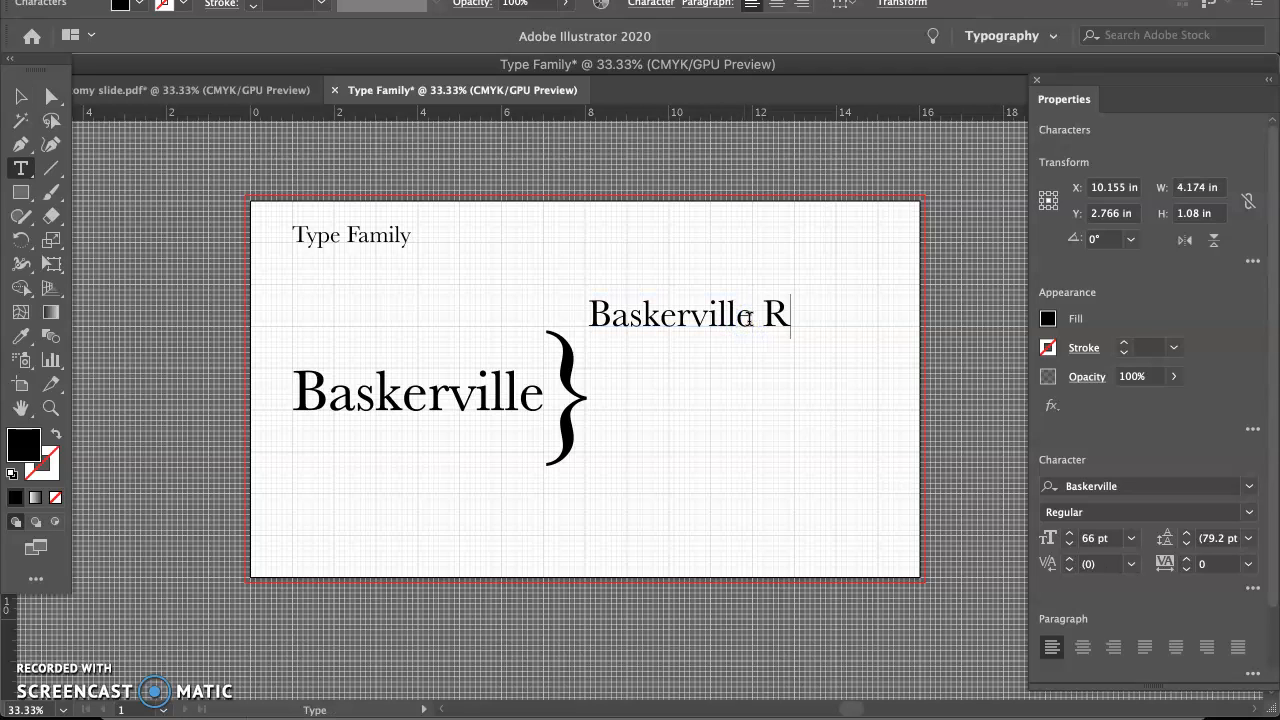
left_click(20, 95)
left_click_drag(678, 318, 675, 347)
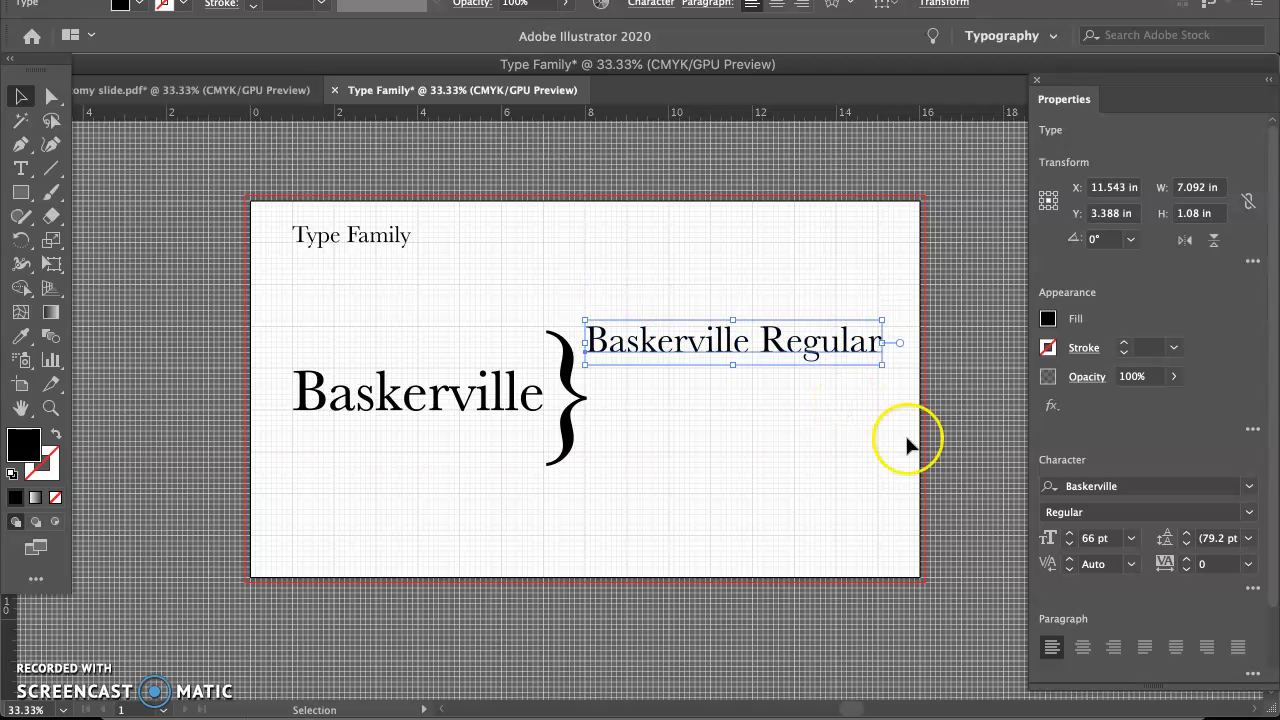
- Preview the Italic and SemiBold font styles on the Baskerville Regular line, keeping it Regular
left_click(1247, 514)
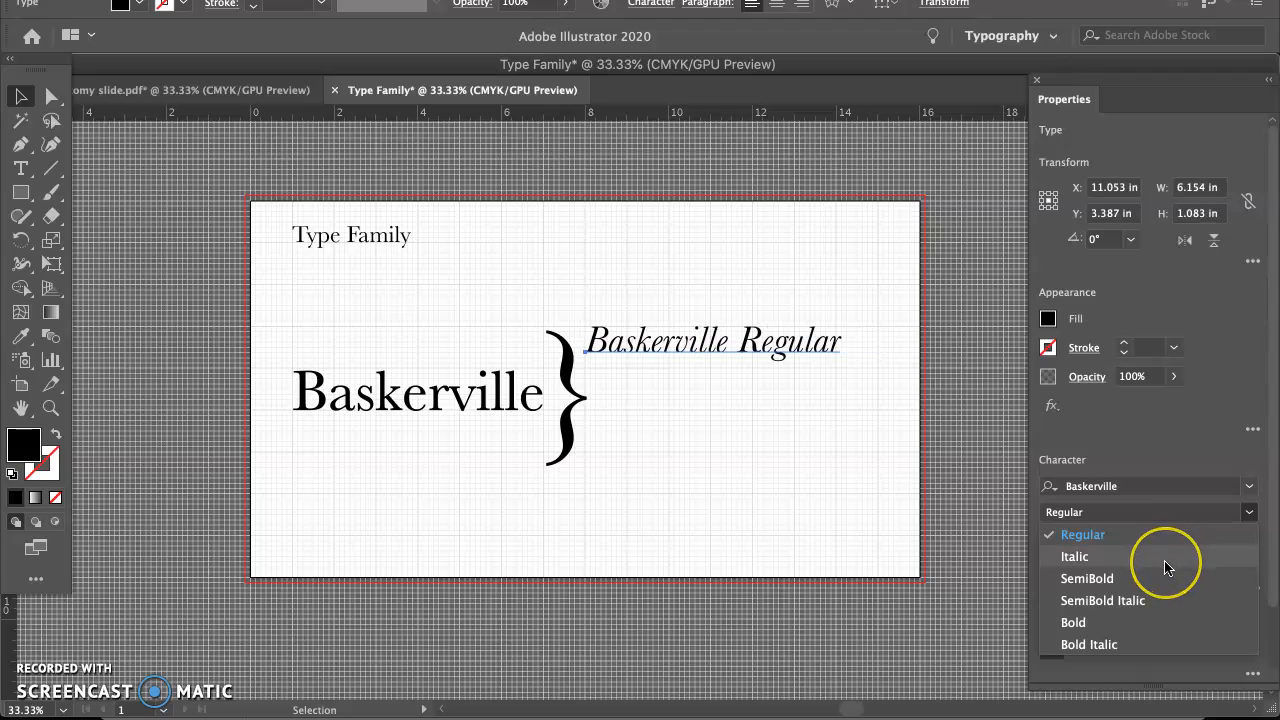
left_click(1172, 536)
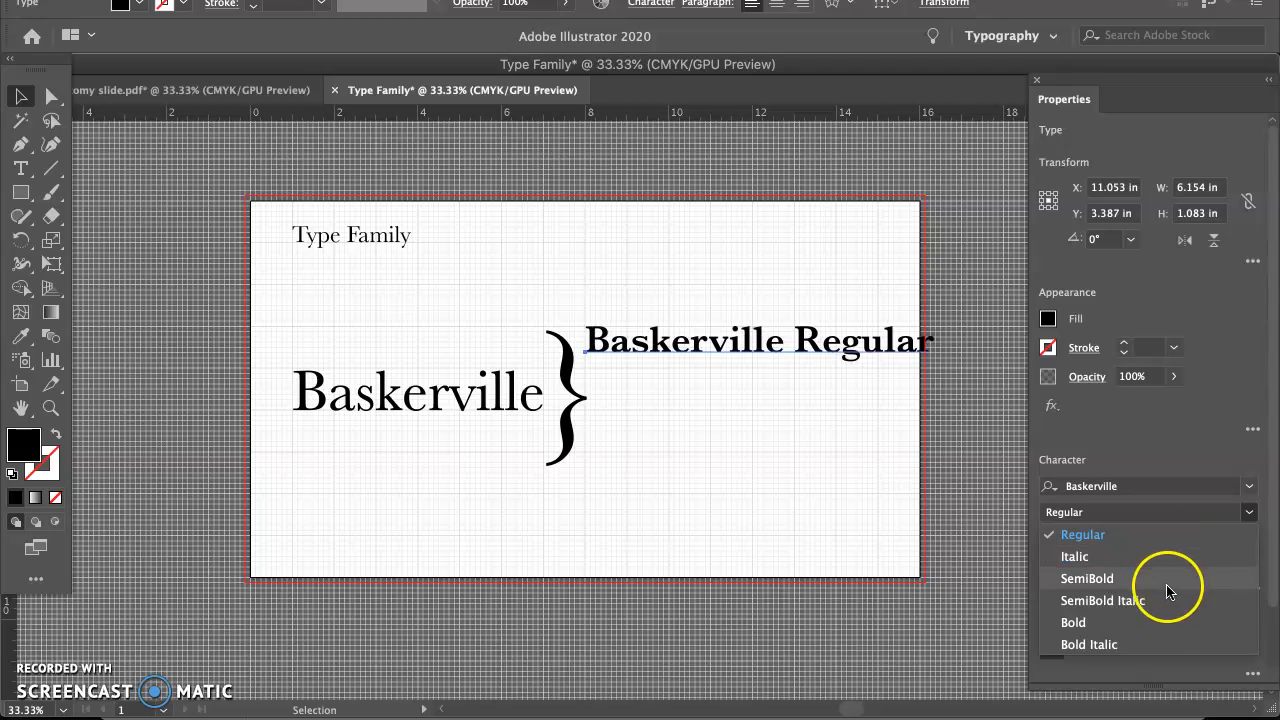
left_click(818, 465)
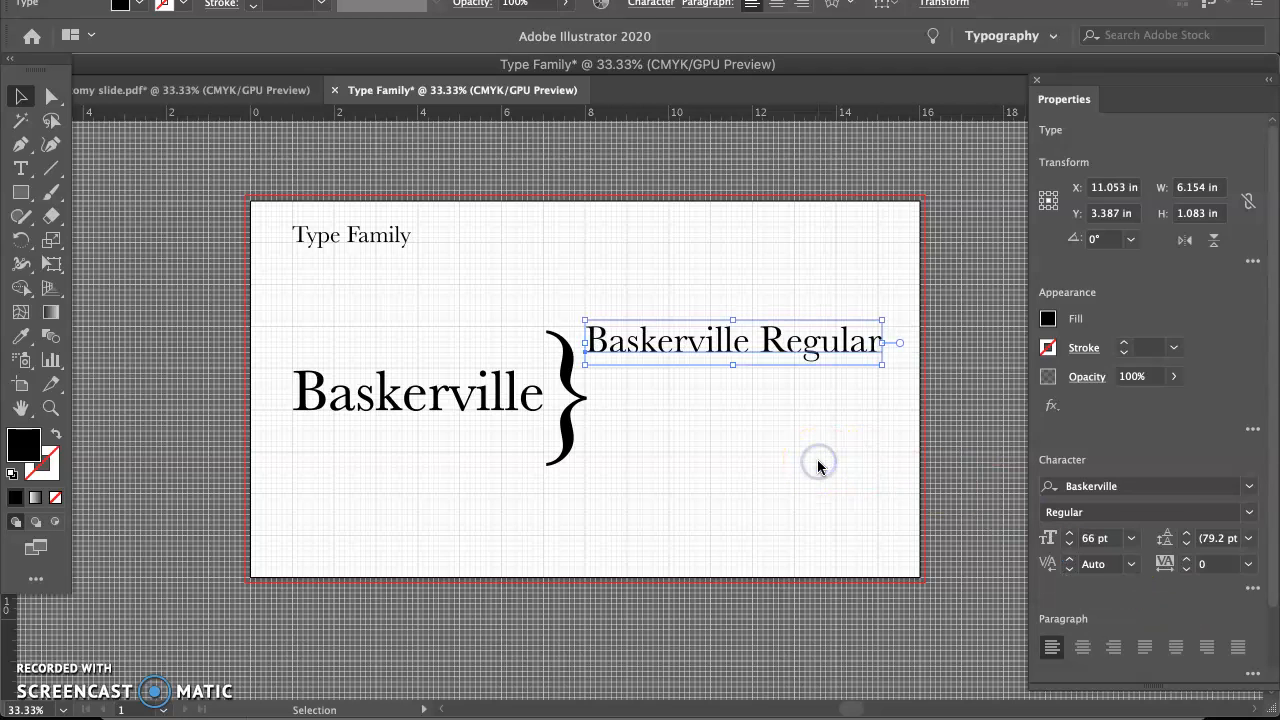
- Duplicate the Baskerville Regular line directly above itself and set the lower line's font style to Italic
left_click_drag(790, 346, 786, 297)
left_click(777, 345)
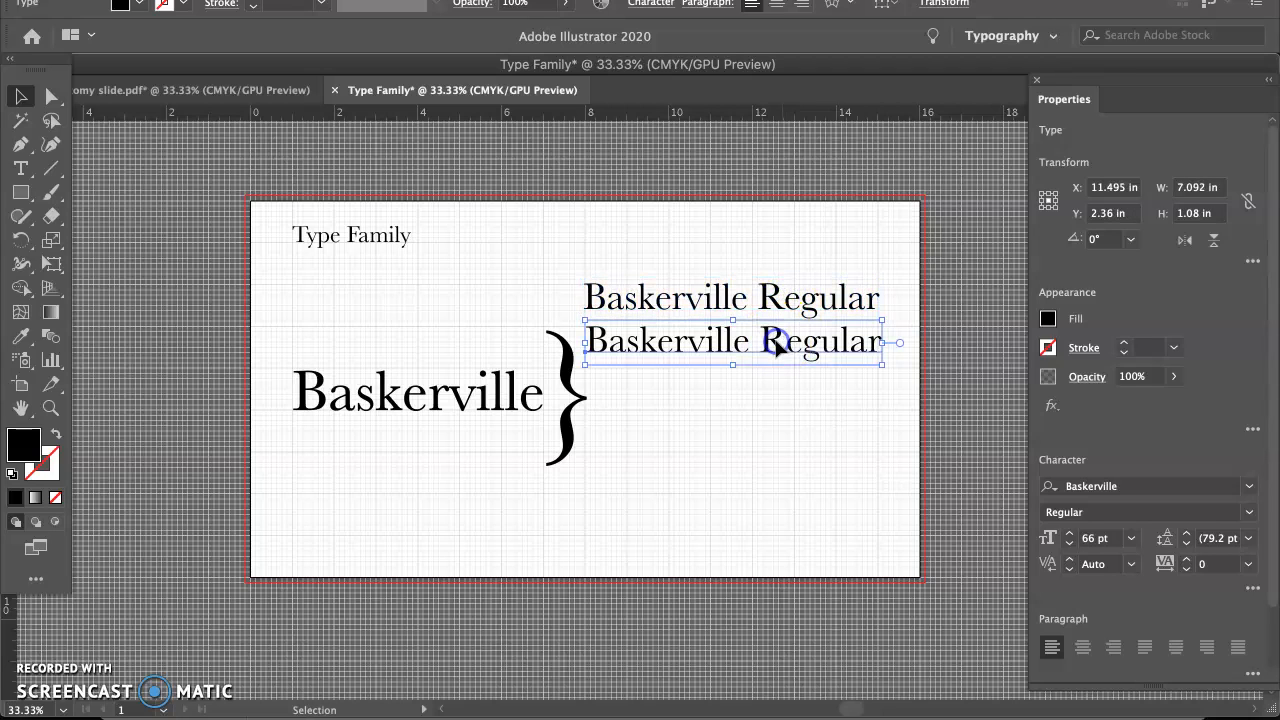
left_click(1248, 514)
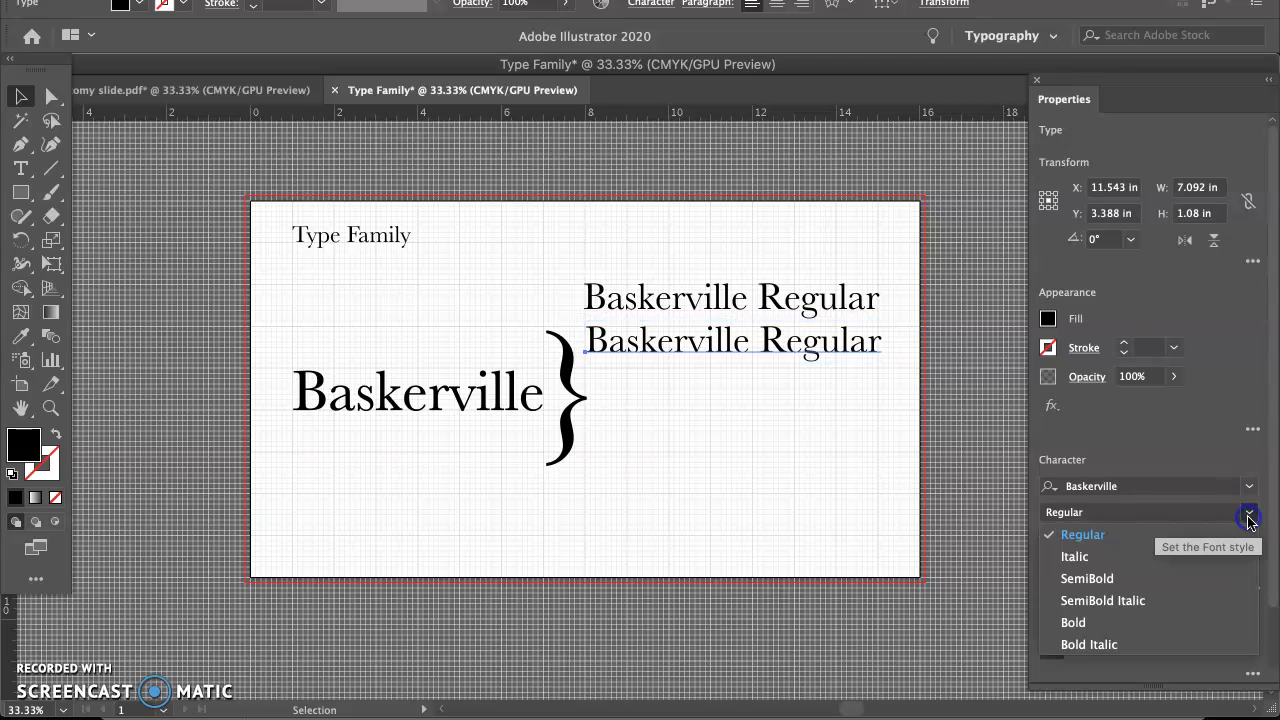
left_click(1186, 558)
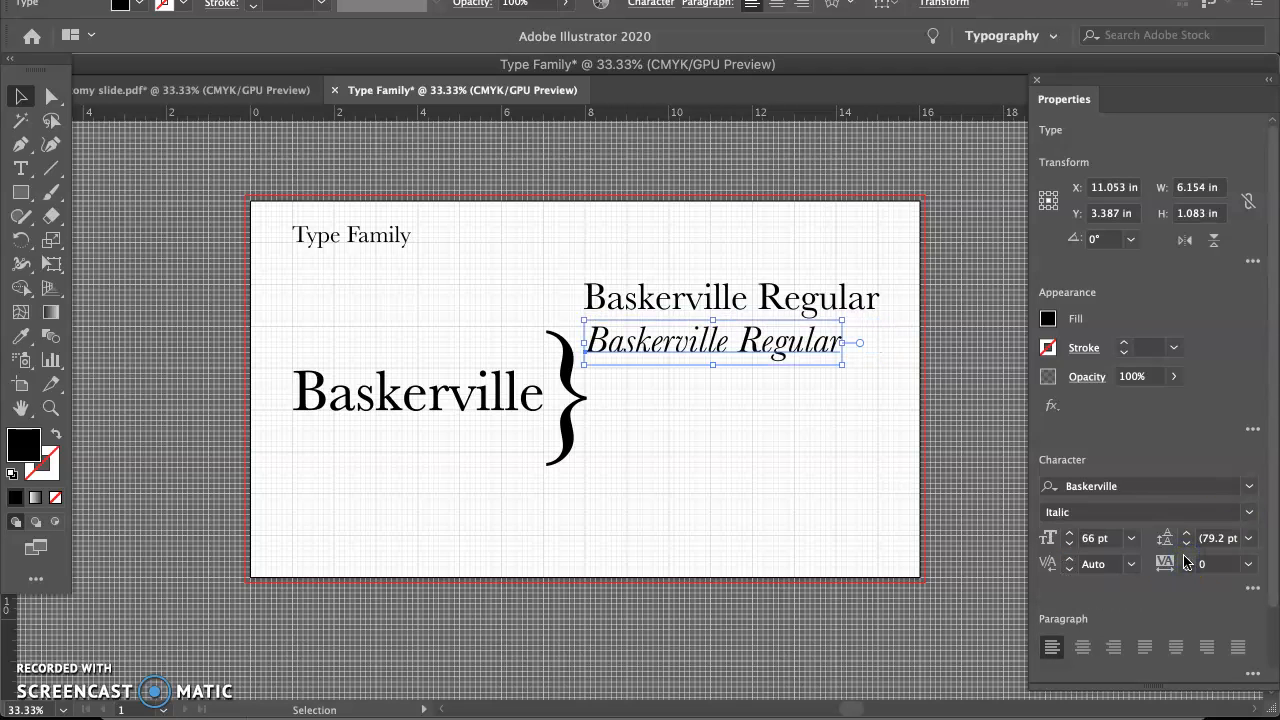
- Duplicate the italic line below itself, set the copy's font style to SemiBold, and reduce it to 61 pt
left_click_drag(800, 356, 798, 395)
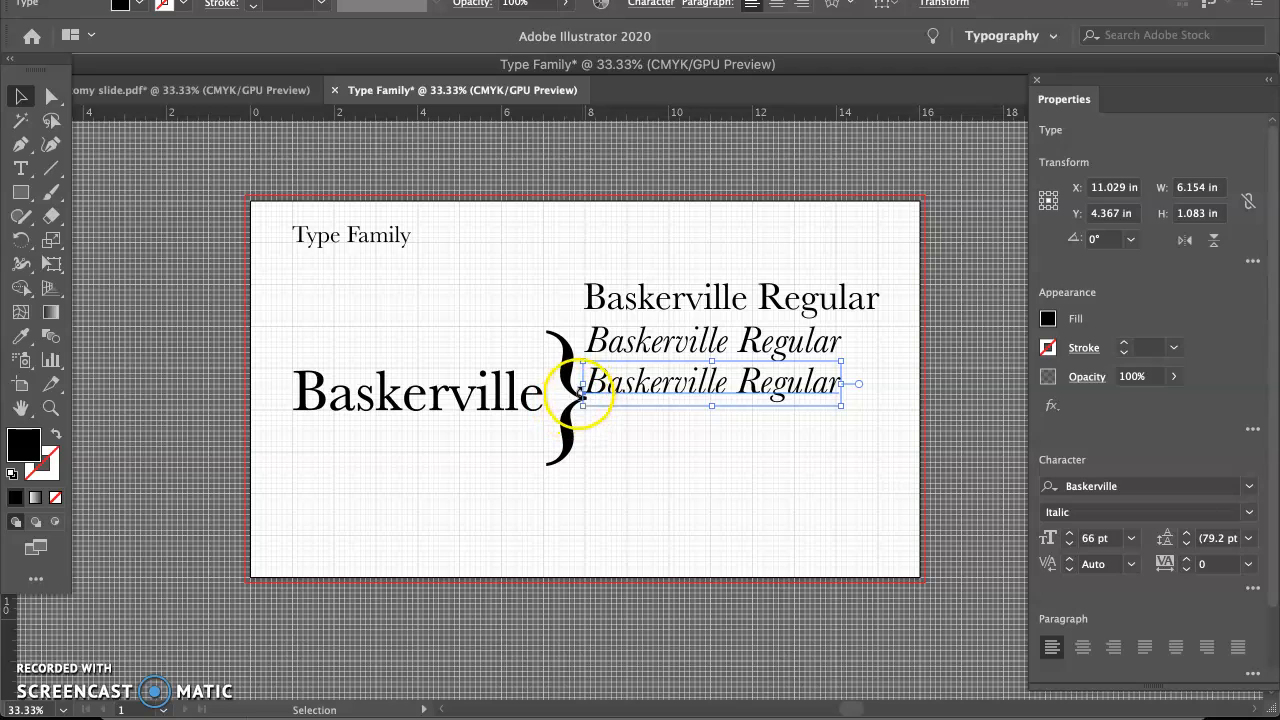
left_click(1249, 513)
left_click(1210, 578)
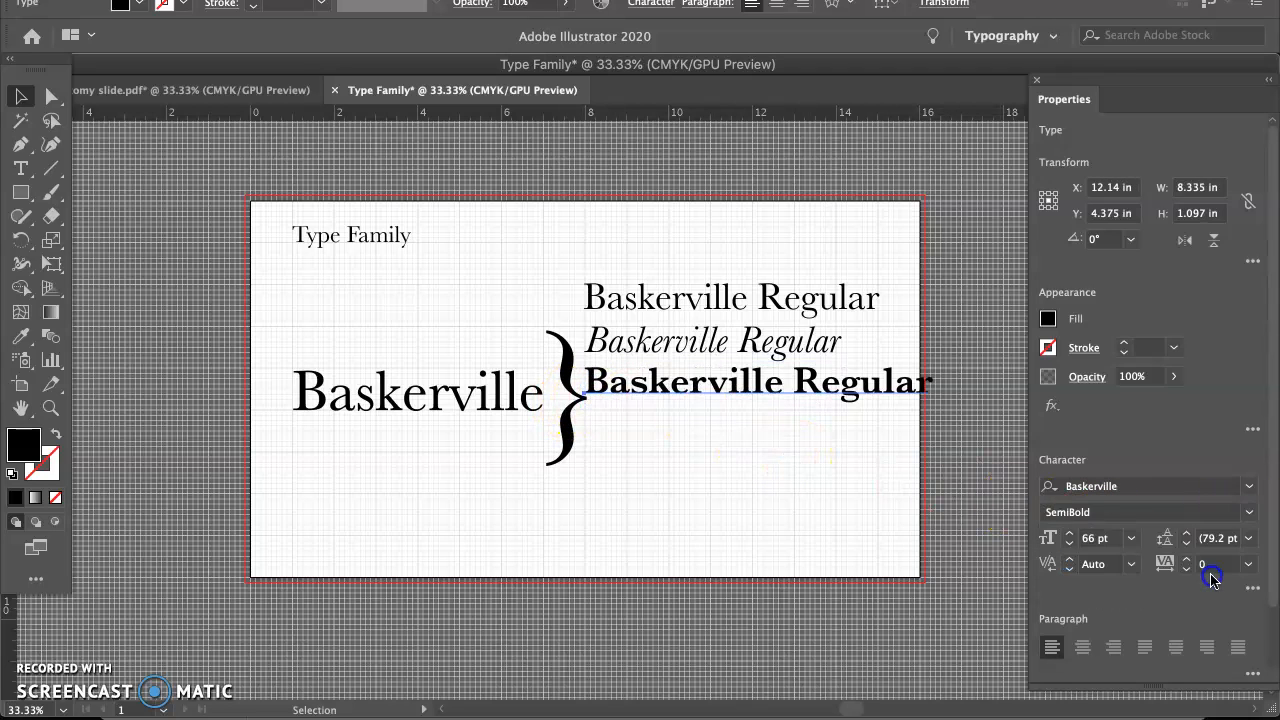
left_click(1069, 545)
left_click(1069, 545)
left_click(1069, 545)
left_click(1069, 545)
left_click(1069, 545)
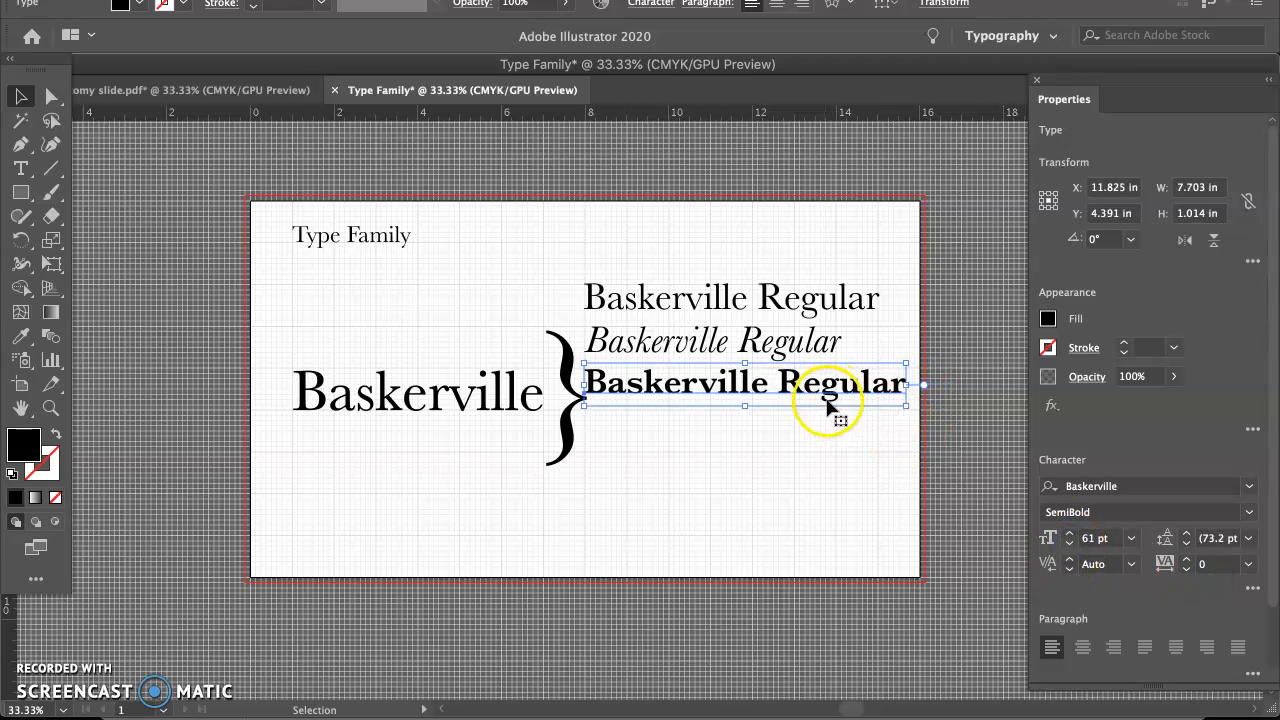
- Reduce the Regular and Italic style lines together to 62 pt
left_click(805, 306)
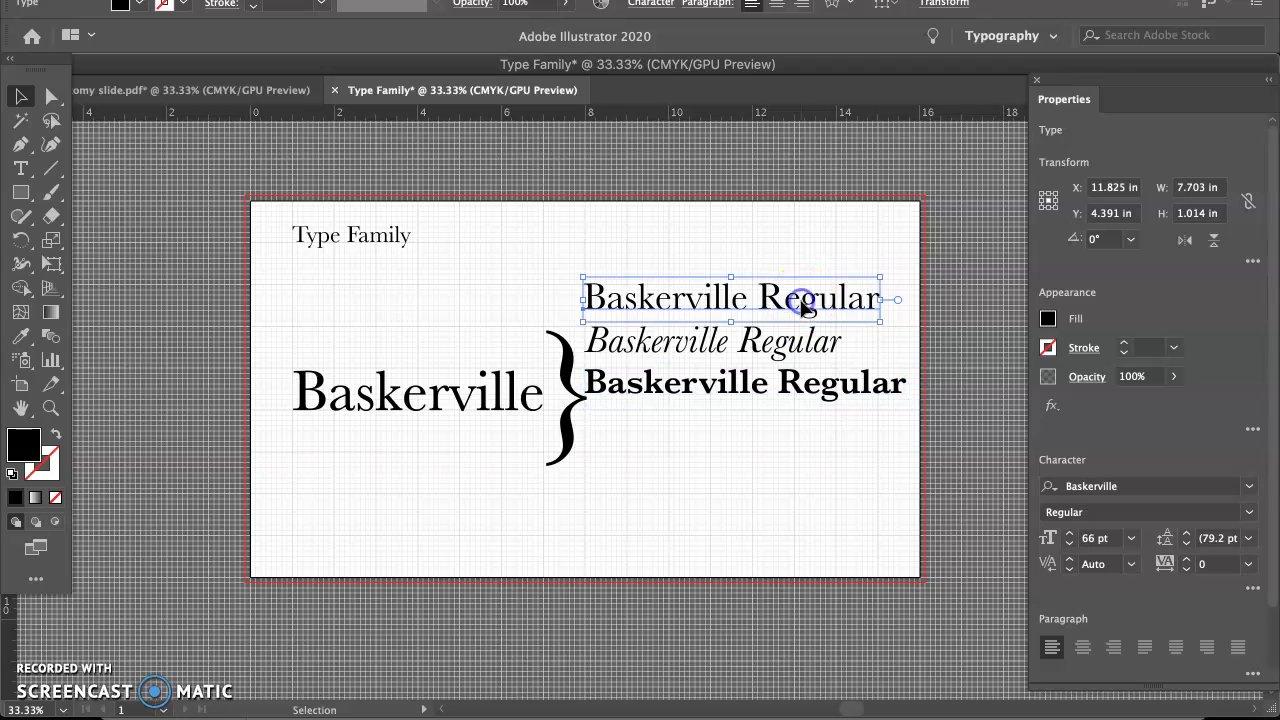
left_click(800, 345, "shift")
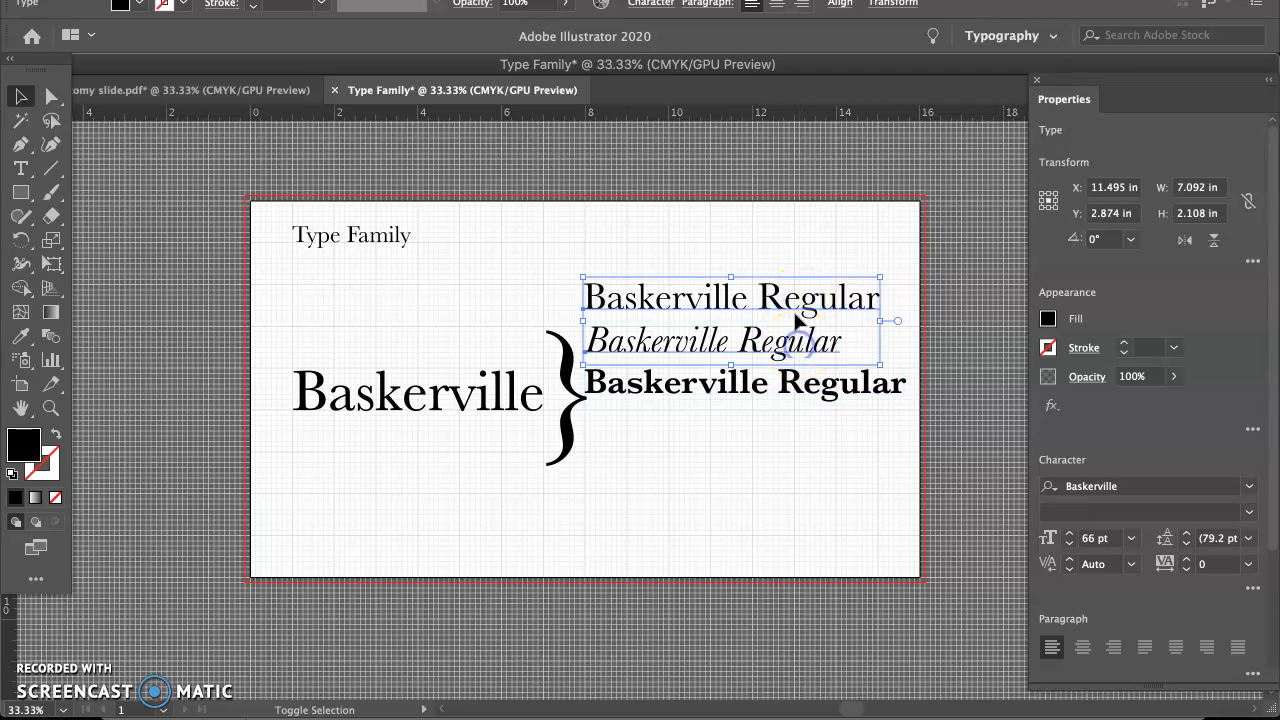
left_click(1069, 545)
left_click(1069, 545)
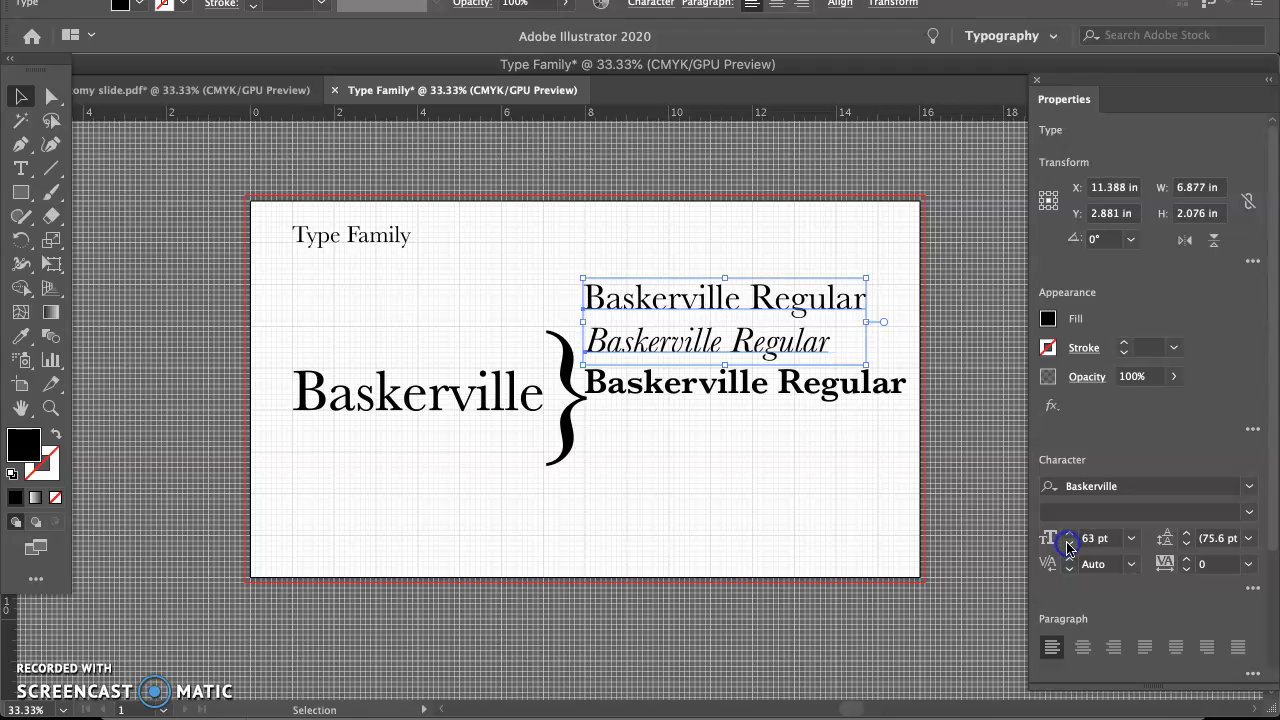
left_click(1069, 545)
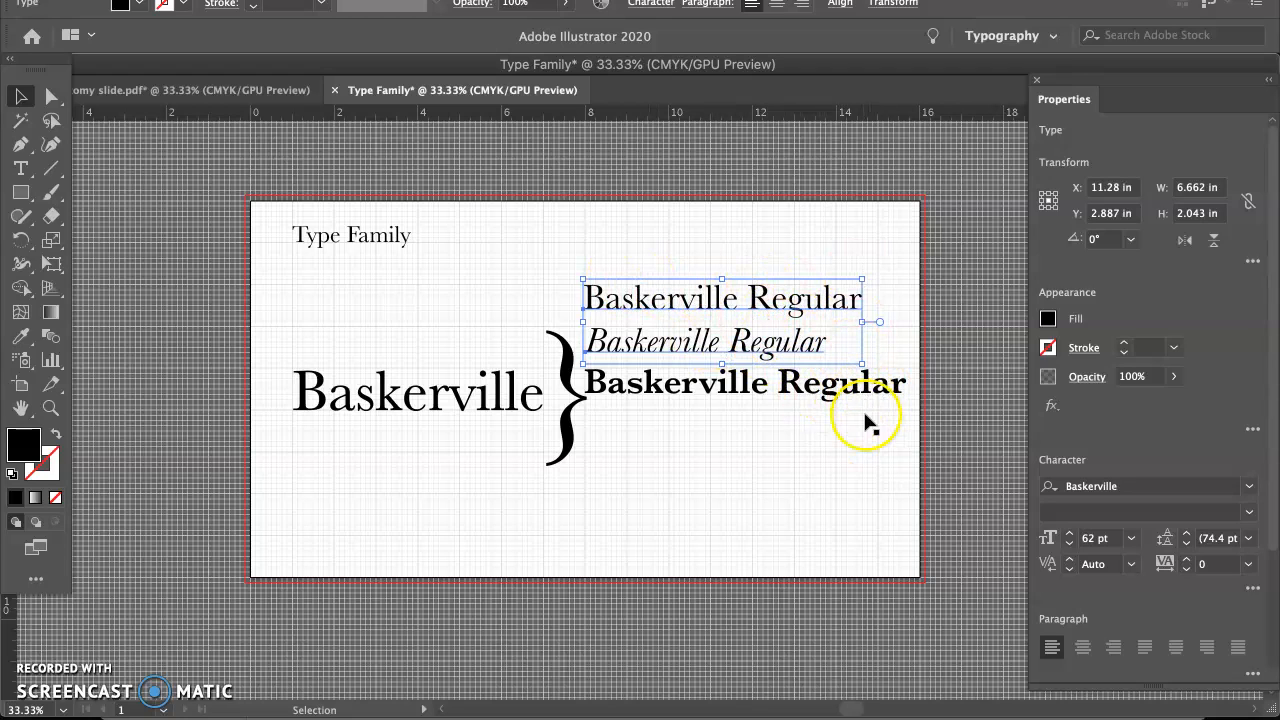
- Duplicate the SemiBold line directly below itself and set the copy's font style to SemiBold Italic
left_click(826, 389)
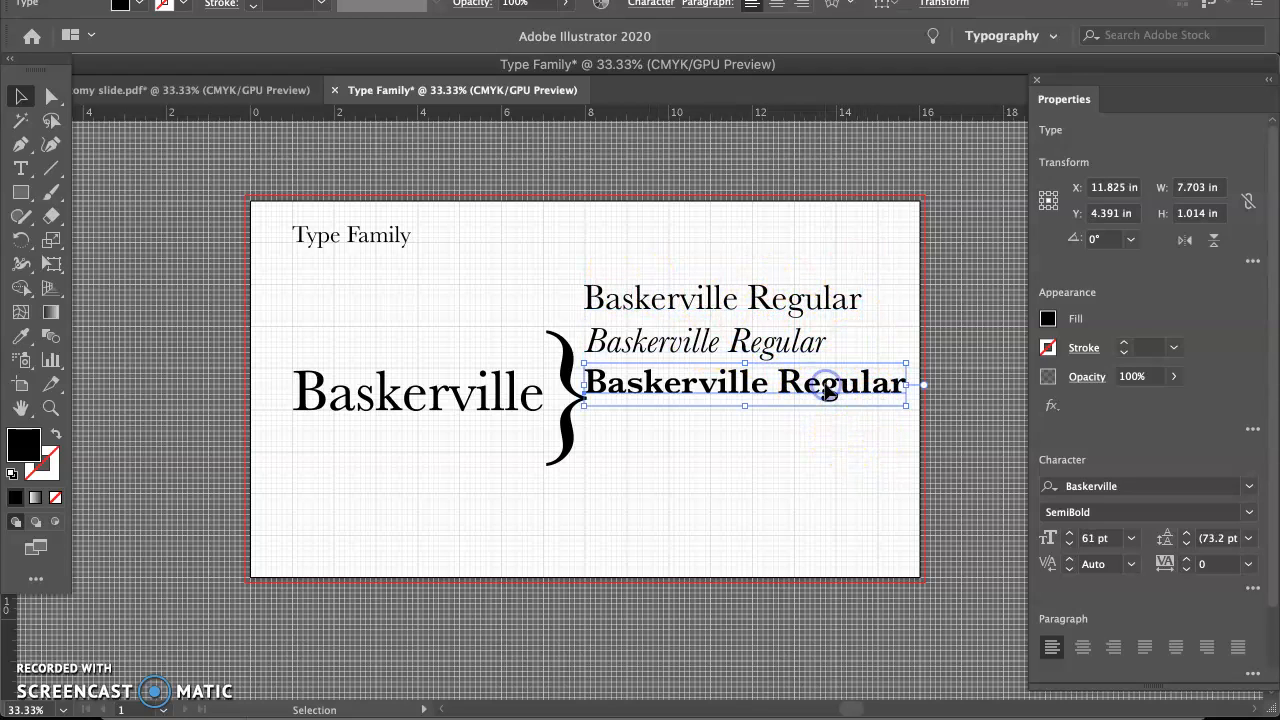
left_click_drag(818, 390, 820, 424)
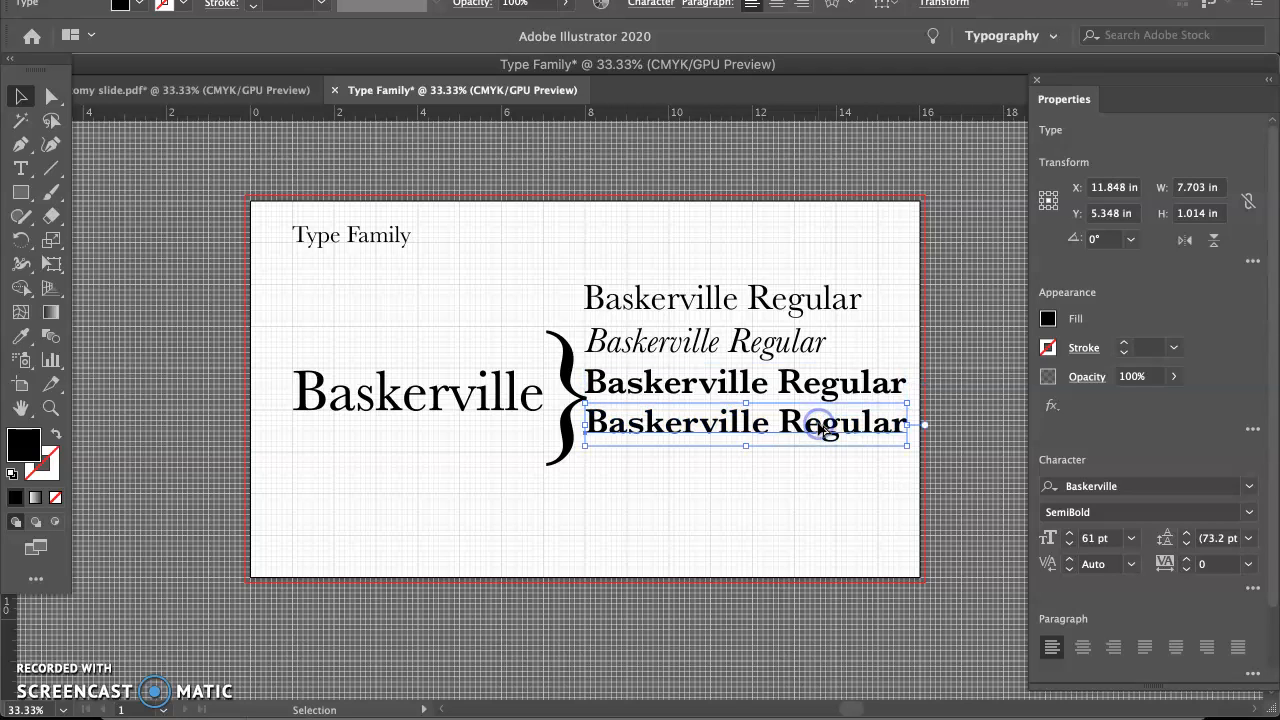
left_click(1247, 511)
left_click(1102, 600)
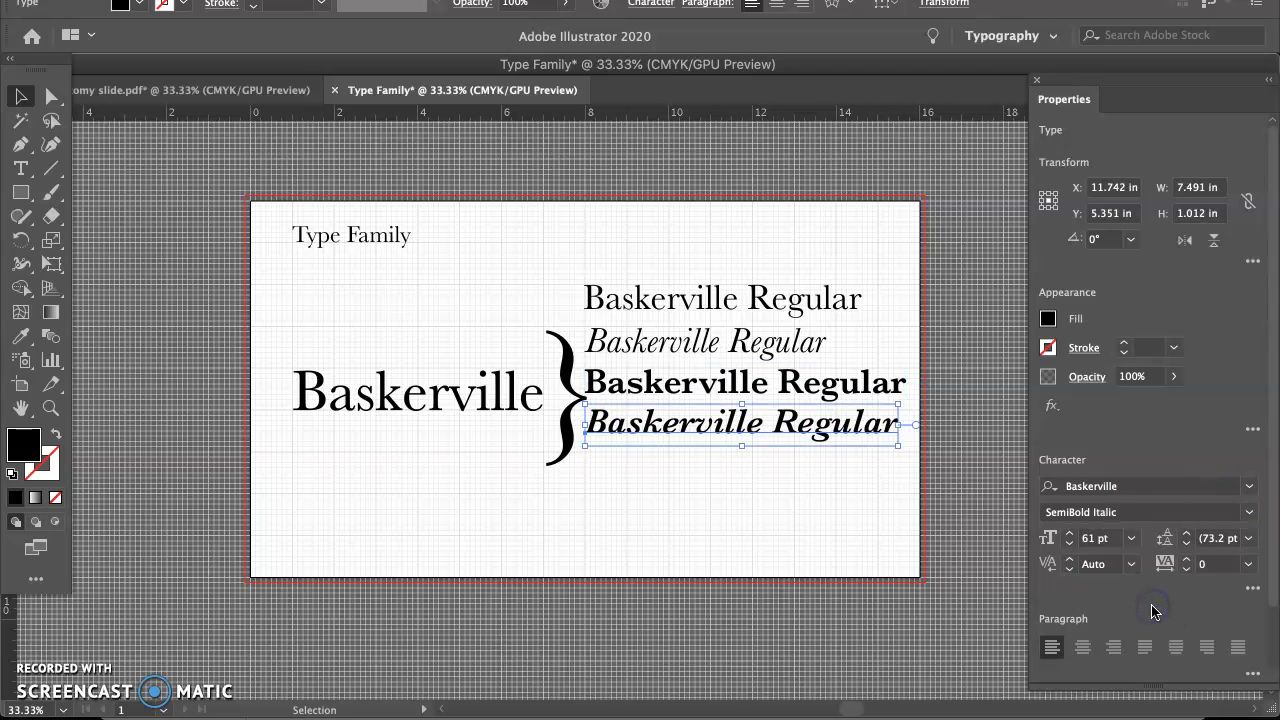
- Duplicate the SemiBold Italic line below itself and set the copy's font style to Bold
left_click_drag(751, 429, 760, 466)
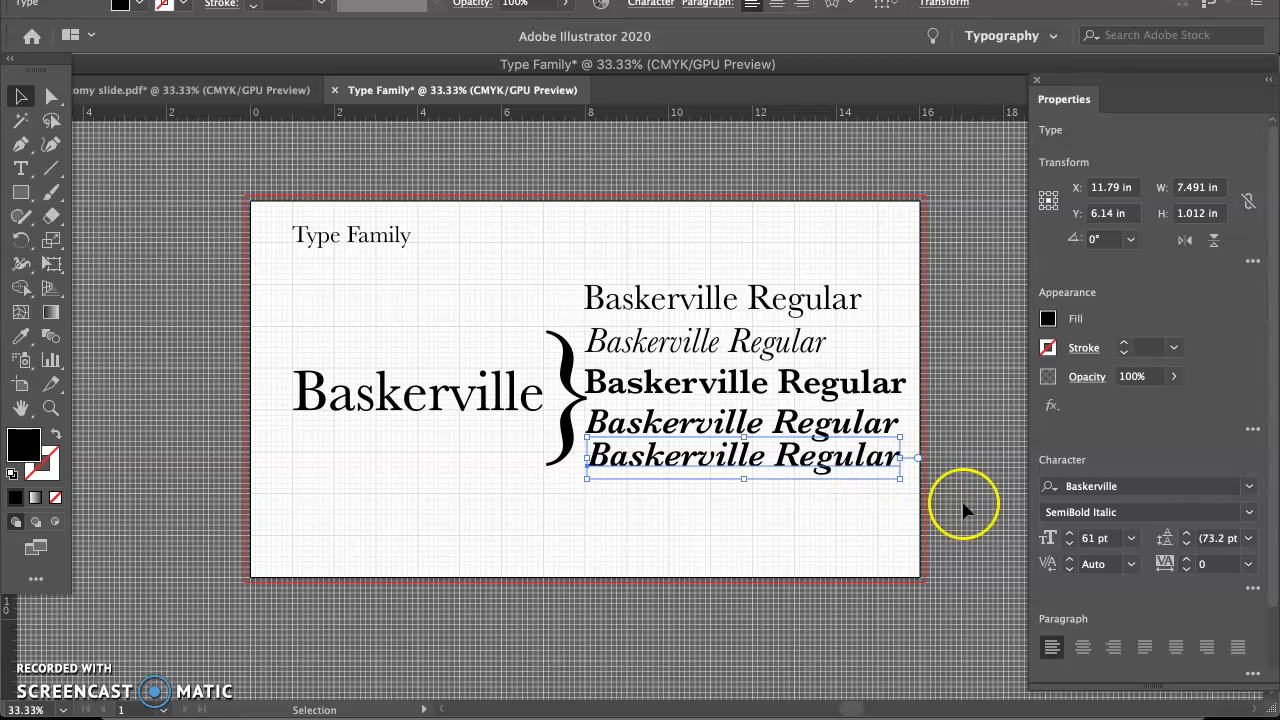
left_click(1249, 513)
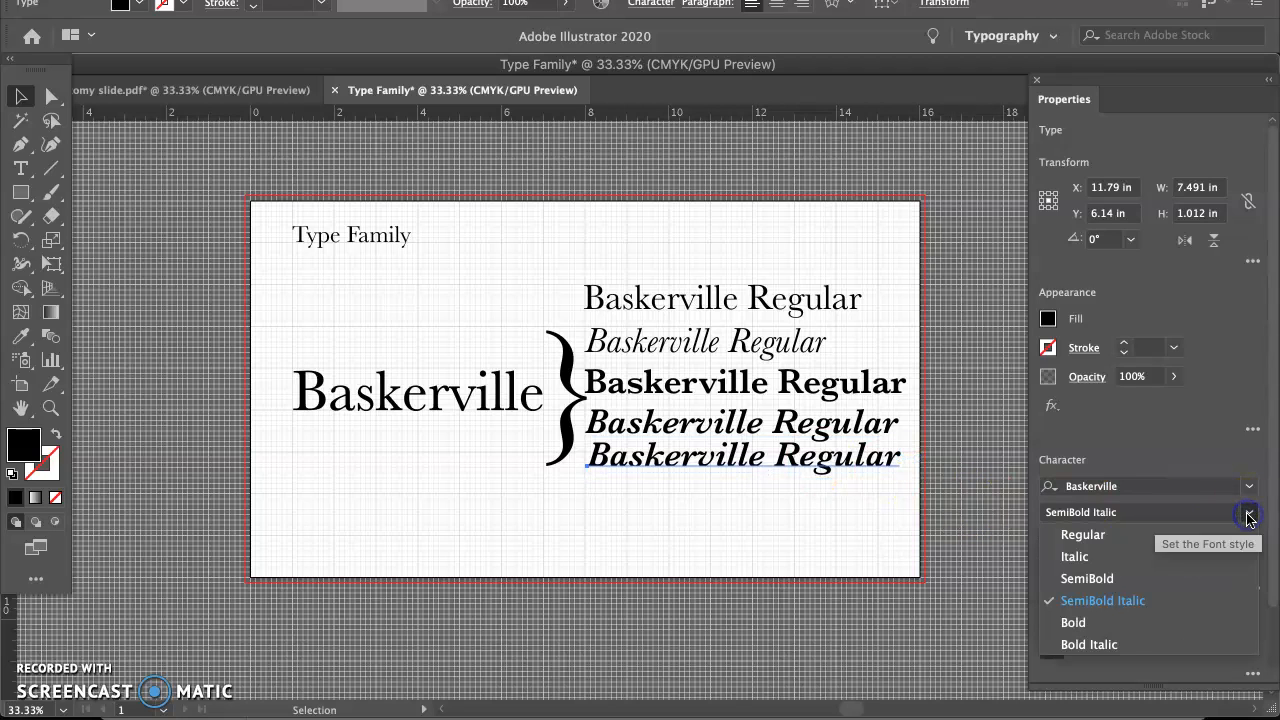
left_click(1106, 625)
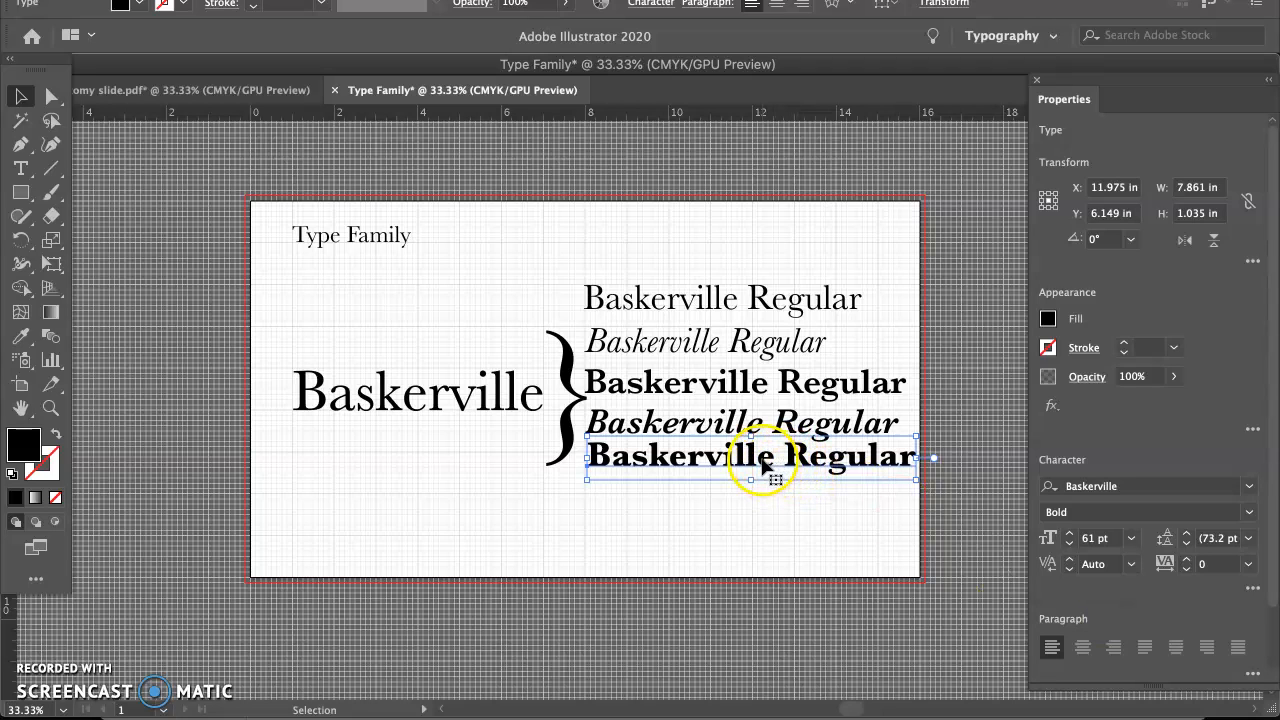
- Duplicate the Bold line below itself and set the copy's font style to Bold Italic
left_click_drag(762, 462, 762, 505, "alt")
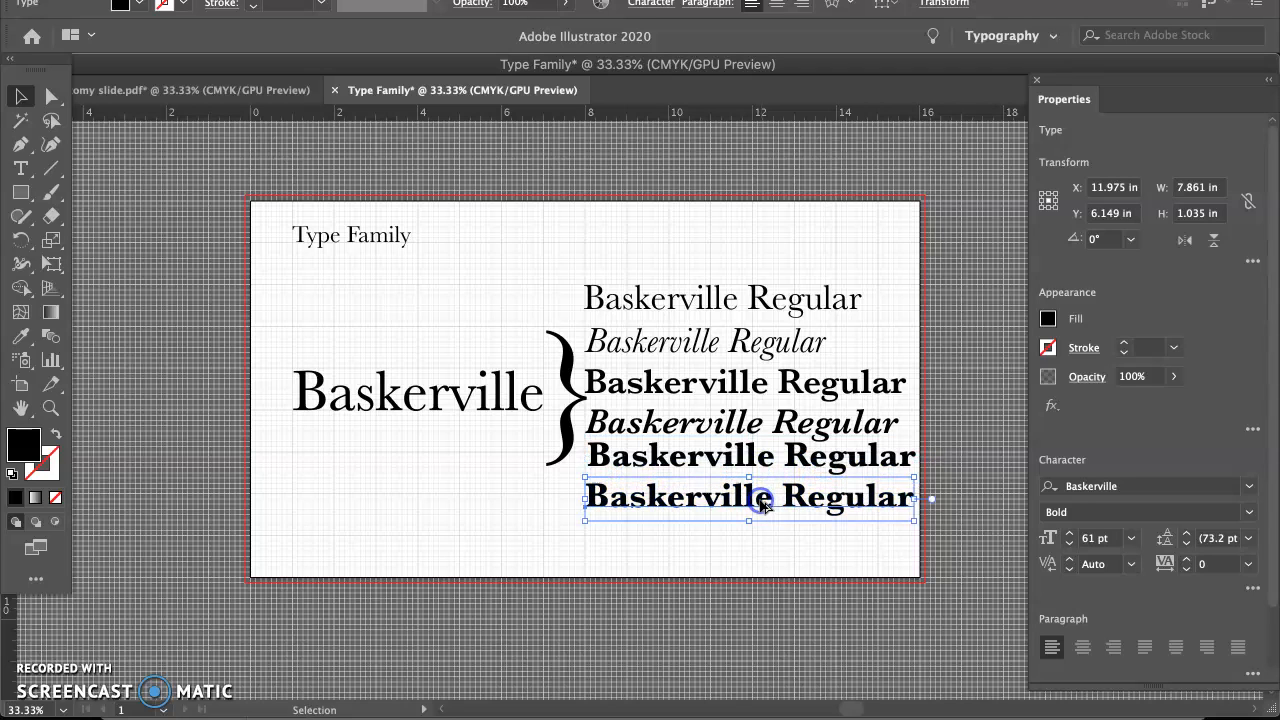
left_click(1248, 512)
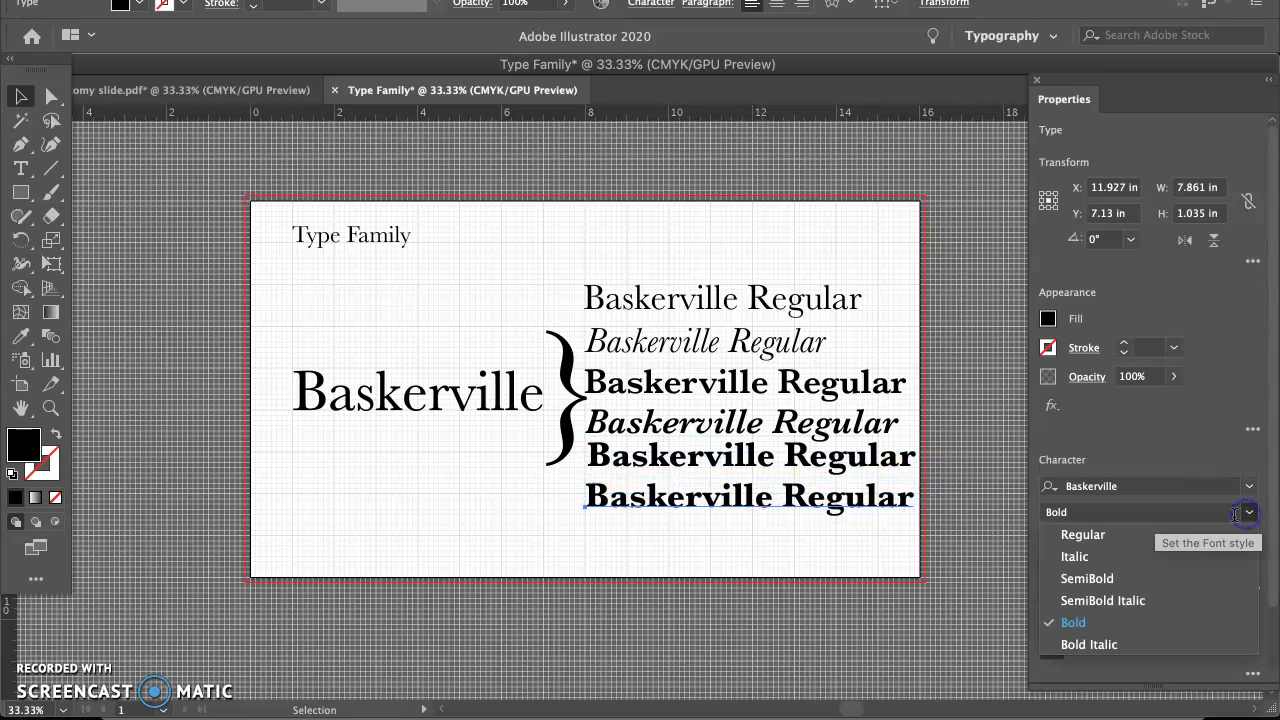
left_click(1100, 645)
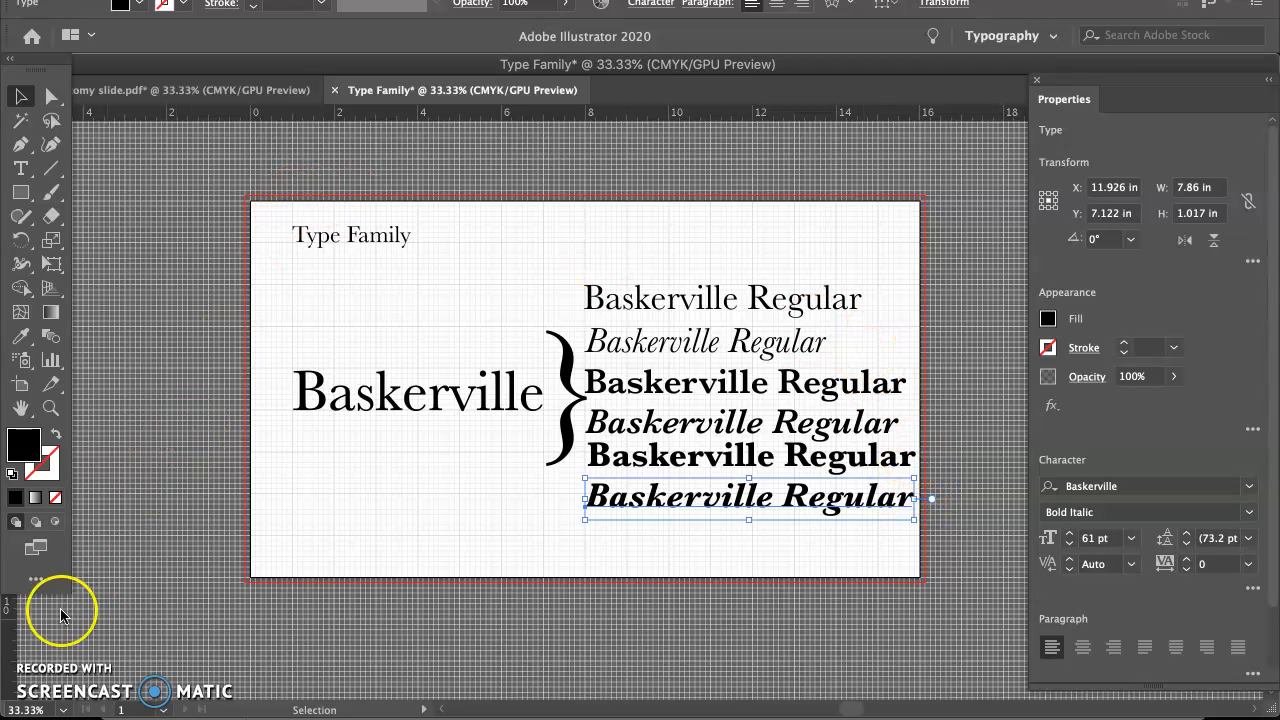
- Place a vertical guide just inside the artboard's right edge and reduce all six style lines to 58 pt
left_click_drag(10, 640, 510, 622)
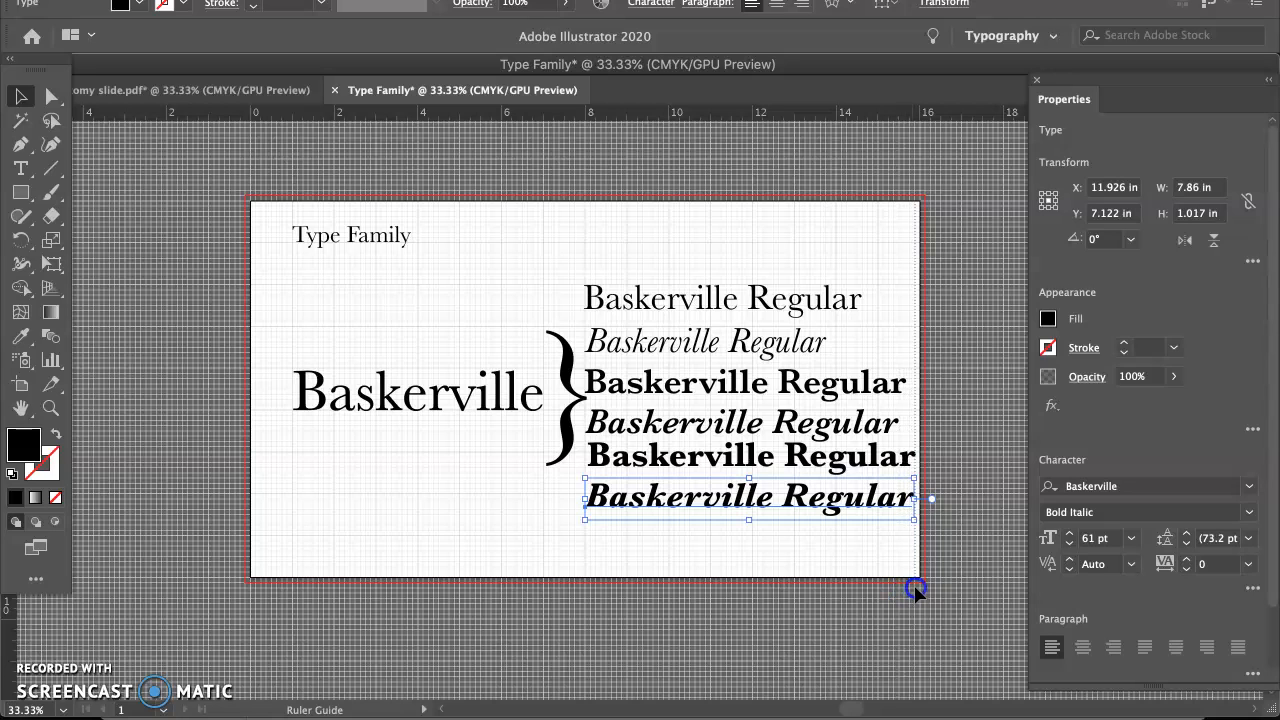
left_click(737, 297)
left_click(737, 345, "shift")
left_click(730, 382, "shift")
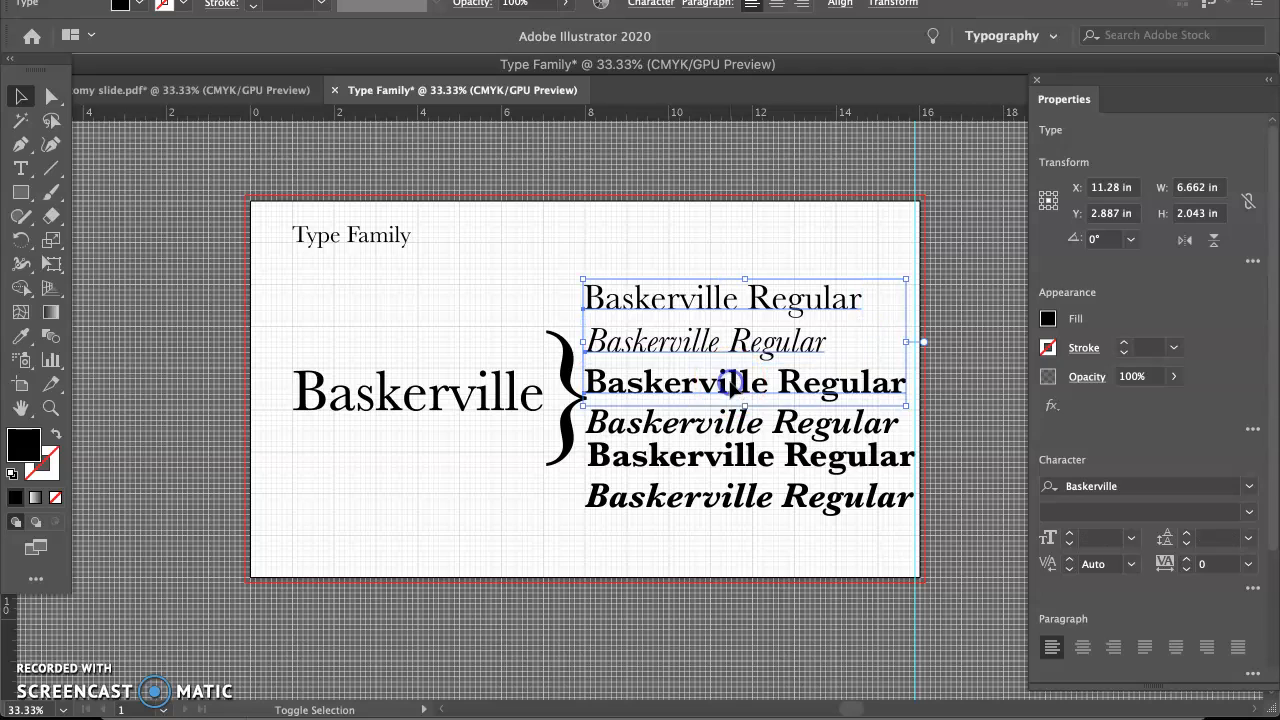
left_click(730, 422, "shift")
left_click(729, 456, "shift")
left_click(722, 500, "shift")
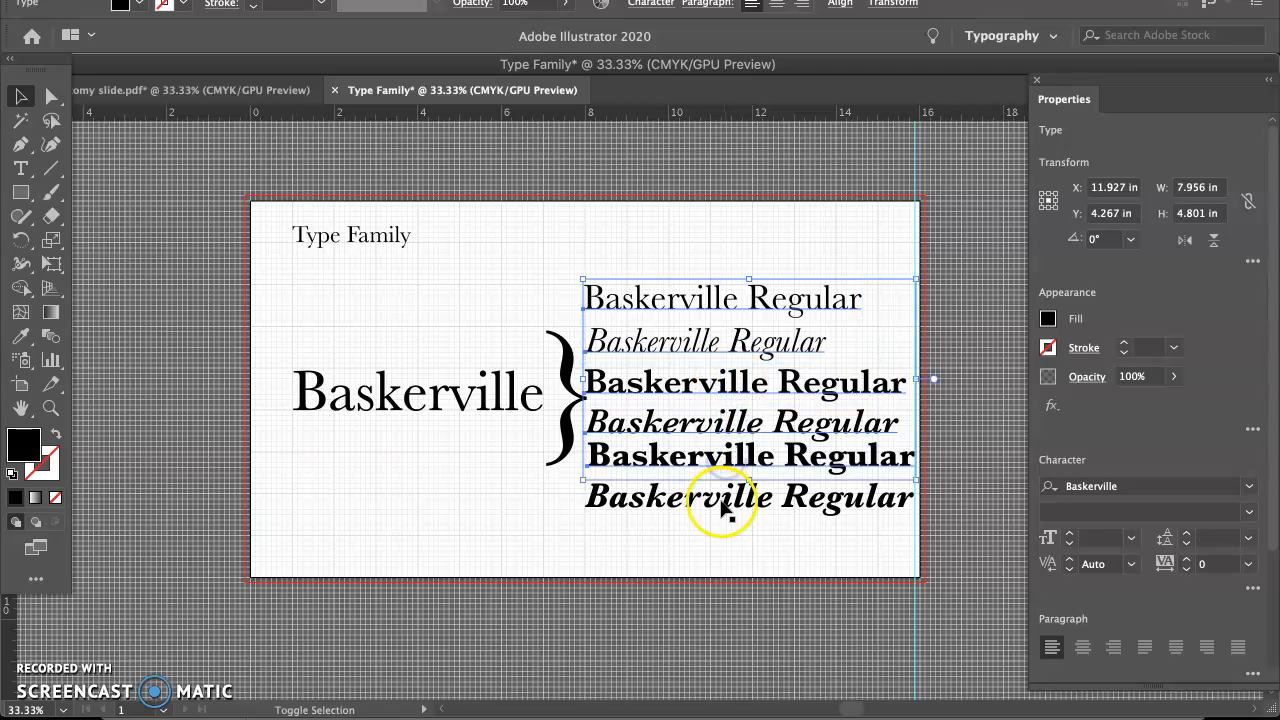
left_click(1069, 545)
left_click(1069, 545)
left_click(1069, 545)
left_click(1069, 545)
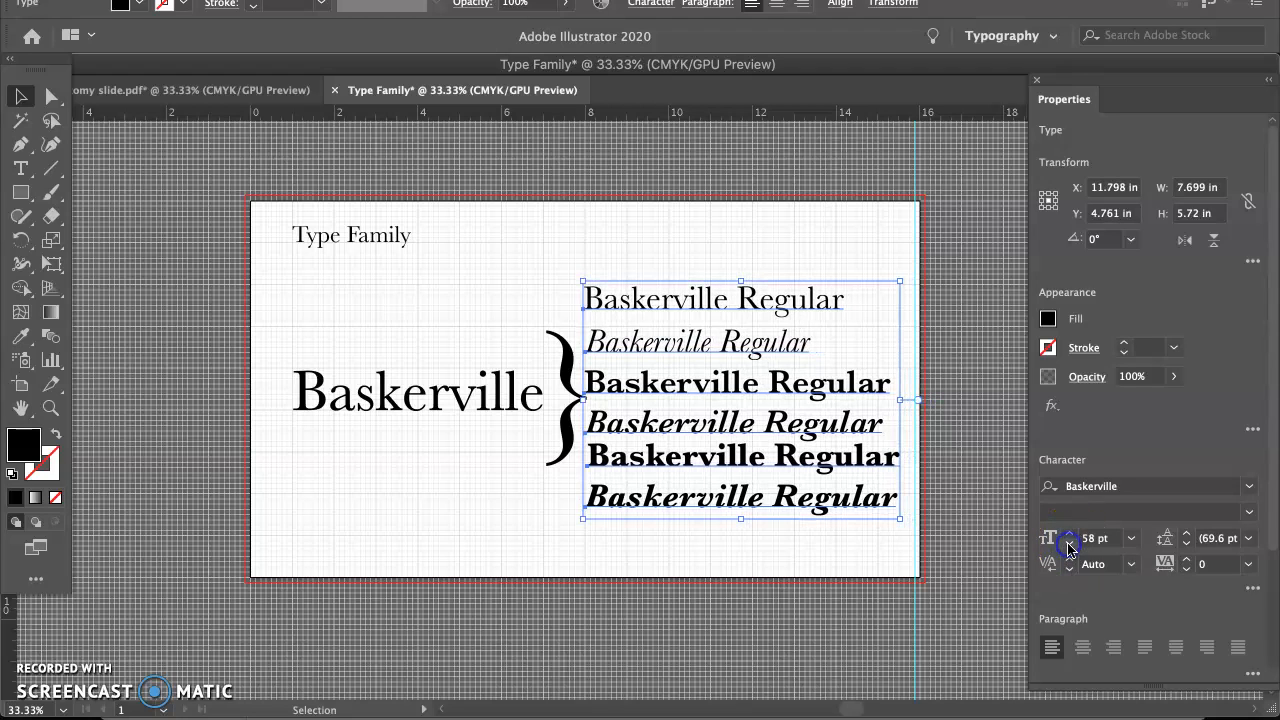
left_click(755, 558)
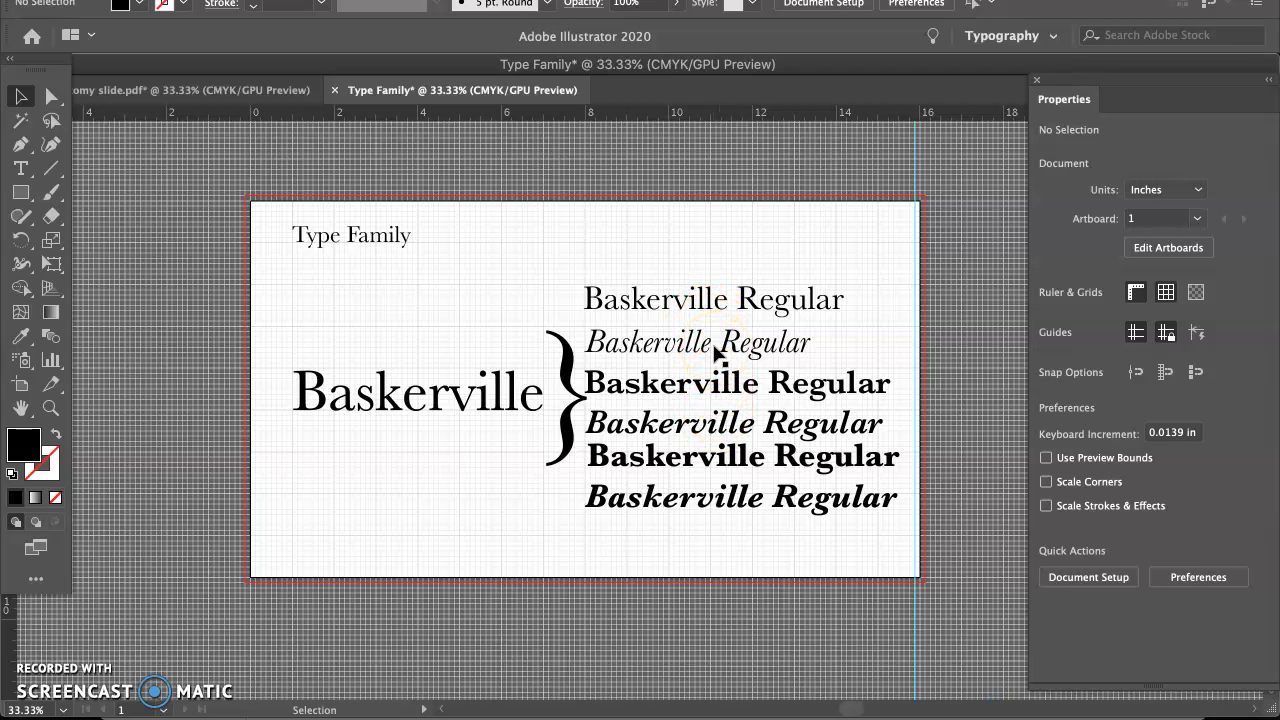
- Align the left edges of all six Baskerville style lines
left_click(723, 302)
left_click(724, 344, "shift")
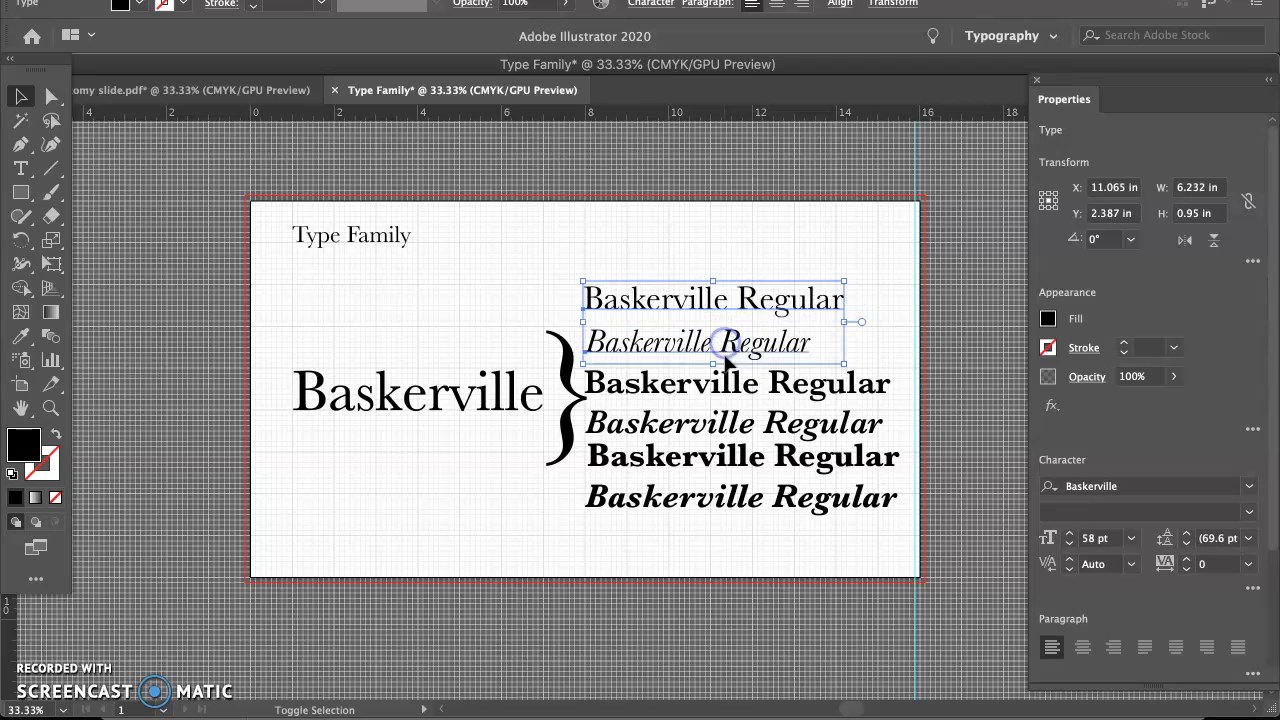
left_click(728, 382, "shift")
left_click(732, 428, "shift")
left_click(734, 462, "shift")
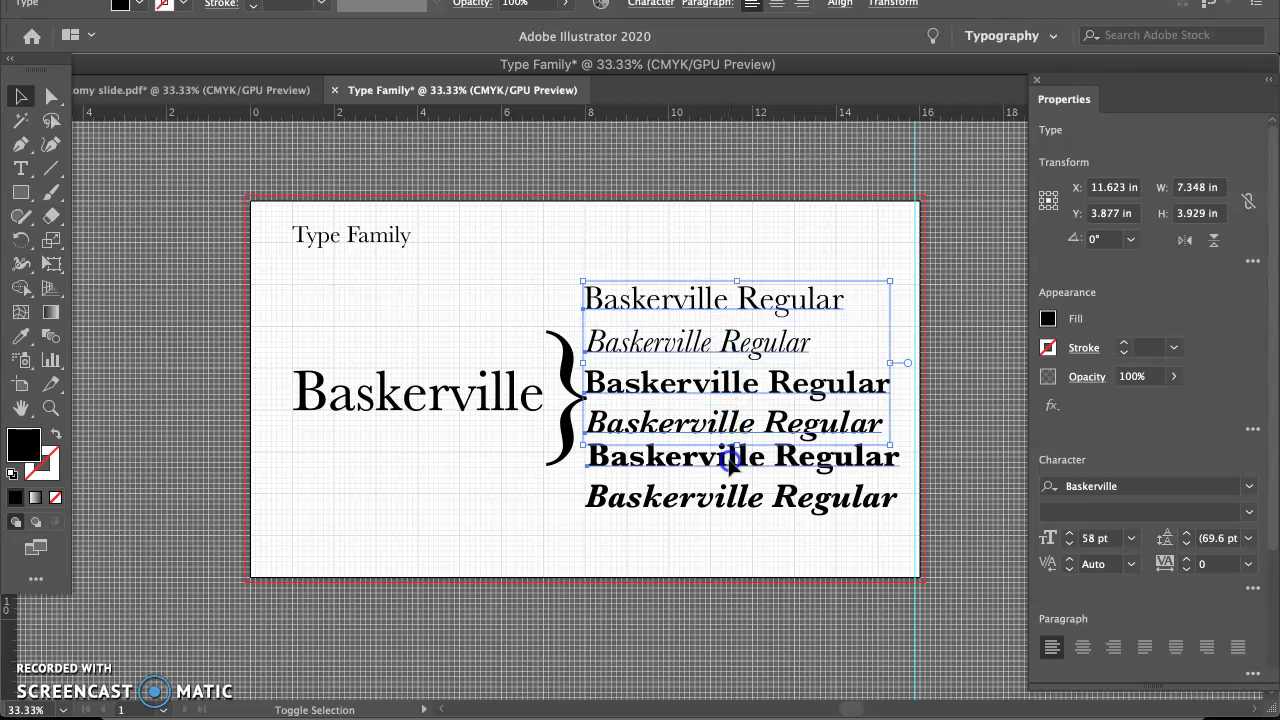
left_click(736, 505, "shift")
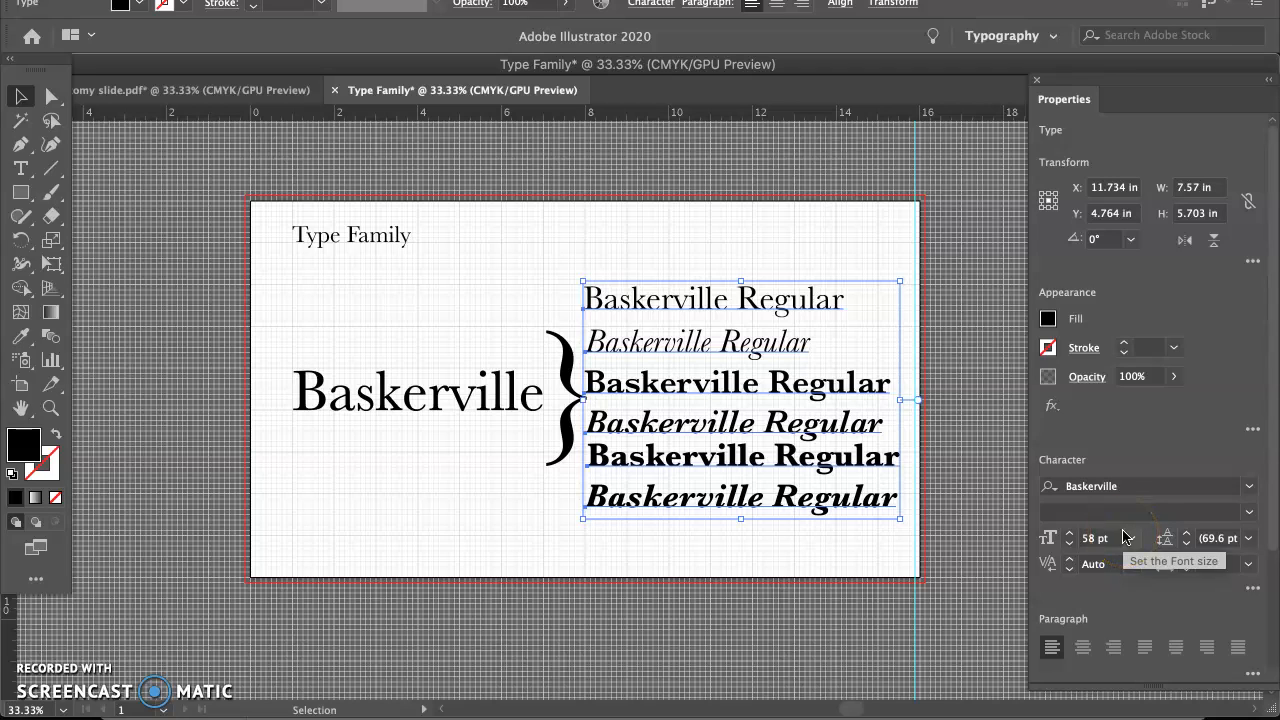
left_click(1203, 637)
scroll(1206, 655, "down", 3)
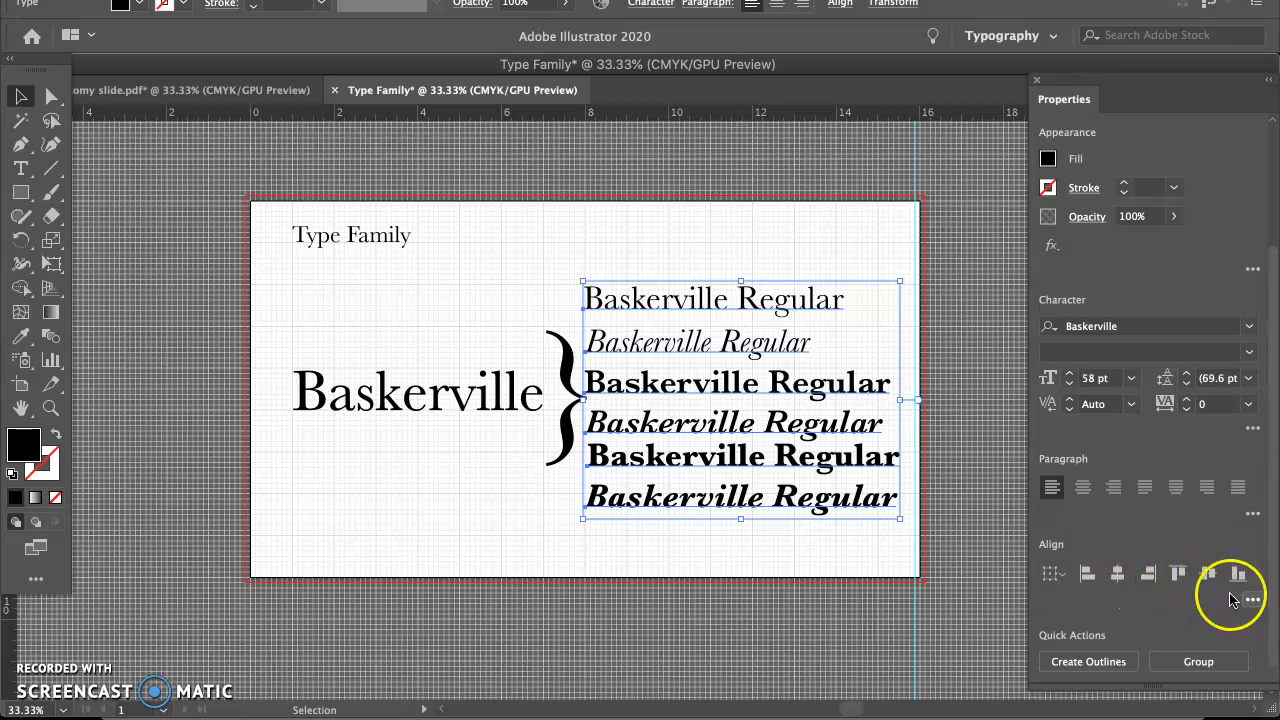
left_click(1093, 573)
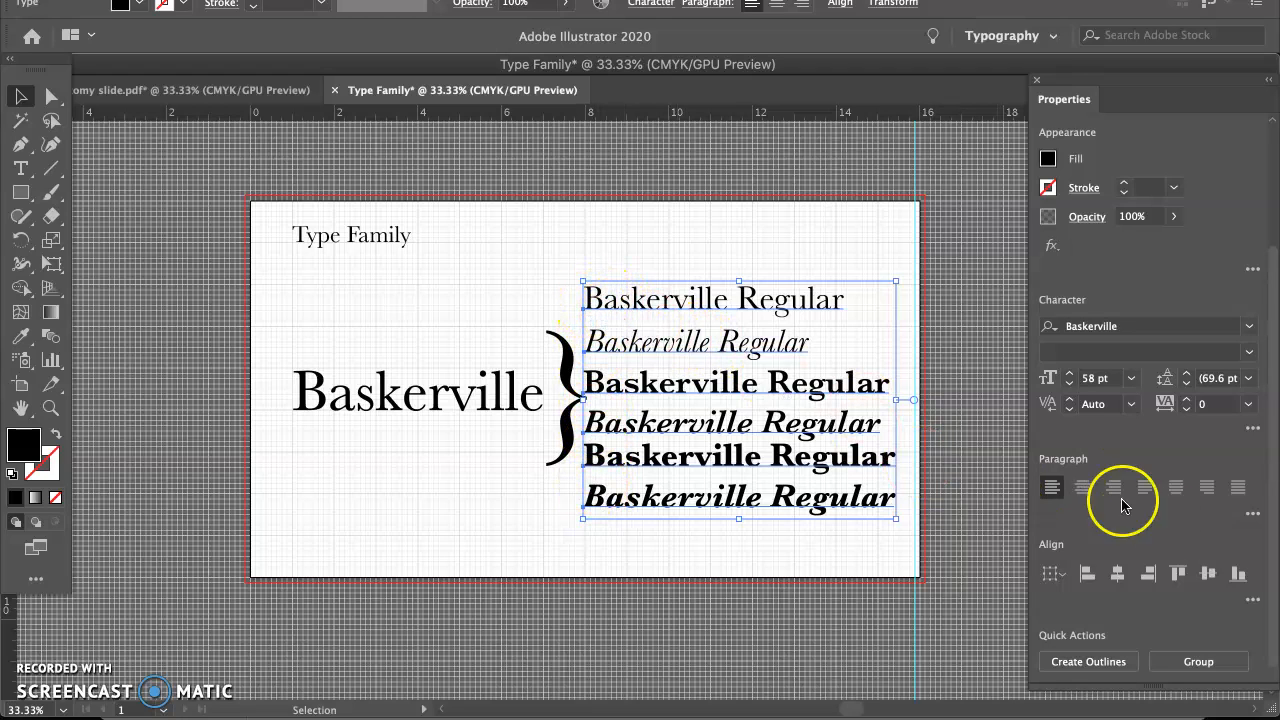
- Distribute the six style lines evenly by their vertical centers, using Align to Selection
left_click(1253, 603)
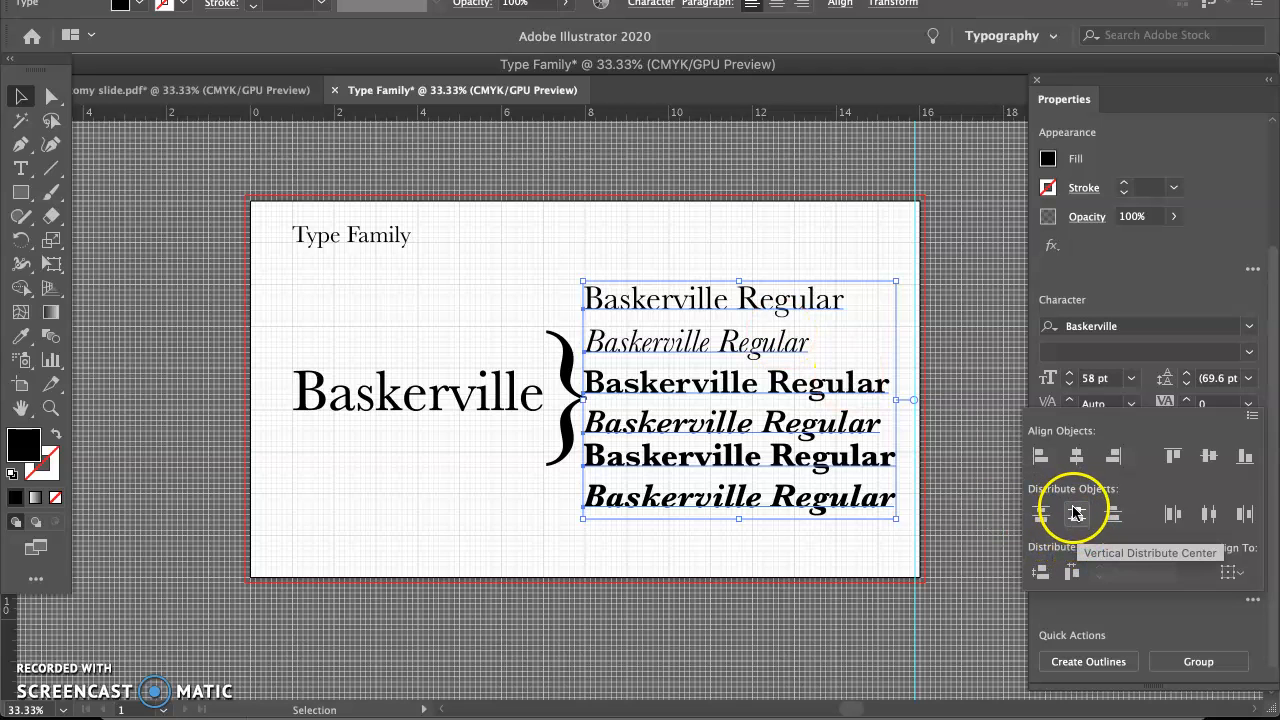
left_click(1238, 574)
left_click(1213, 617)
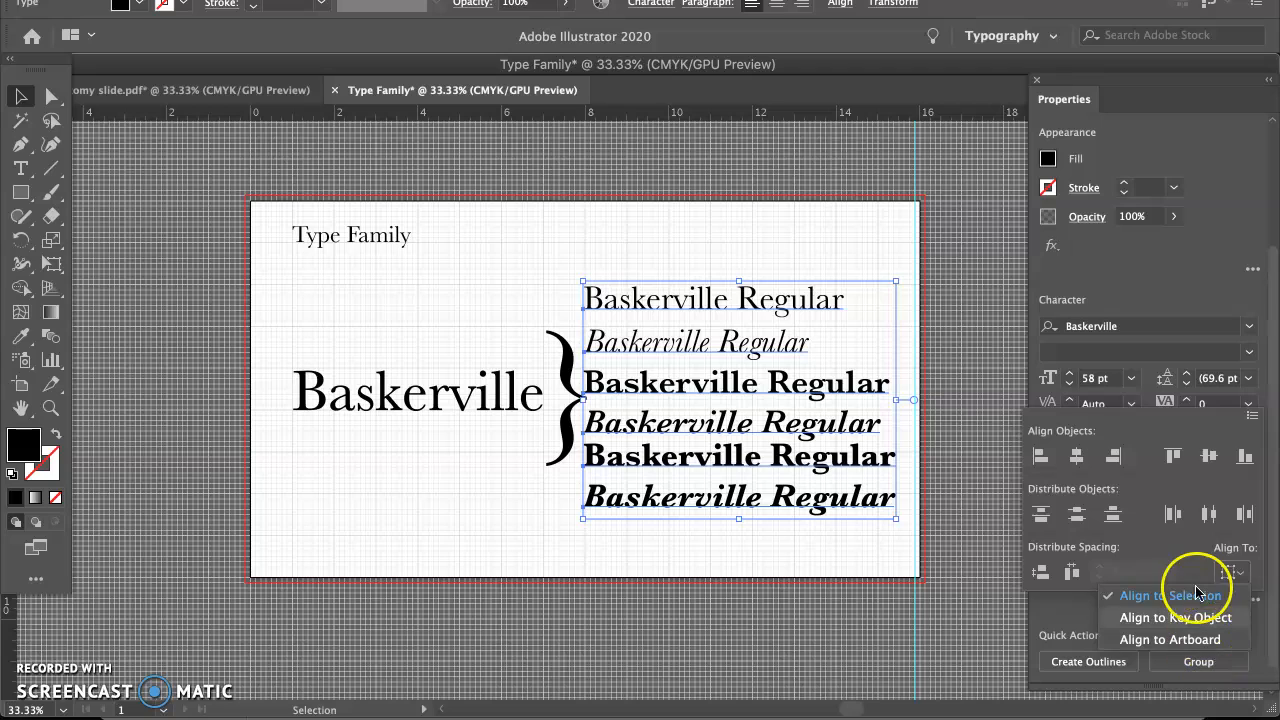
left_click(1190, 597)
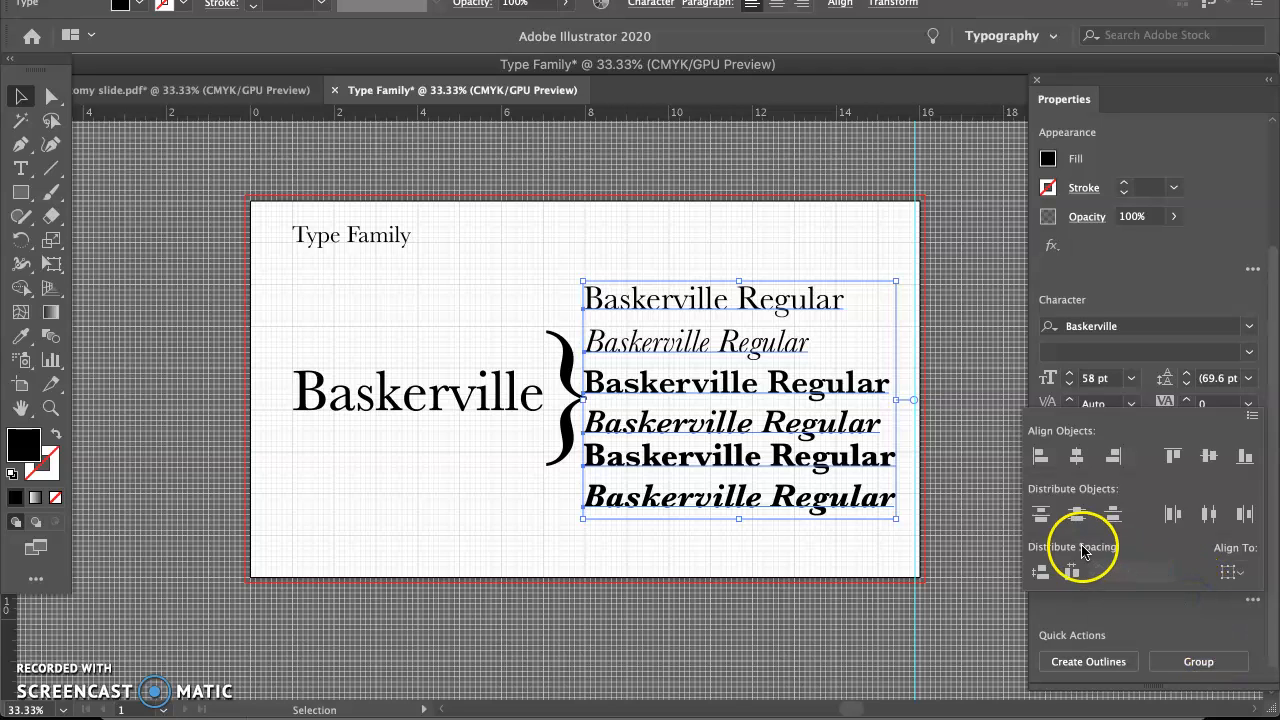
left_click(1077, 513)
left_click(1077, 514)
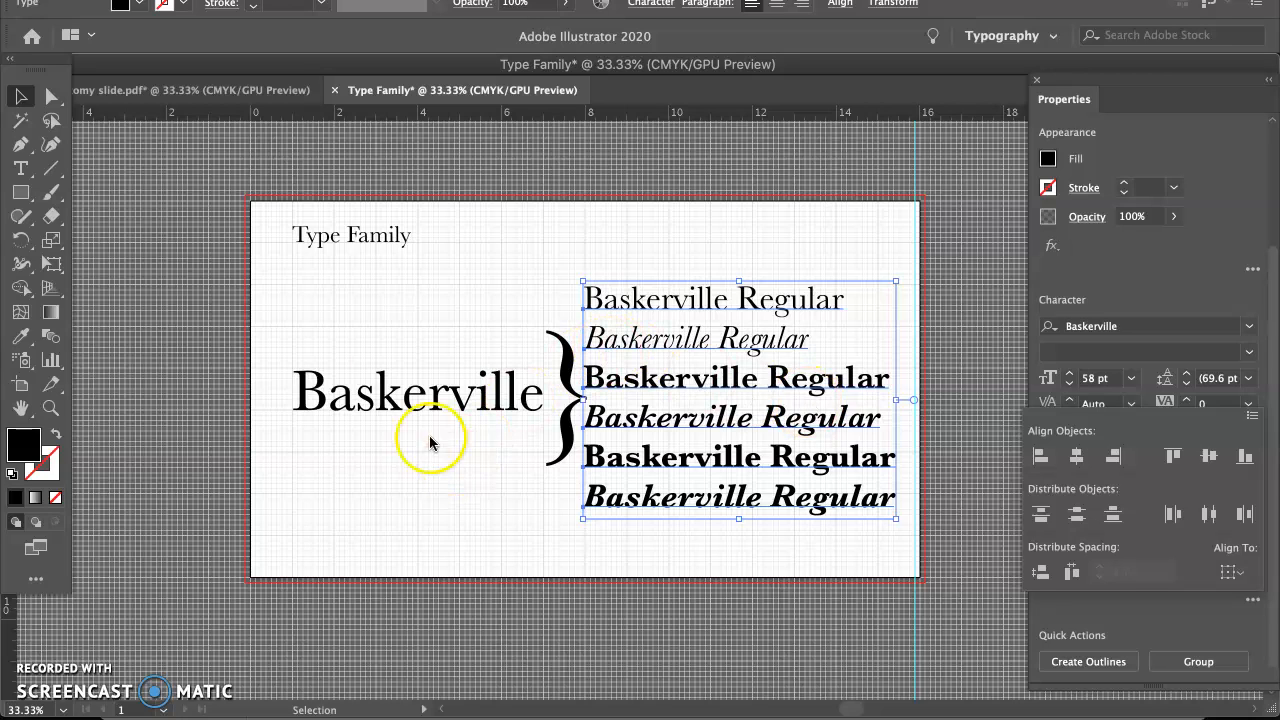
- Change the slide heading to 'Typeface Family' and save the document to the Desktop as Type Family.ai in Adobe Illustrator format
double_click(338, 238)
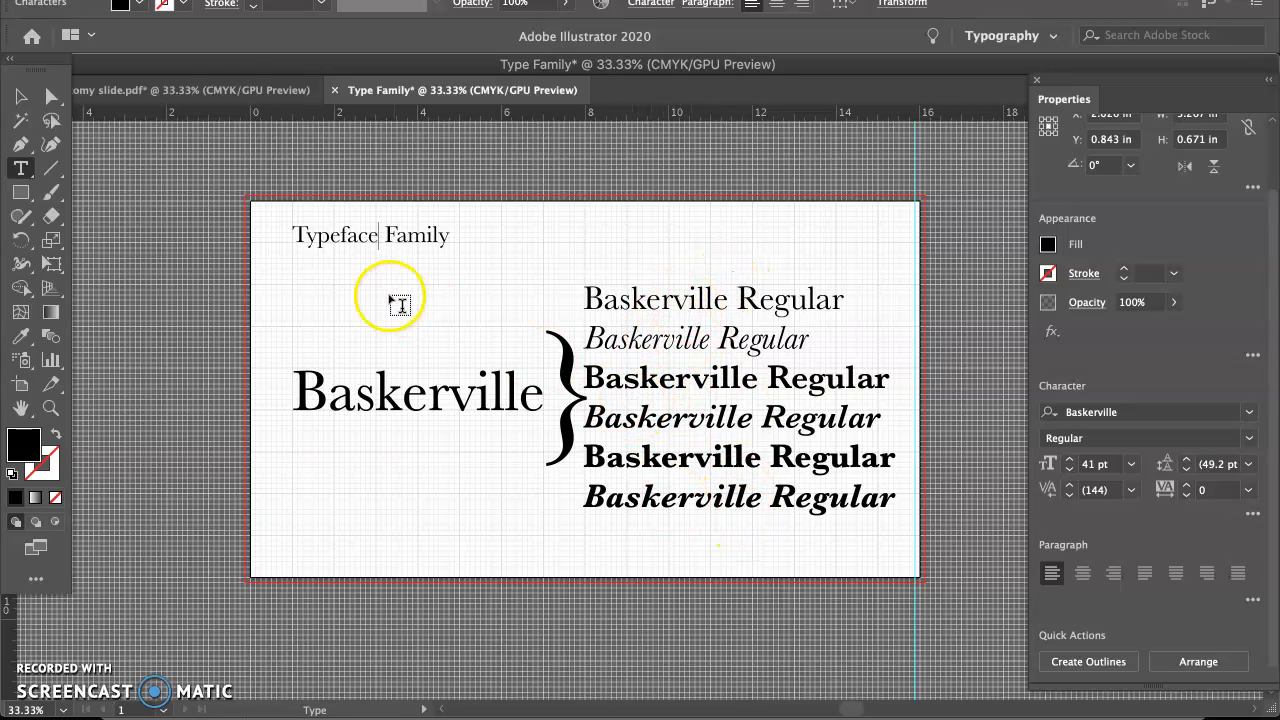
left_click(147, 0)
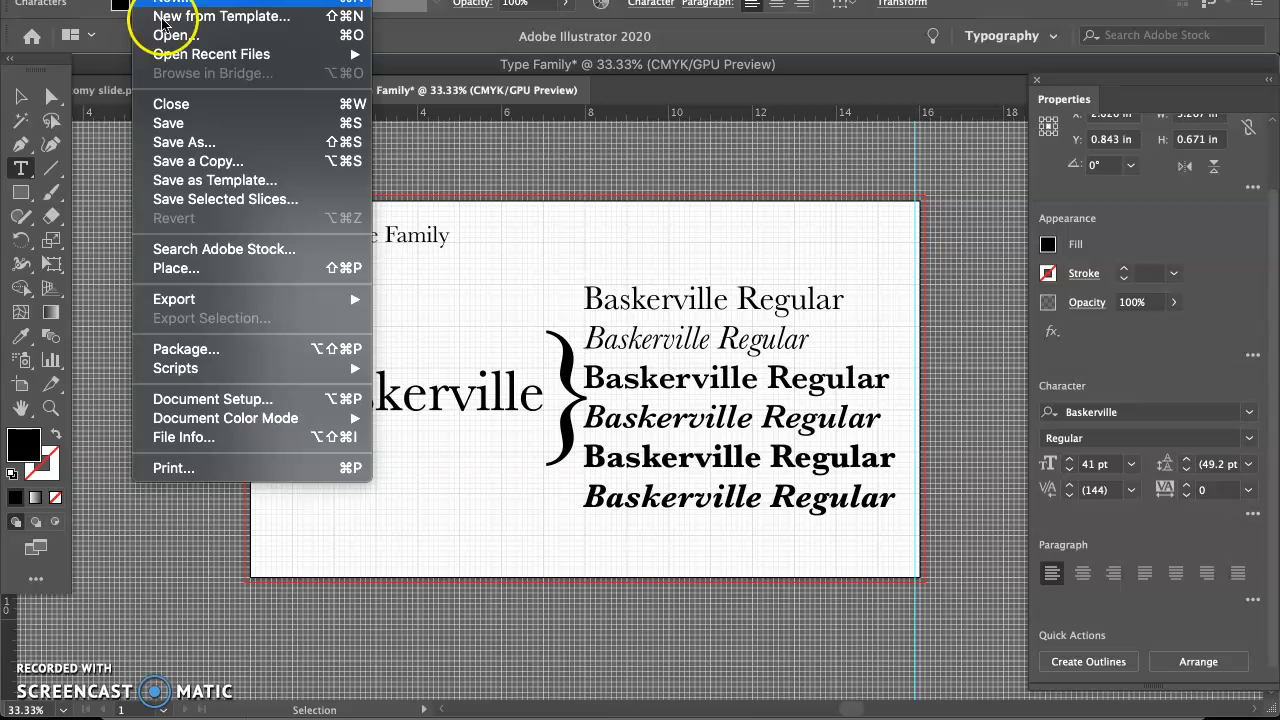
left_click(187, 140)
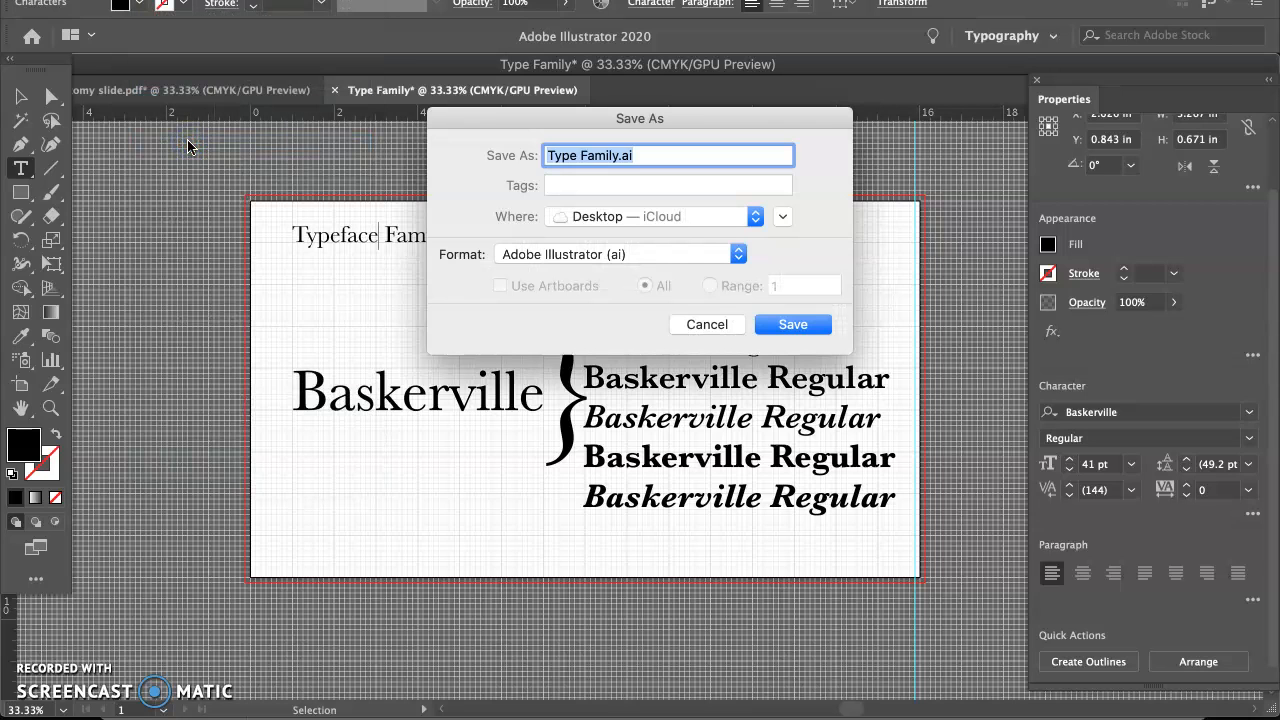
left_click(787, 326)
left_click(868, 604)
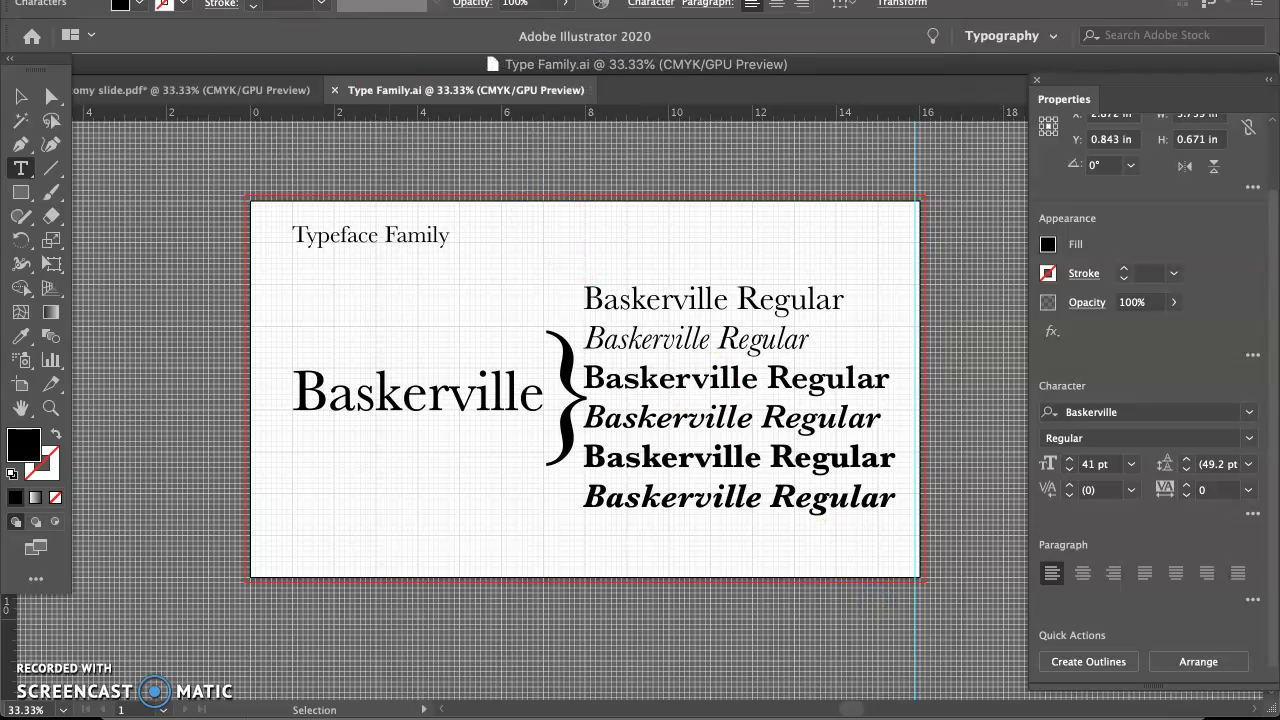
- Save a copy of the slide to the Desktop as Type Family.pdf in Adobe PDF format with the Illustrator Default preset
left_click(152, 0)
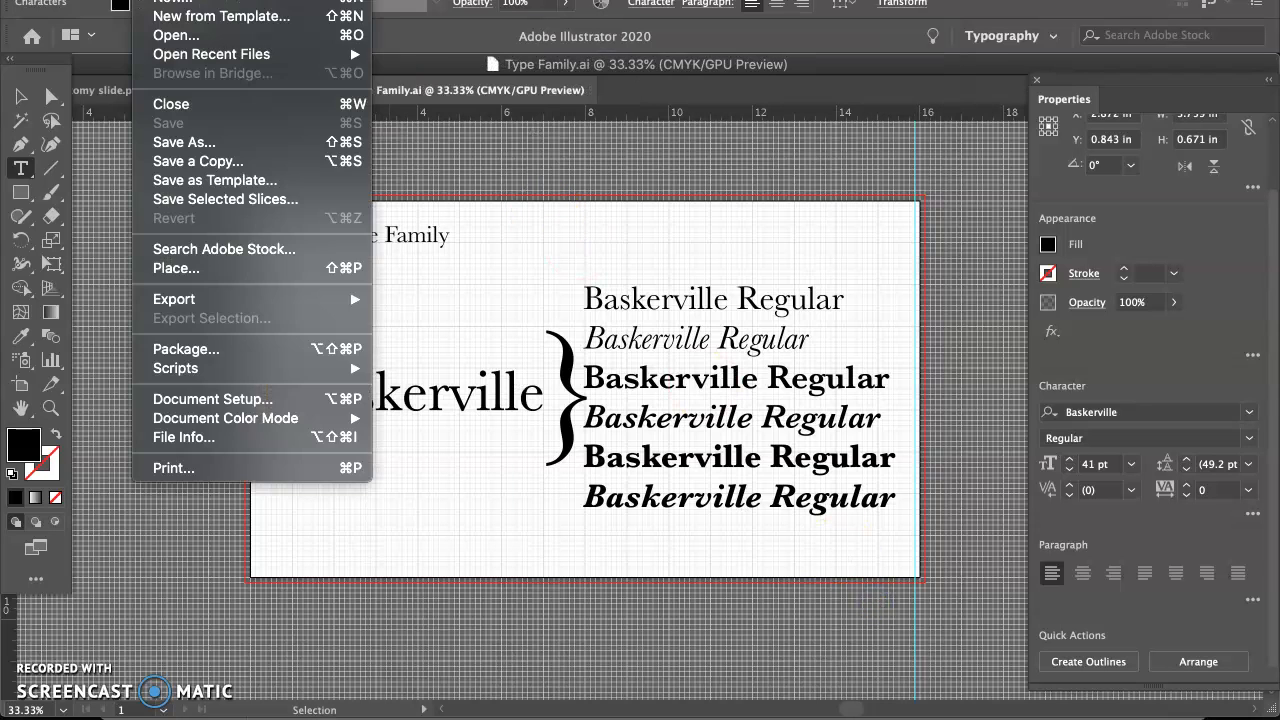
left_click(205, 142)
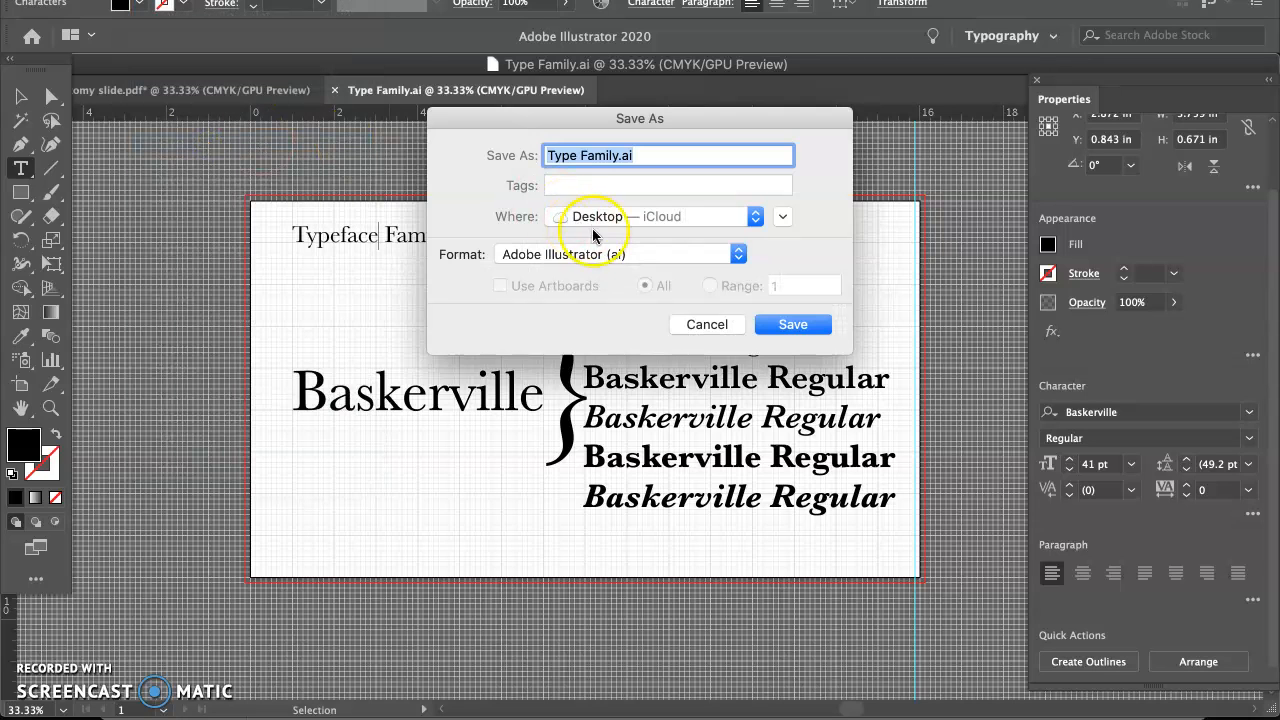
left_click(733, 255)
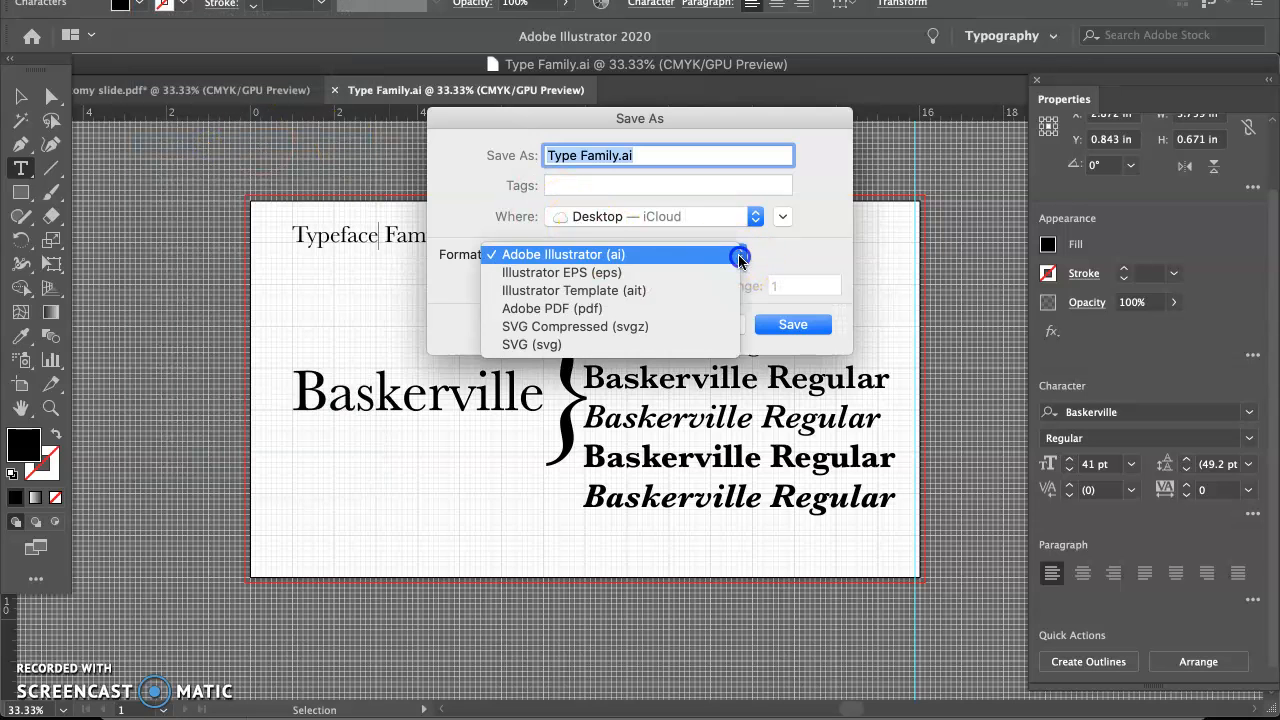
left_click(713, 310)
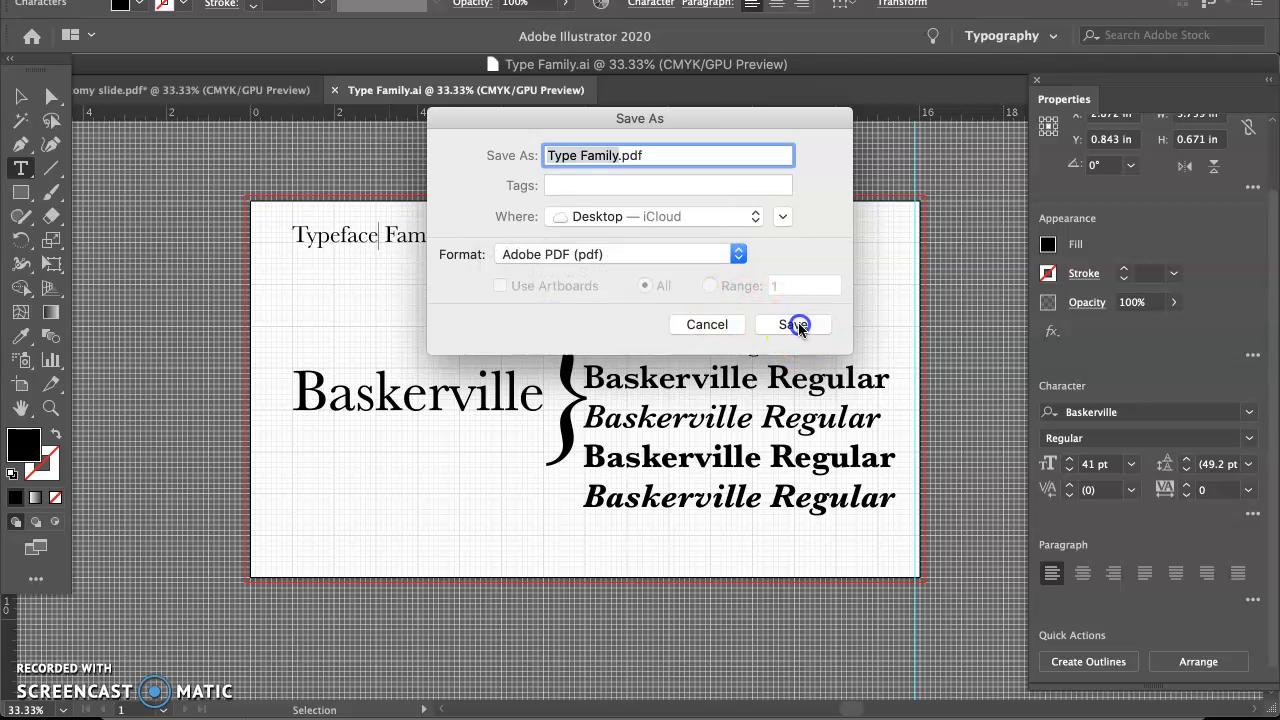
left_click(796, 325)
left_click(920, 550)
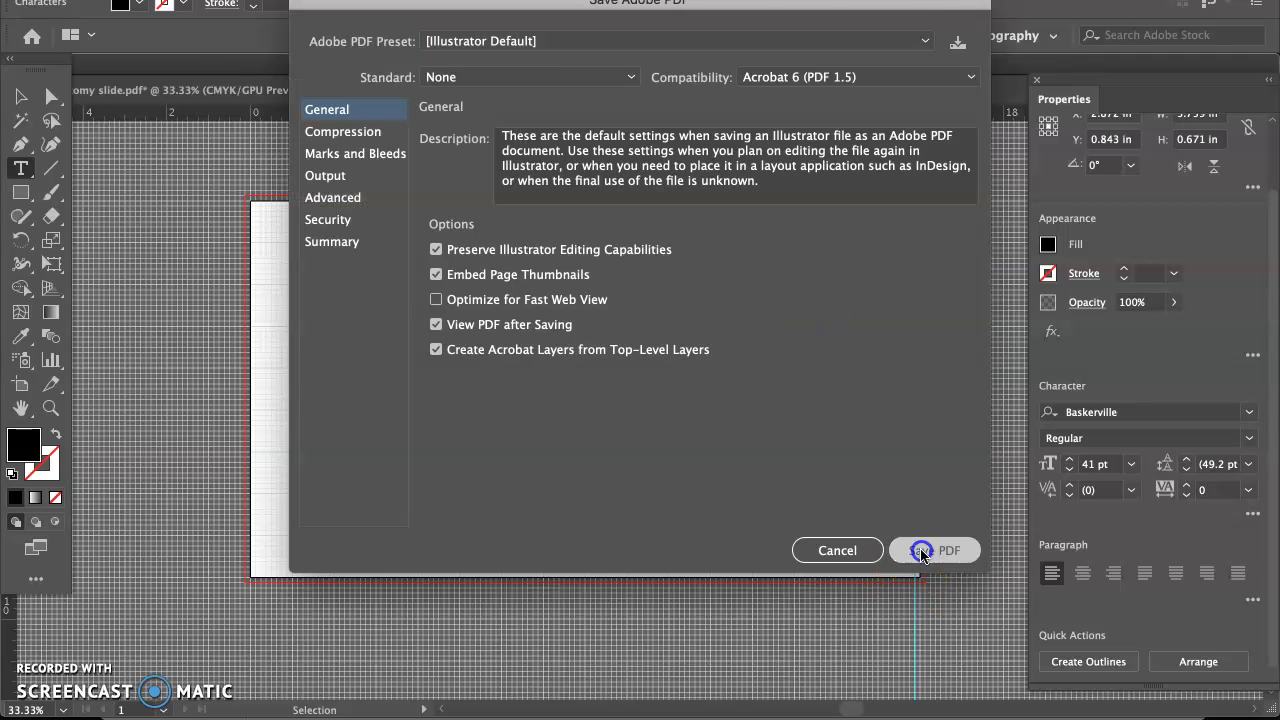
- Check the saved PDF in its viewer, close it and return to the Type Family document in Illustrator
left_click(517, 103)
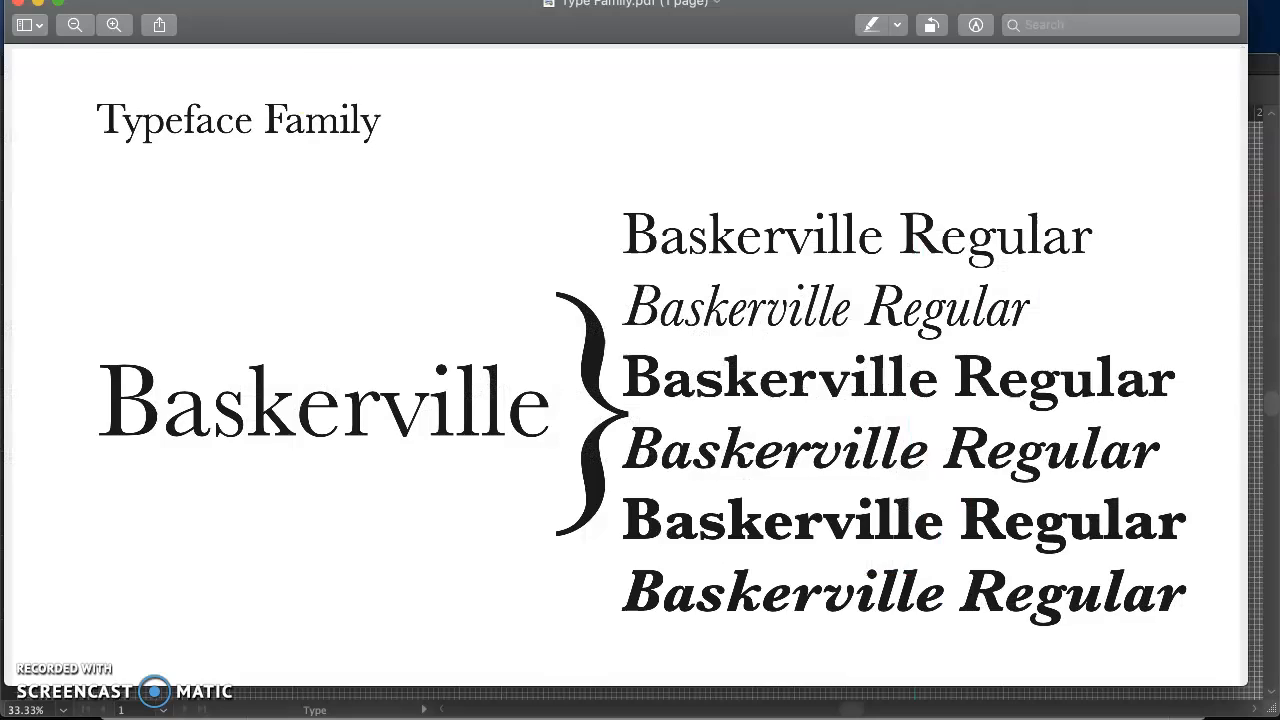
left_click(18, 8)
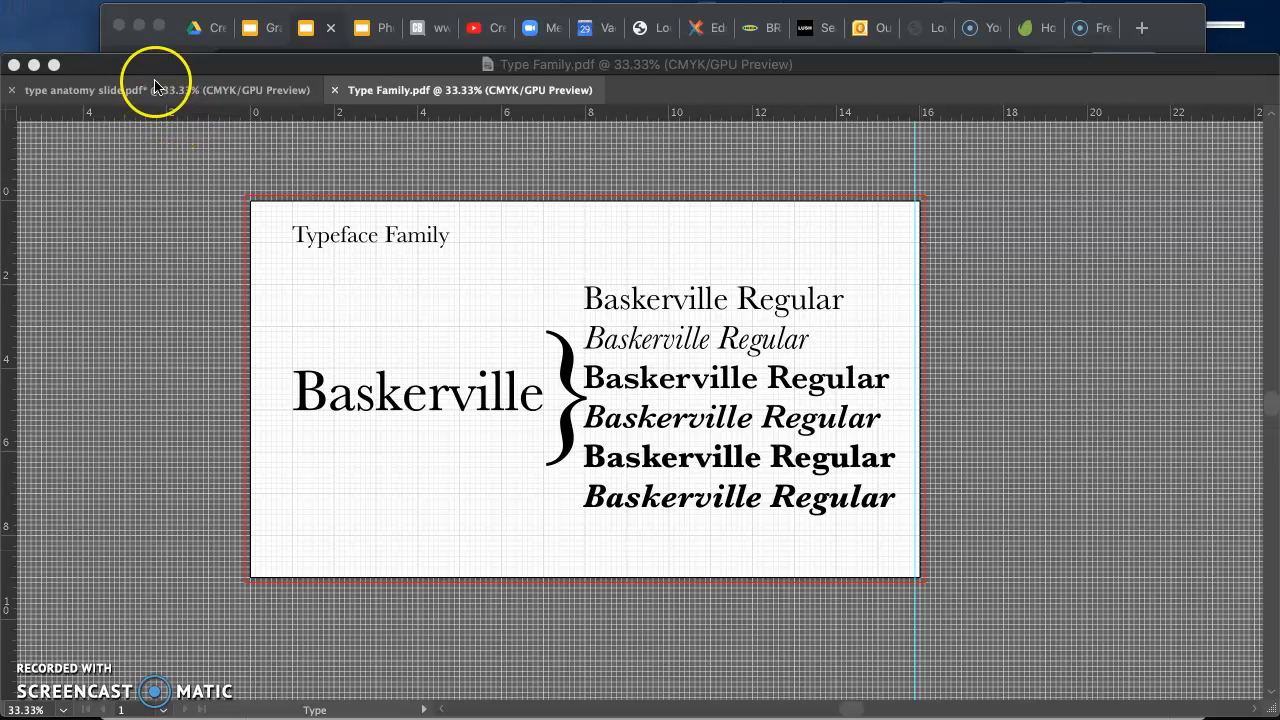
left_click(160, 145)
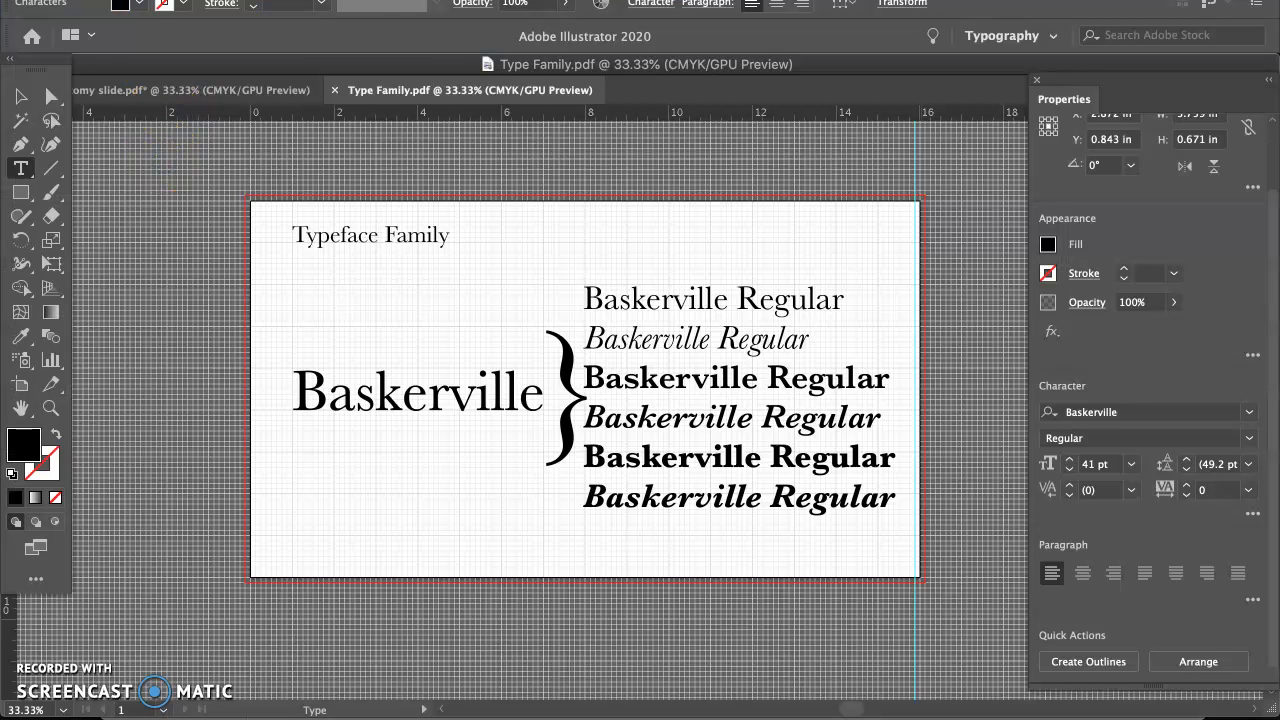
- Export the slide for web as a maximum-quality JPEG, 1152 × 648 px, named Type-Family on the Desktop, images only
left_click(155, 0)
mouse_move(241, 309)
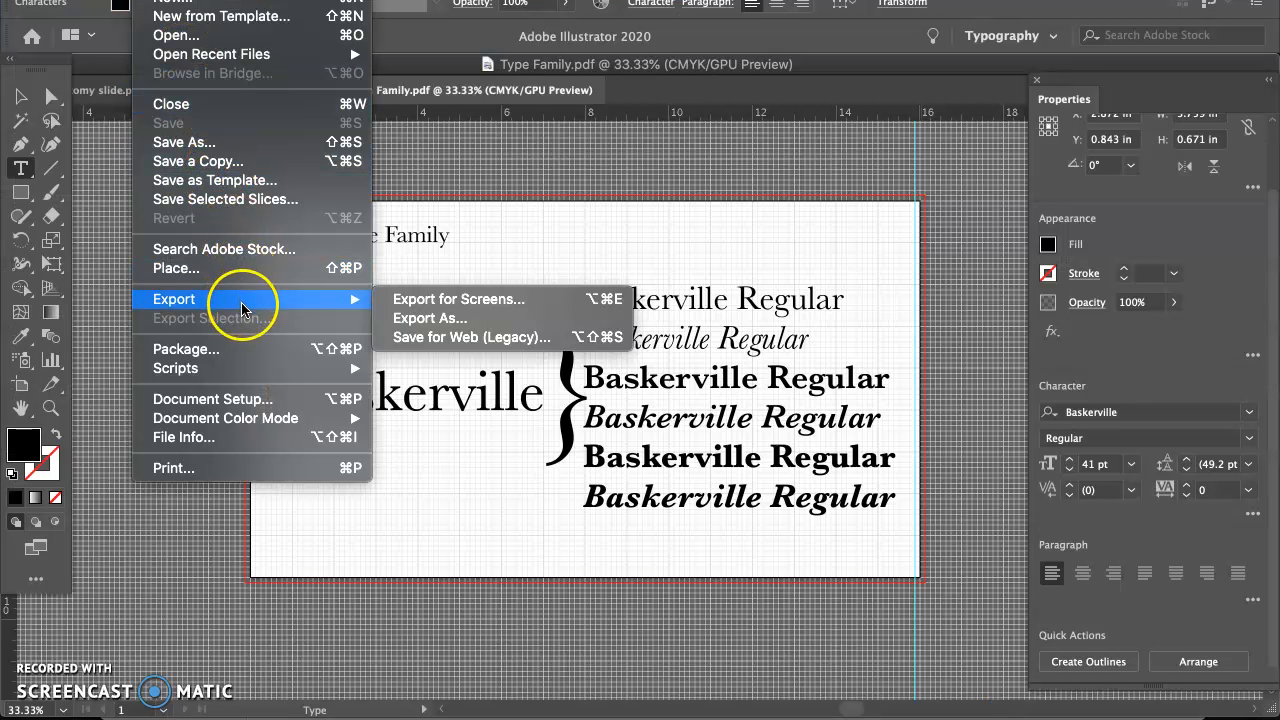
left_click(418, 340)
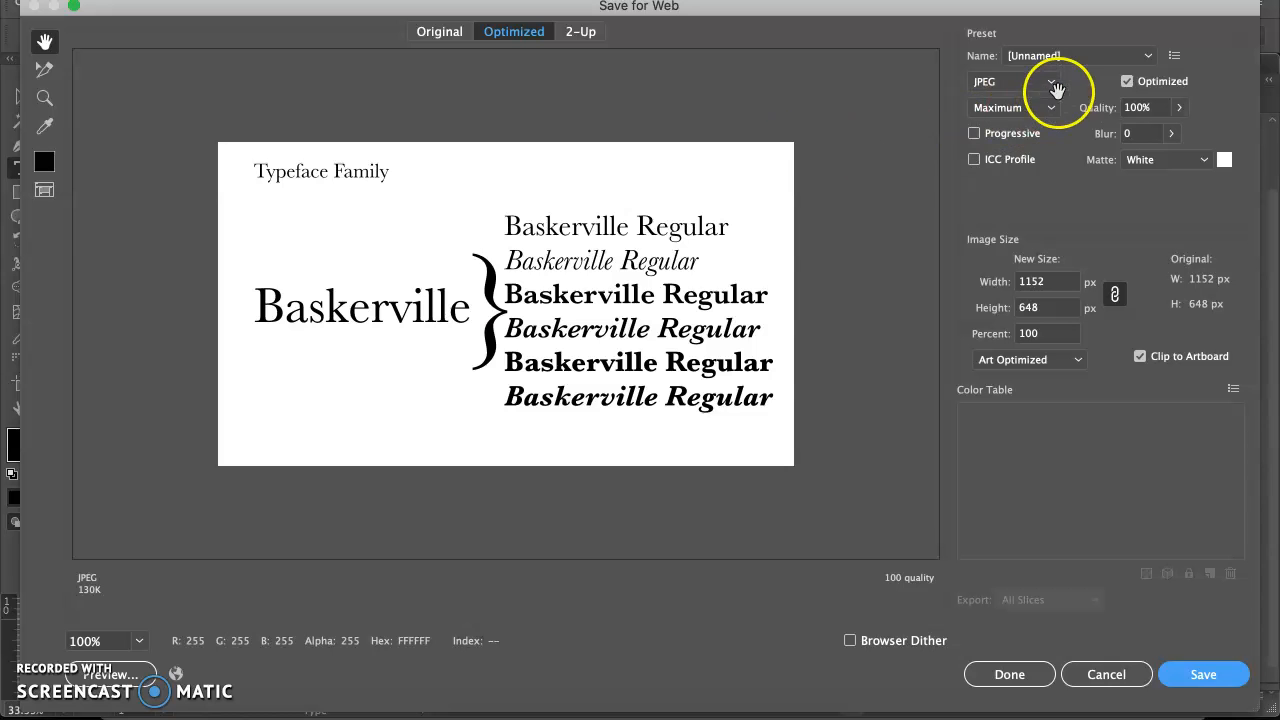
left_click(1190, 677)
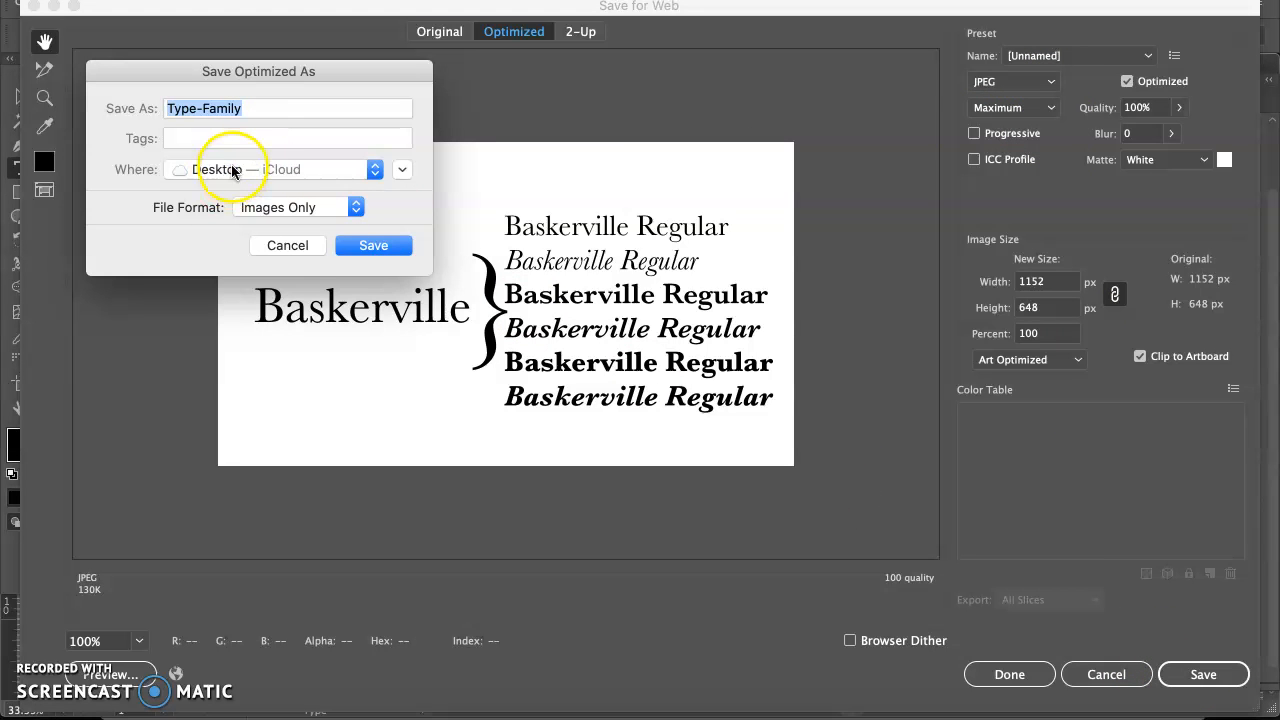
left_click(372, 258)
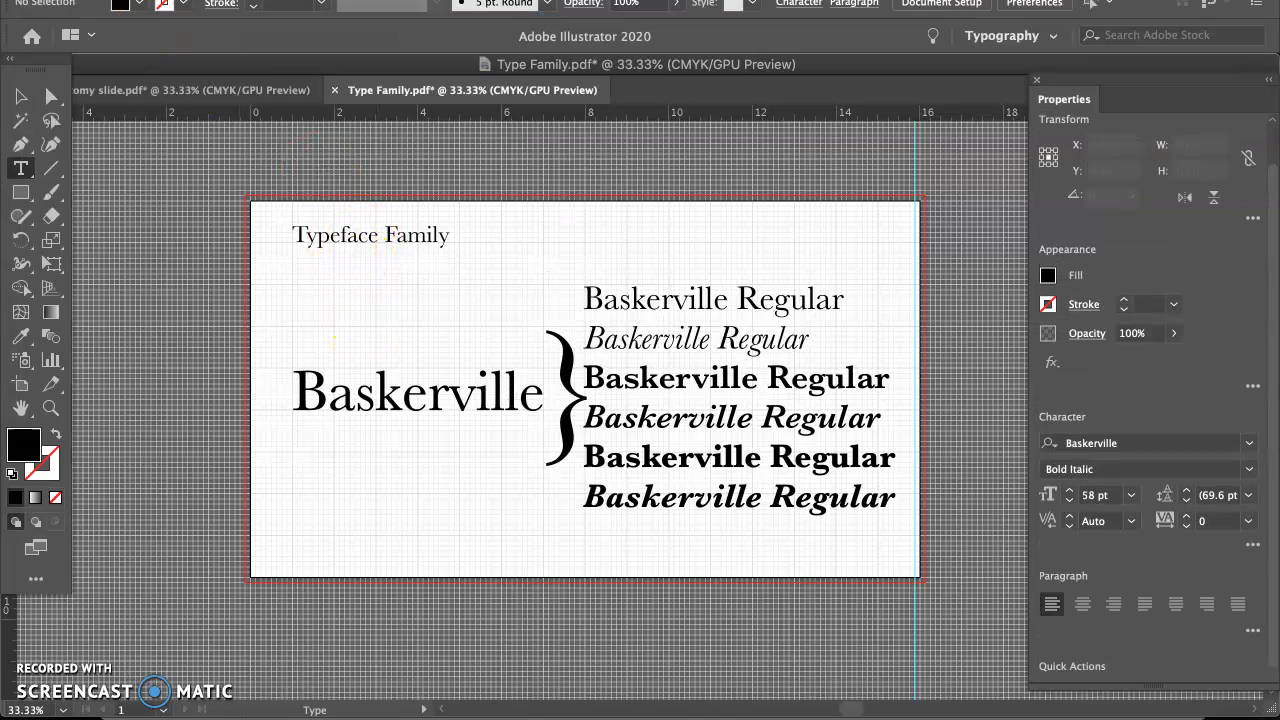
- Switch to the Google Slides presentation, open the Typeface Presentation 'How To' slide 441 and select its '(COMING SOON)' text box
left_click(88, 0)
left_click(108, 97)
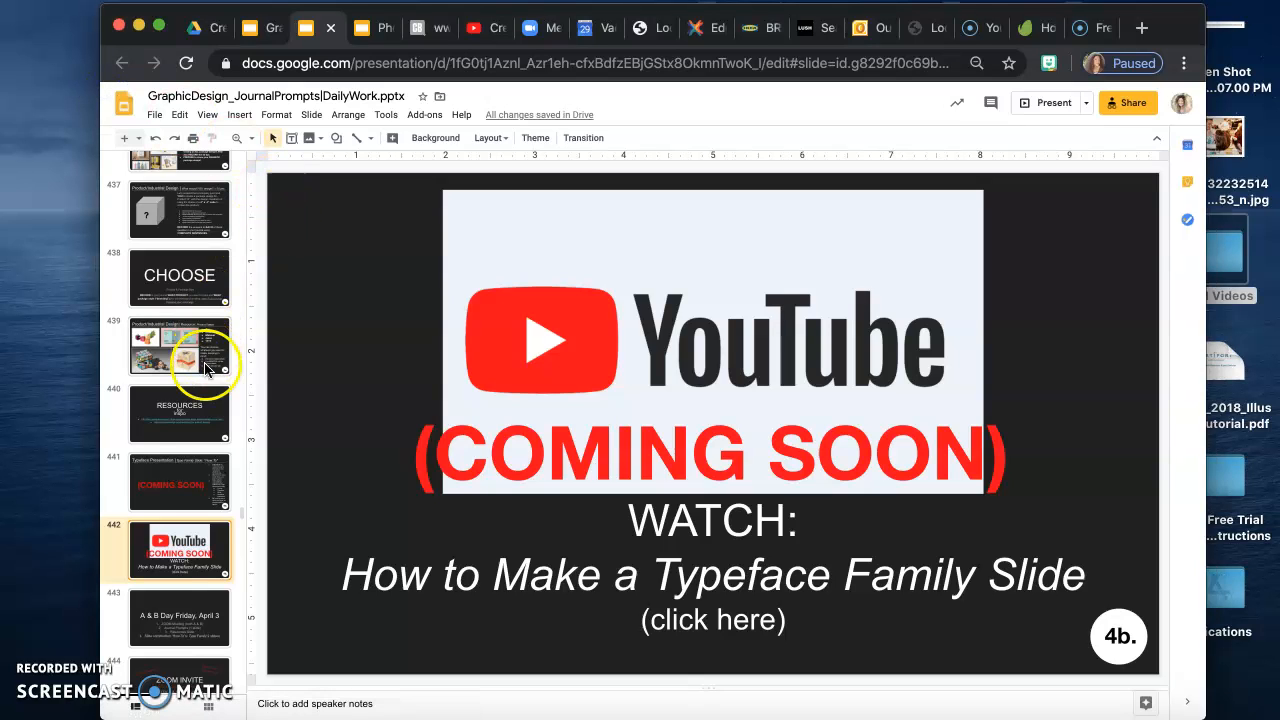
scroll(190, 455, "down", 3)
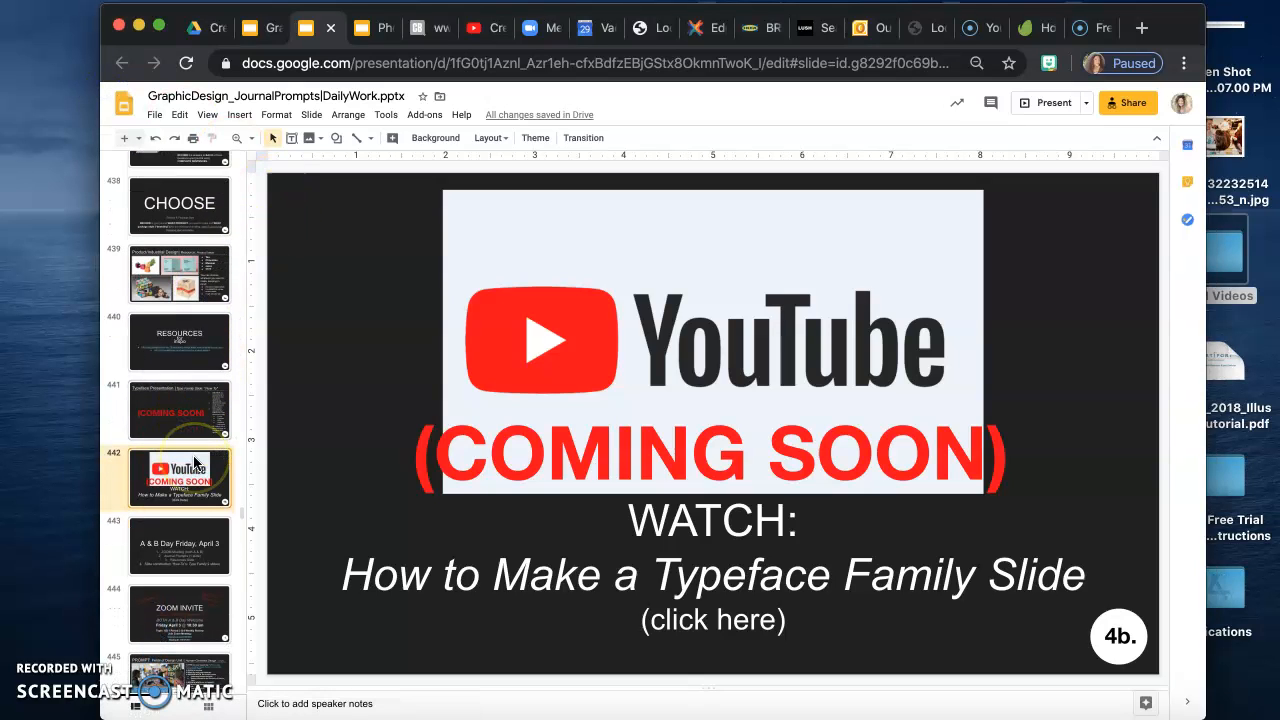
left_click(190, 405)
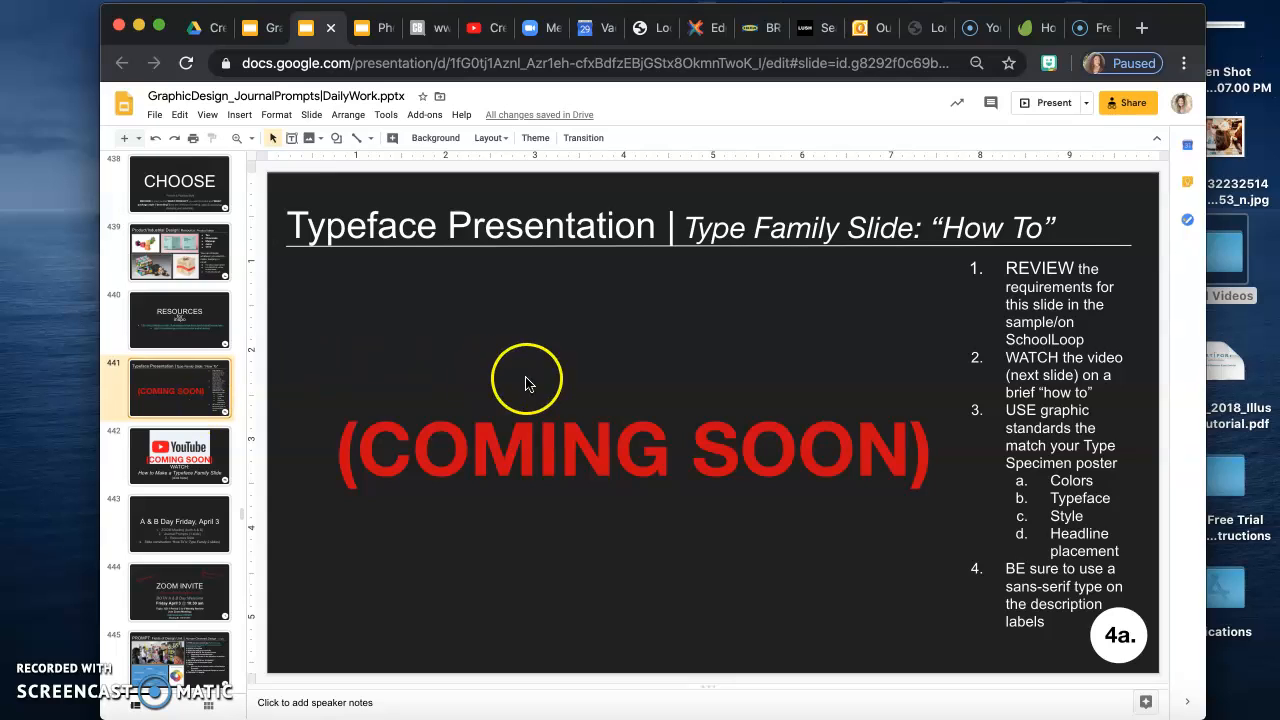
left_click(530, 440)
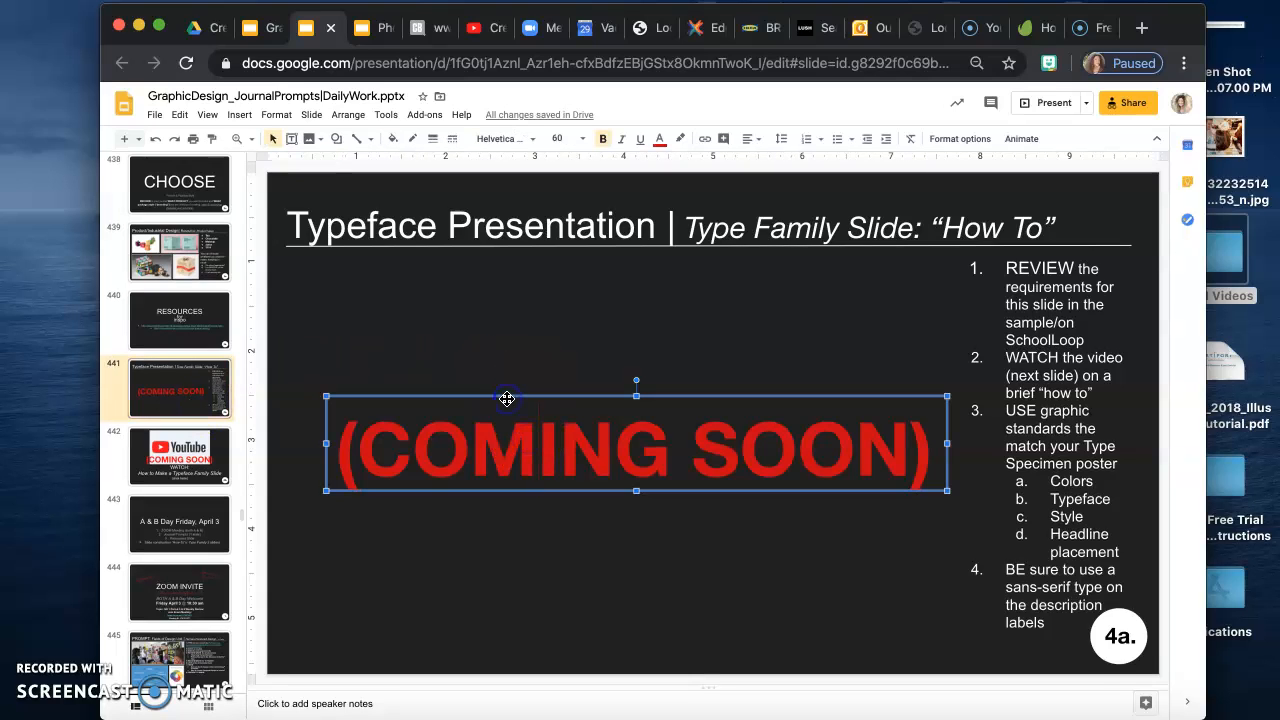